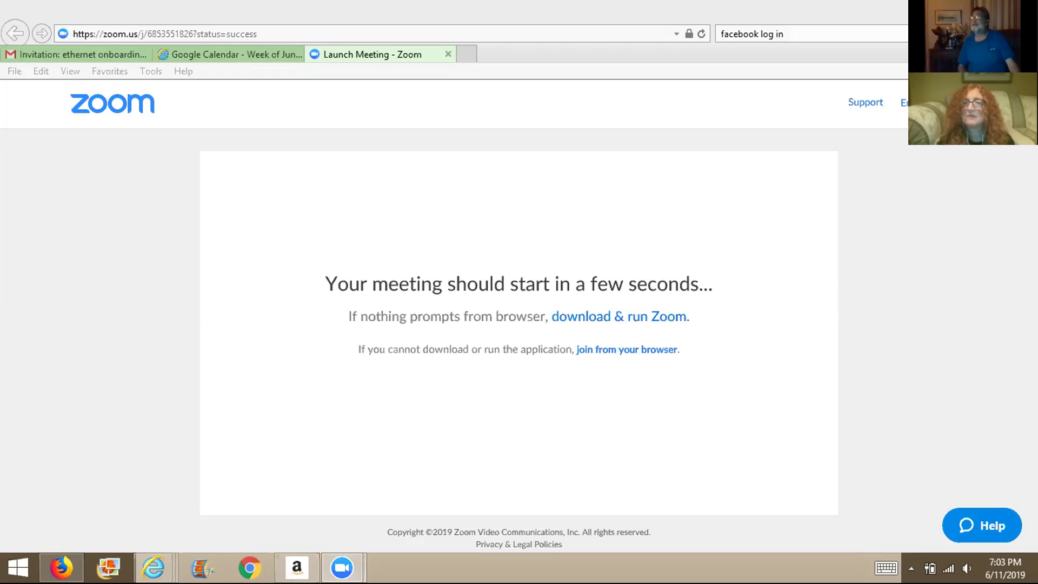
- Open Internet Explorer's Tools menu with Alt+X over the Zoom launch page
key("alt+x")
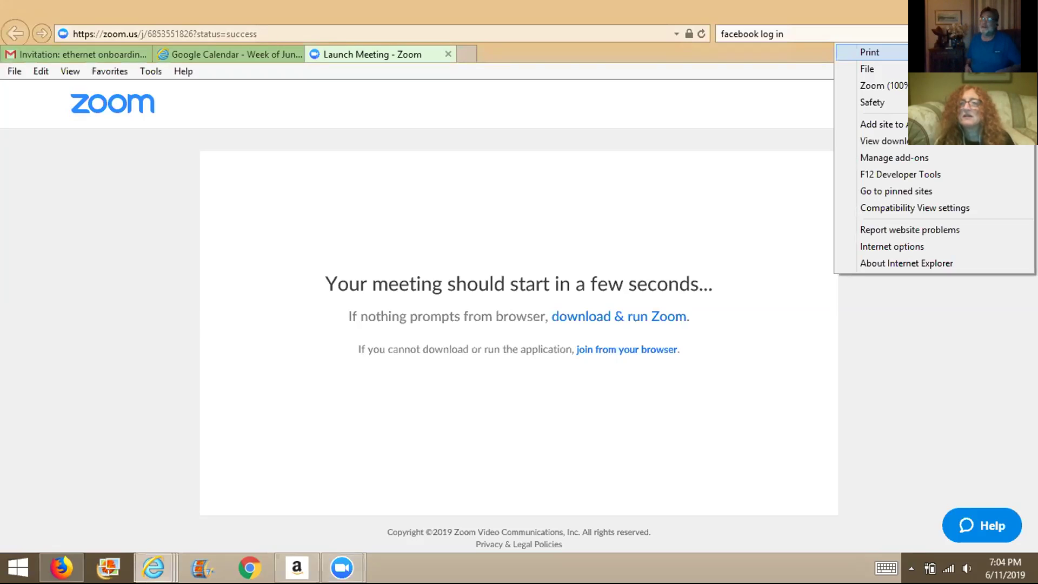
- Open Manage add-ons, then follow 'Find more toolbars and extensions...' to the online gallery
left_click(900, 152)
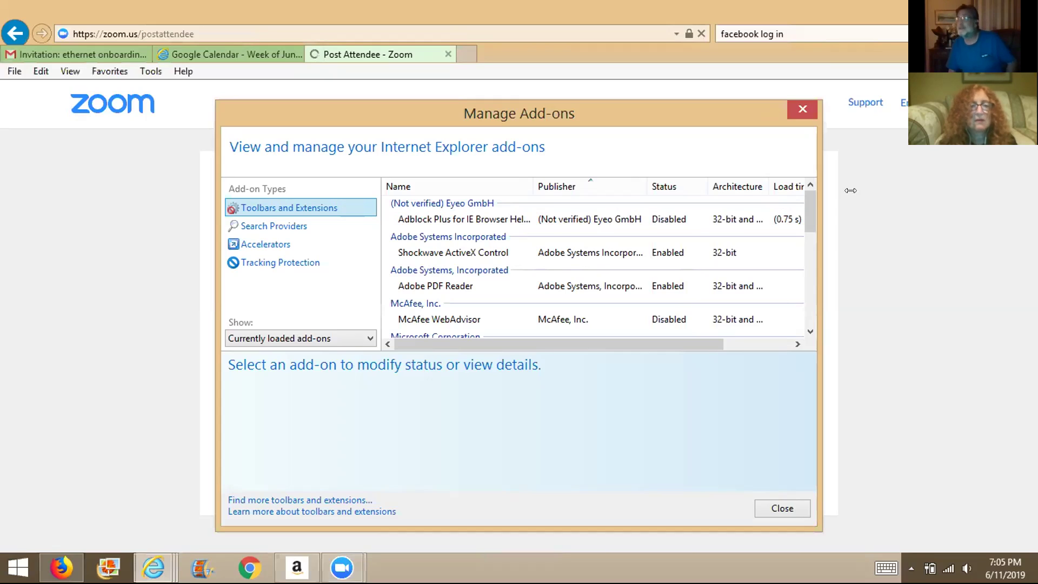
left_click(338, 500)
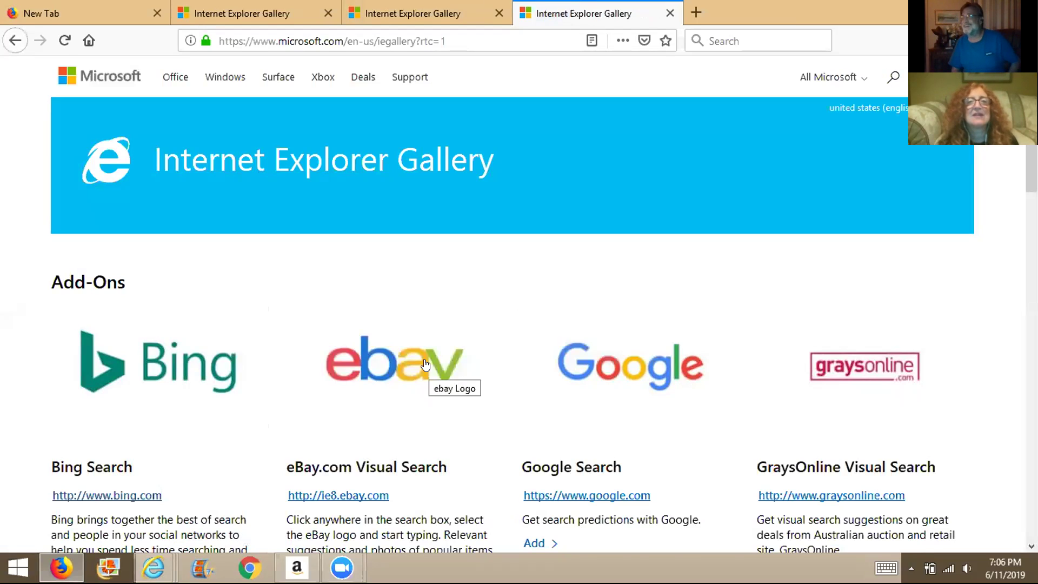
- Close the two duplicate gallery tabs, browse the add-on list, and open the google.com link
left_click(492, 14)
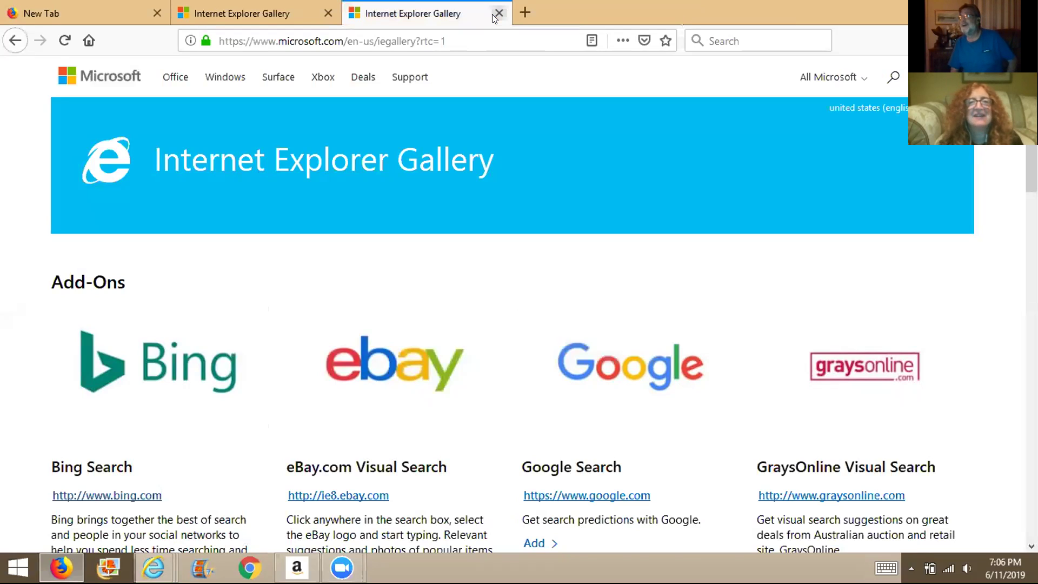
left_click(328, 13)
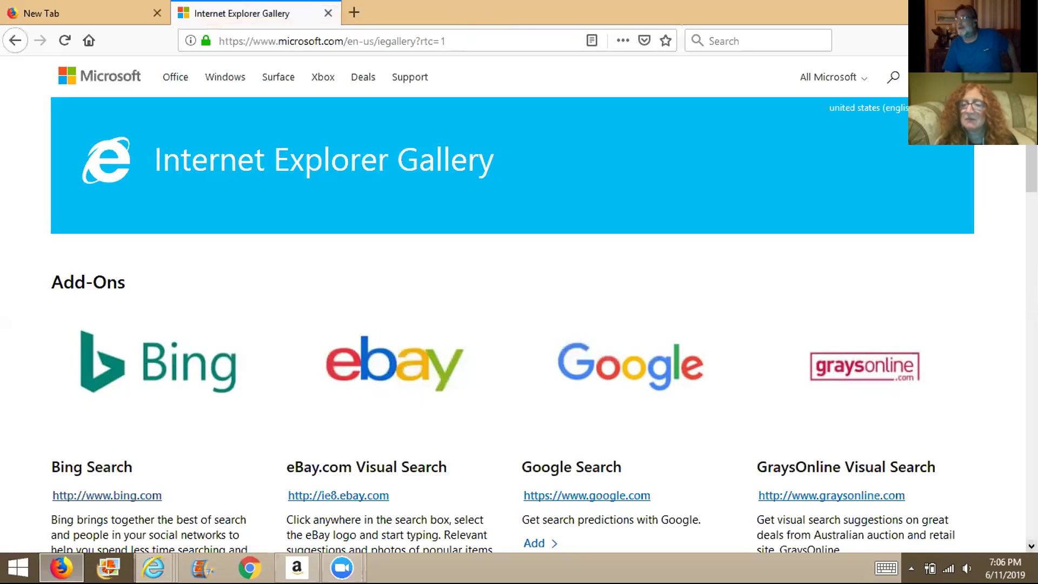
scroll(519, 308, "down", 3)
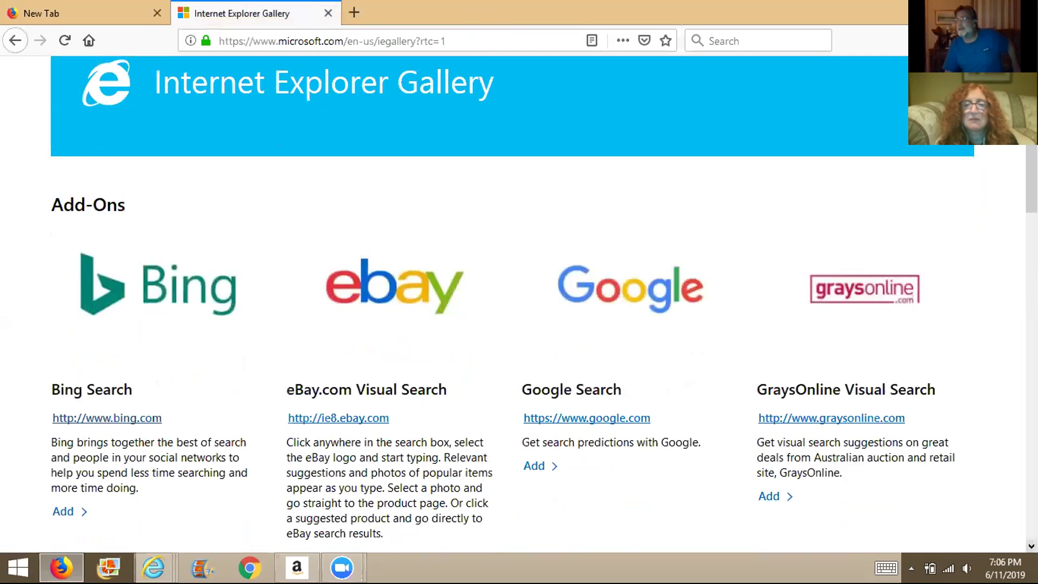
scroll(518, 303, "down", 5)
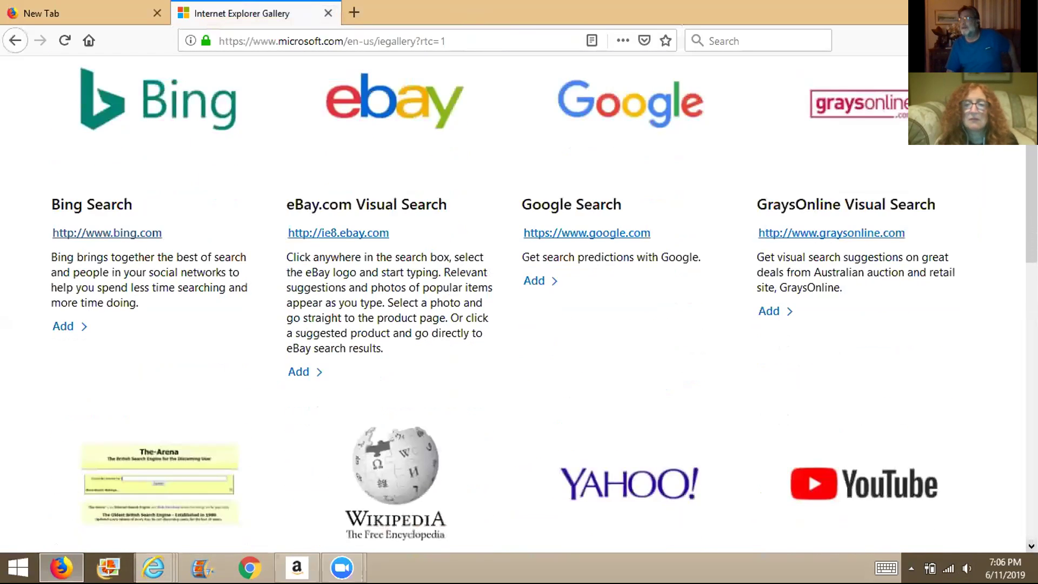
scroll(519, 303, "down", 5)
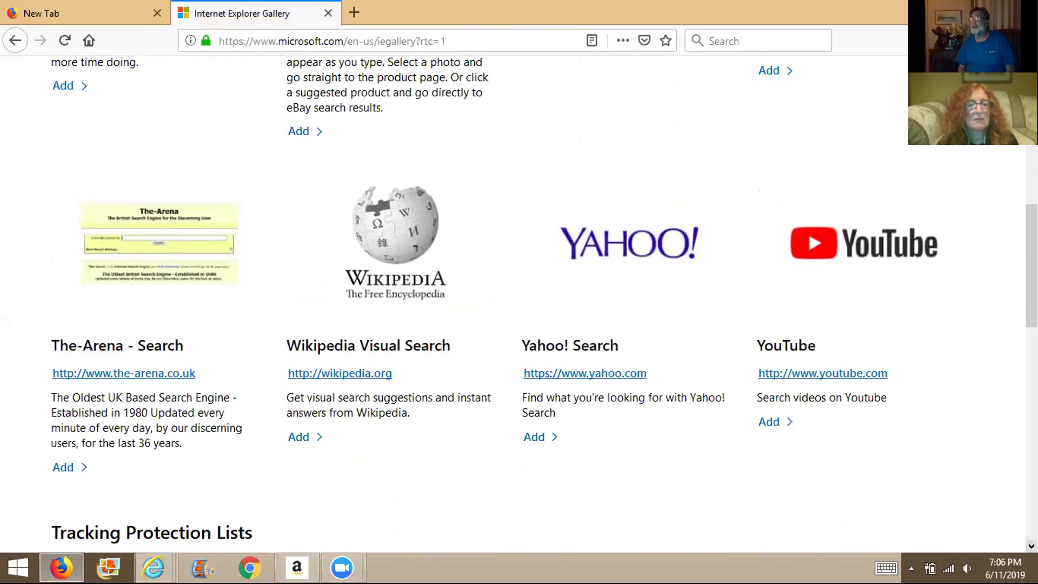
scroll(519, 303, "down", 5)
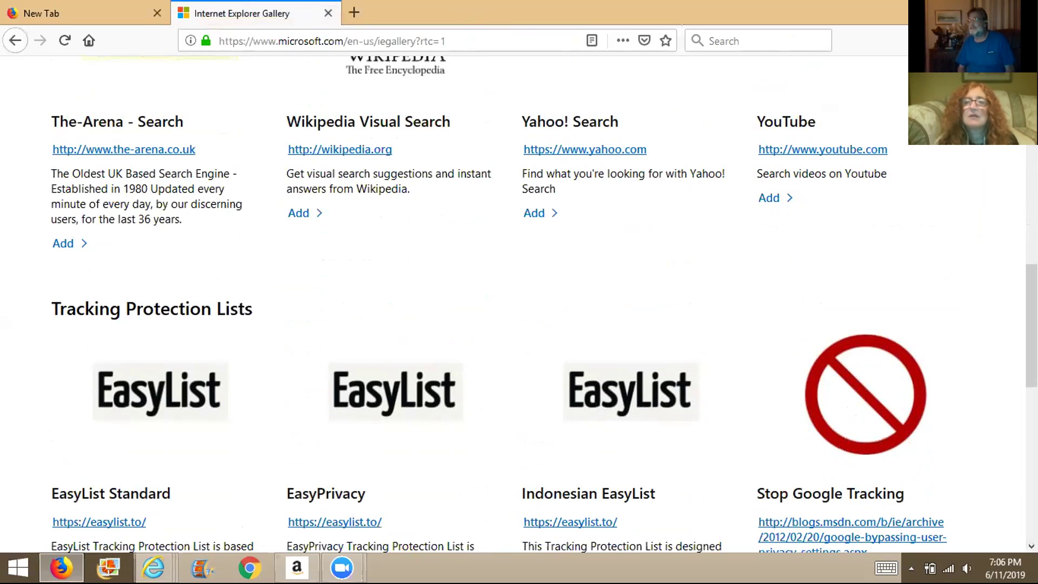
scroll(519, 303, "up", 5)
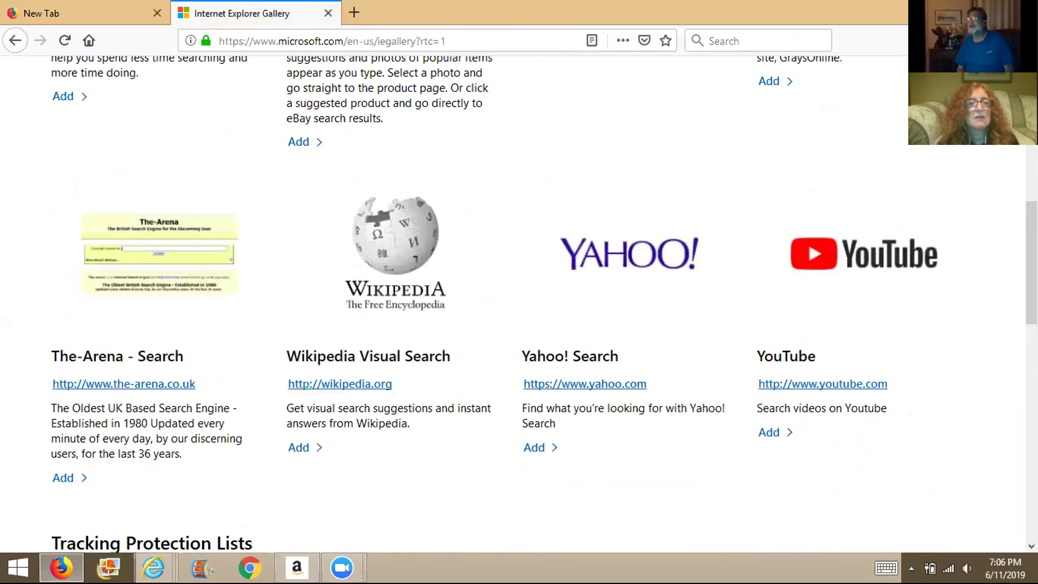
scroll(712, 225, "up", 8)
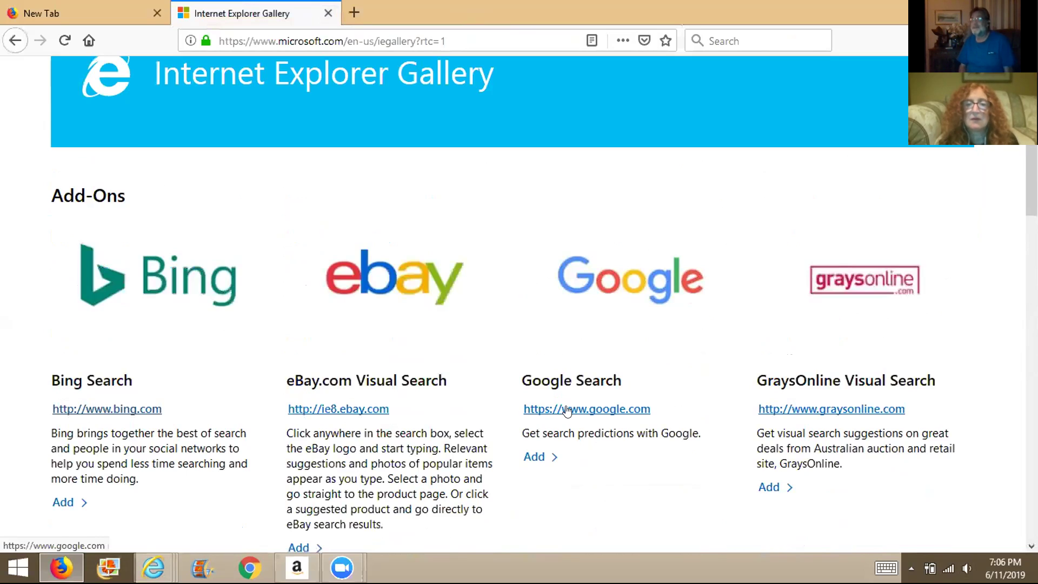
left_click(566, 411)
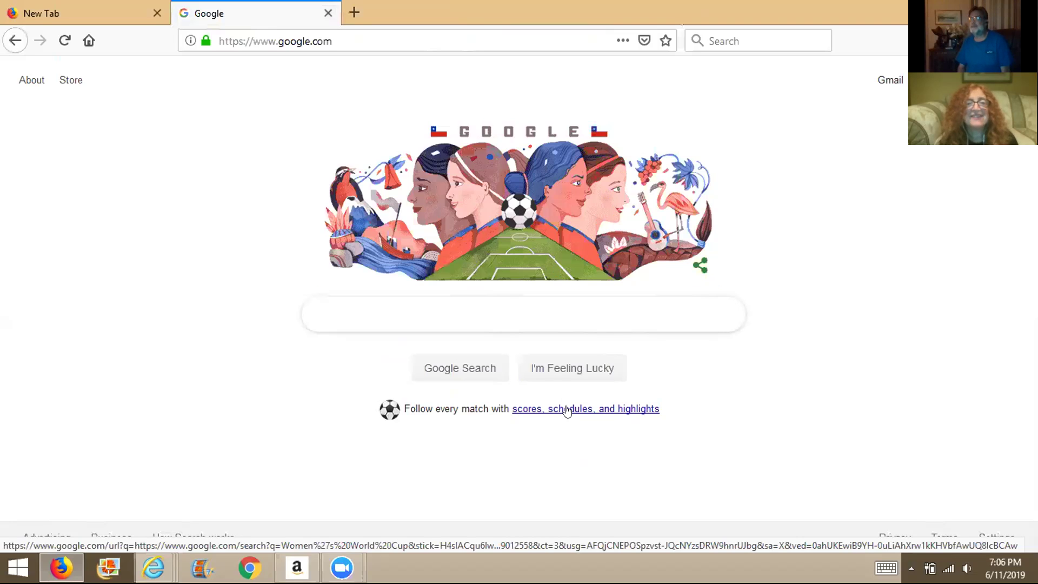
- Return from Google to the Internet Explorer Gallery and close that tab, leaving only New Tab
left_click(15, 41)
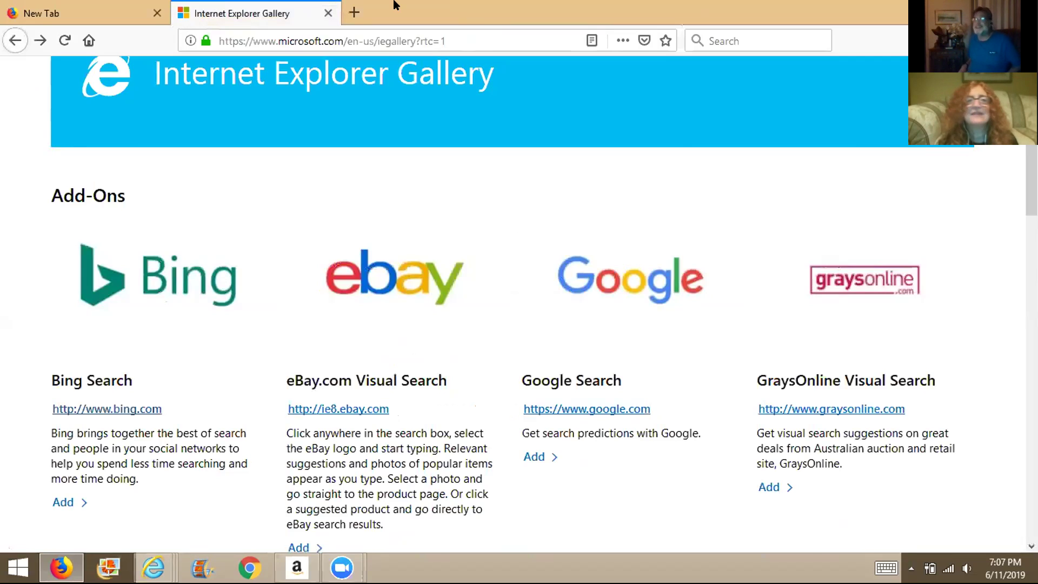
left_click(328, 12)
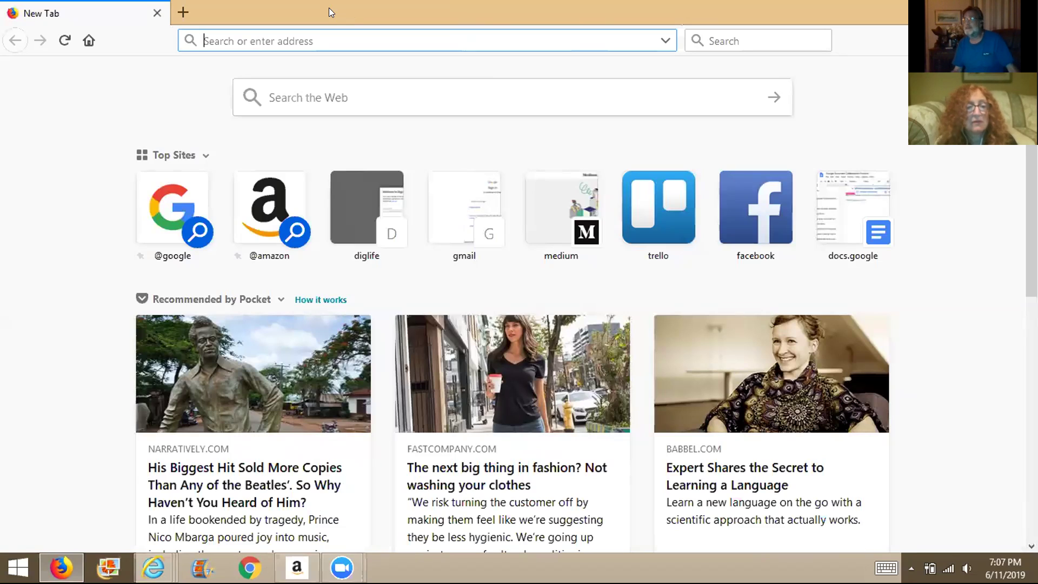
- Bring Firefox forward from the taskbar and open its hamburger menu
left_click(64, 561)
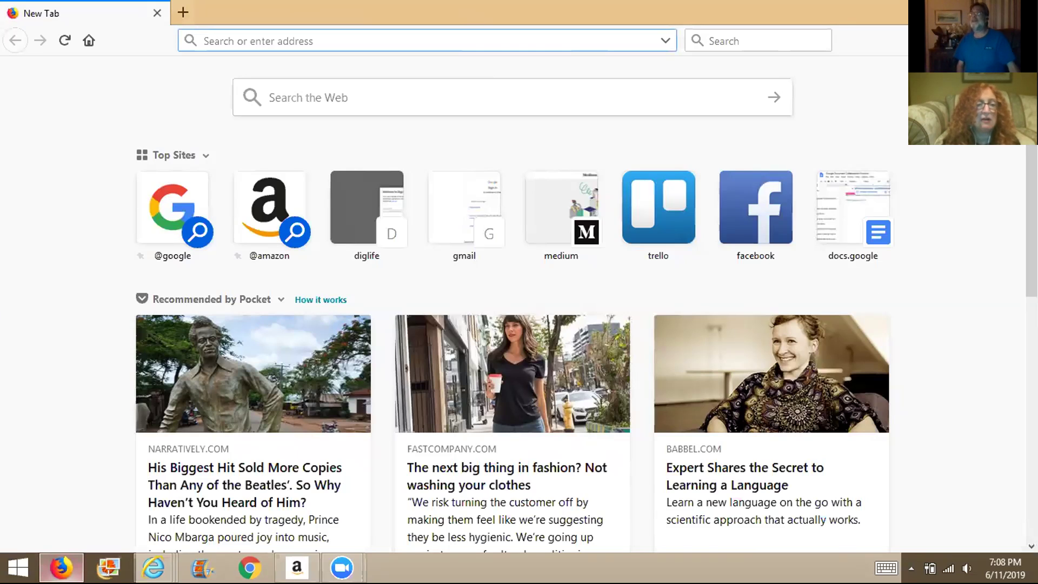
mouse_move(61, 568)
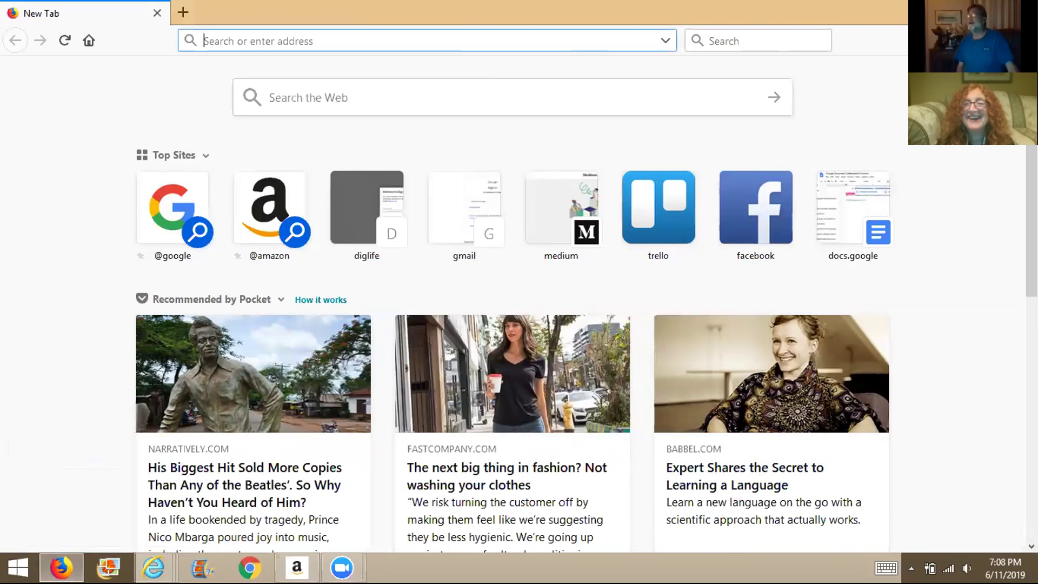
left_click(1023, 41)
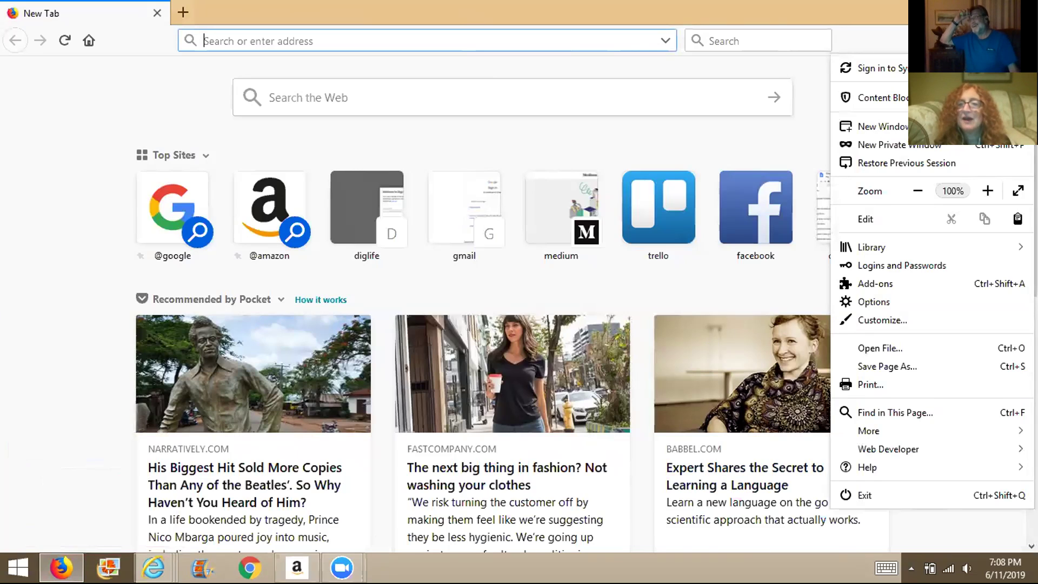
- Choose Add-ons from the Firefox menu to reach the Get Add-ons page
left_click(881, 285)
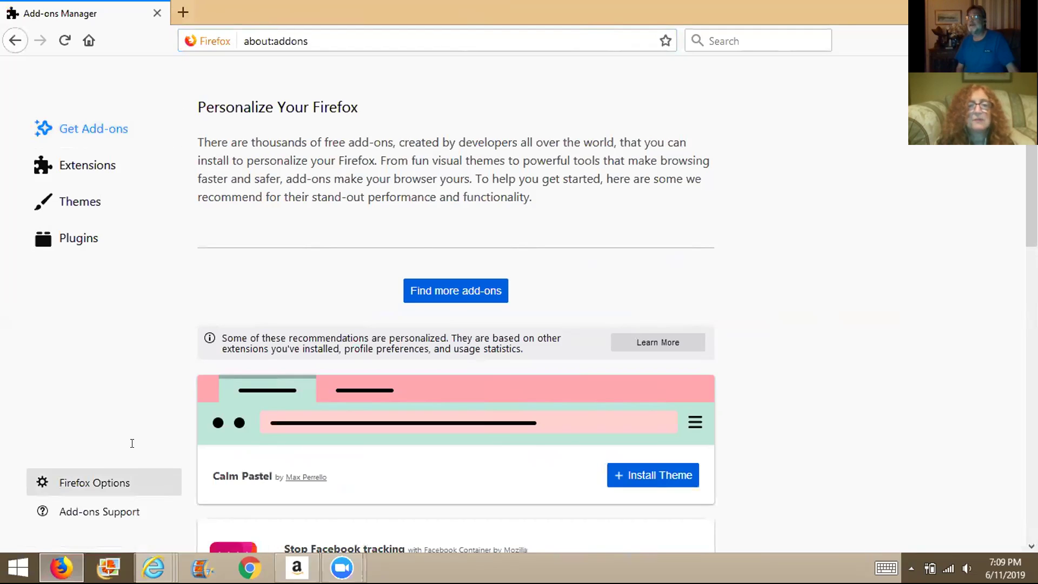
- Search addons.mozilla.org for 'metamask' and open the MetaMask extension page
left_click(447, 292)
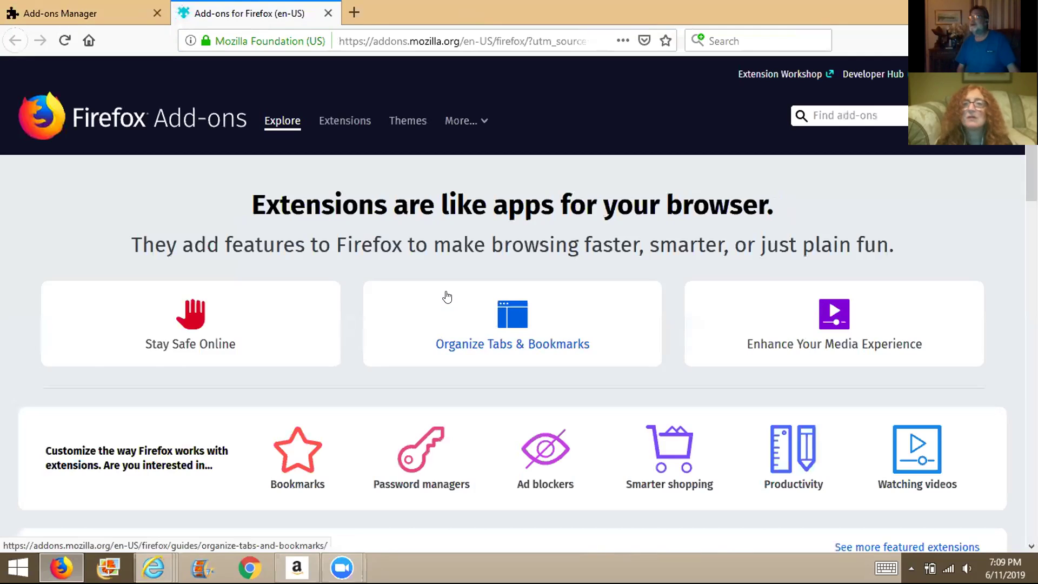
left_click(873, 114)
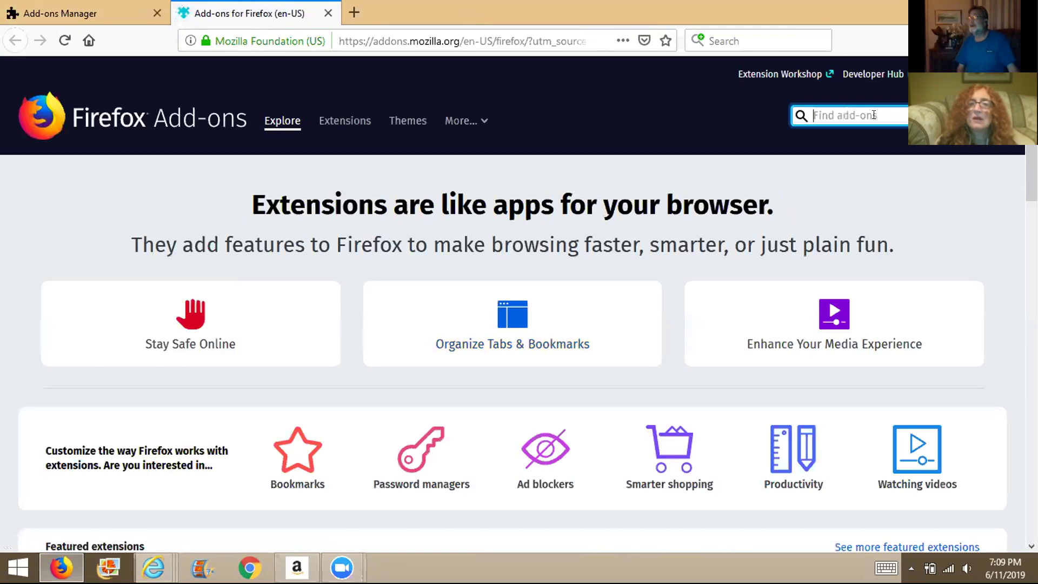
type("meta")
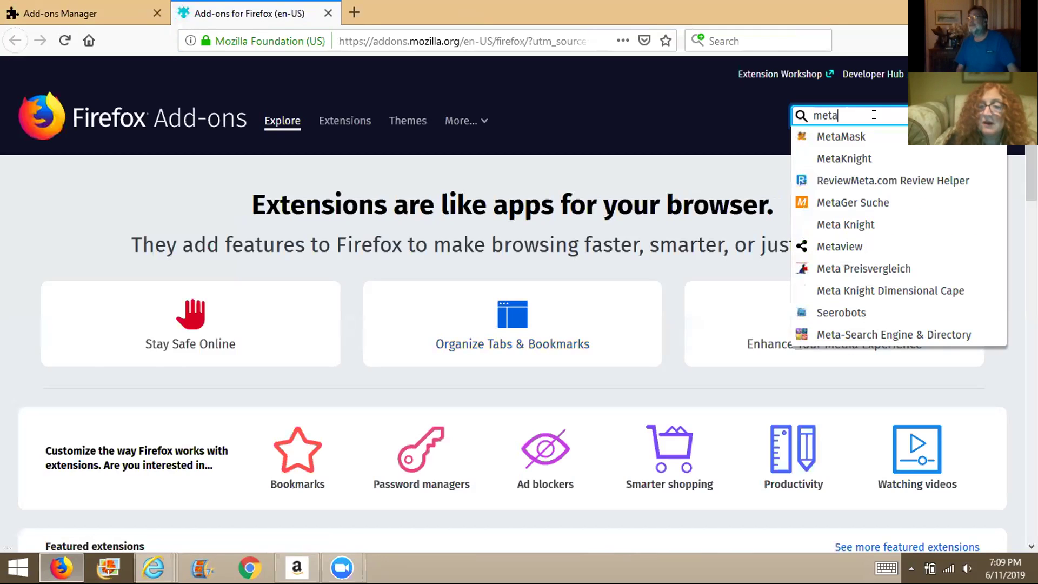
type("mask")
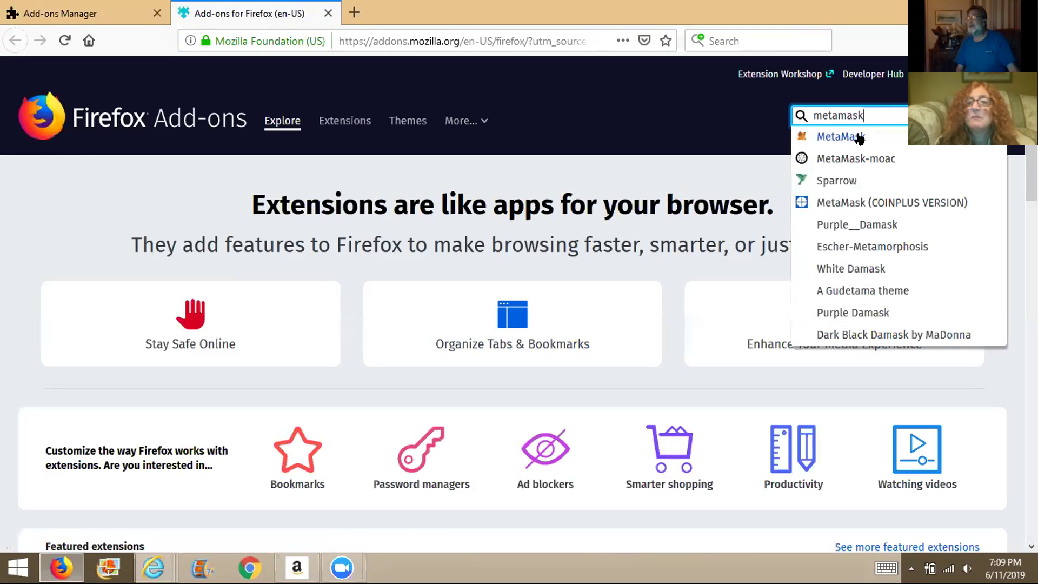
left_click(858, 138)
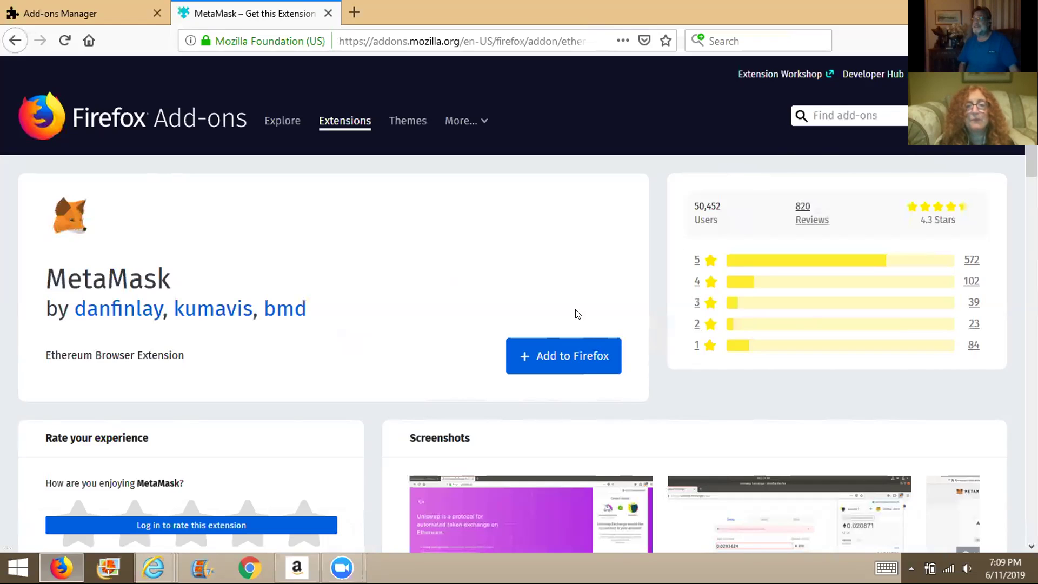
- Add MetaMask to Firefox and approve its permission request
left_click(563, 360)
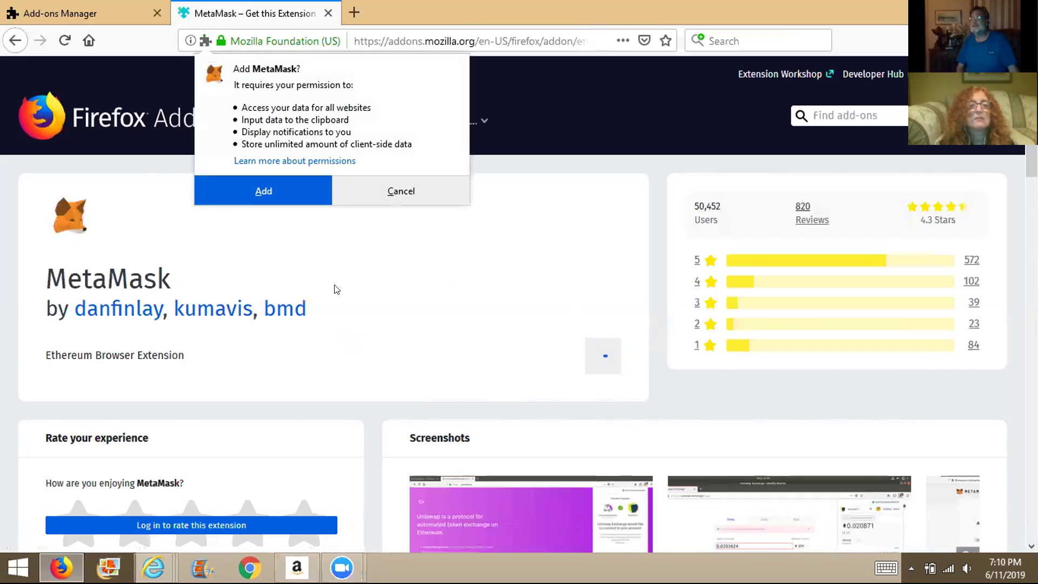
left_click(274, 190)
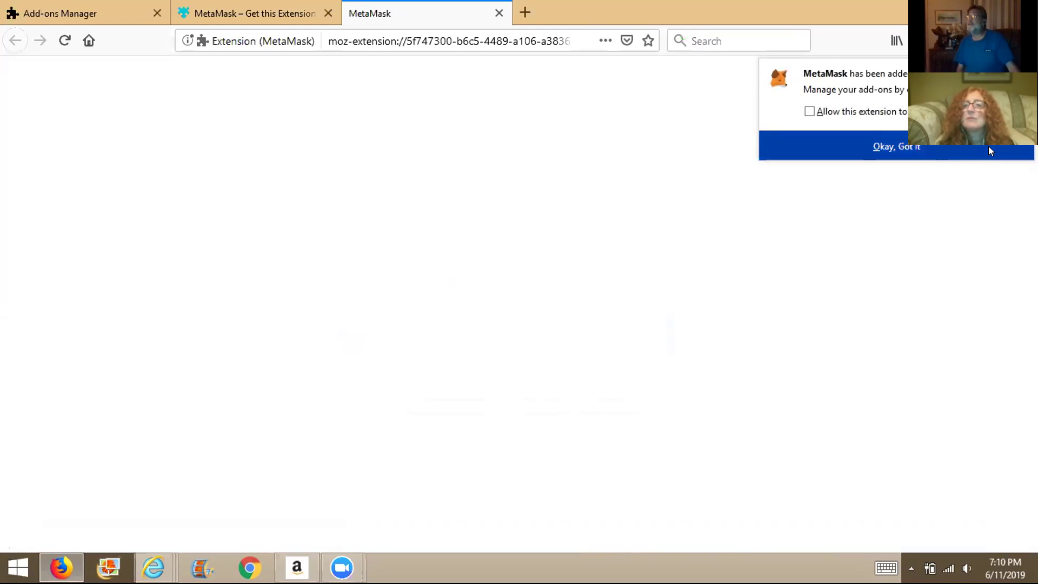
- Leave the private-window permission unticked and close the MetaMask-added notice with 'Okay, Got it'
left_click(809, 112)
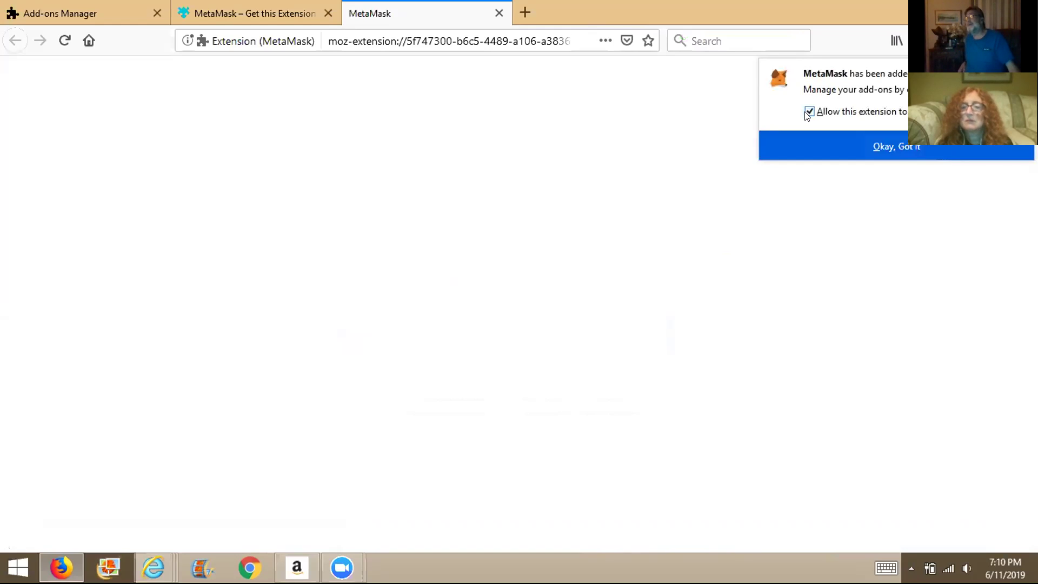
left_click(808, 112)
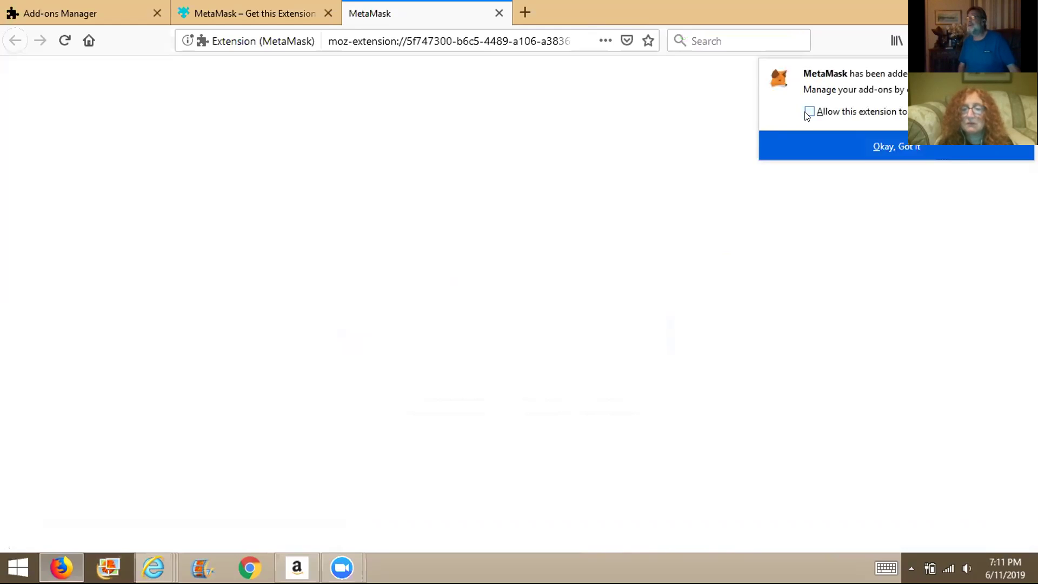
left_click(903, 142)
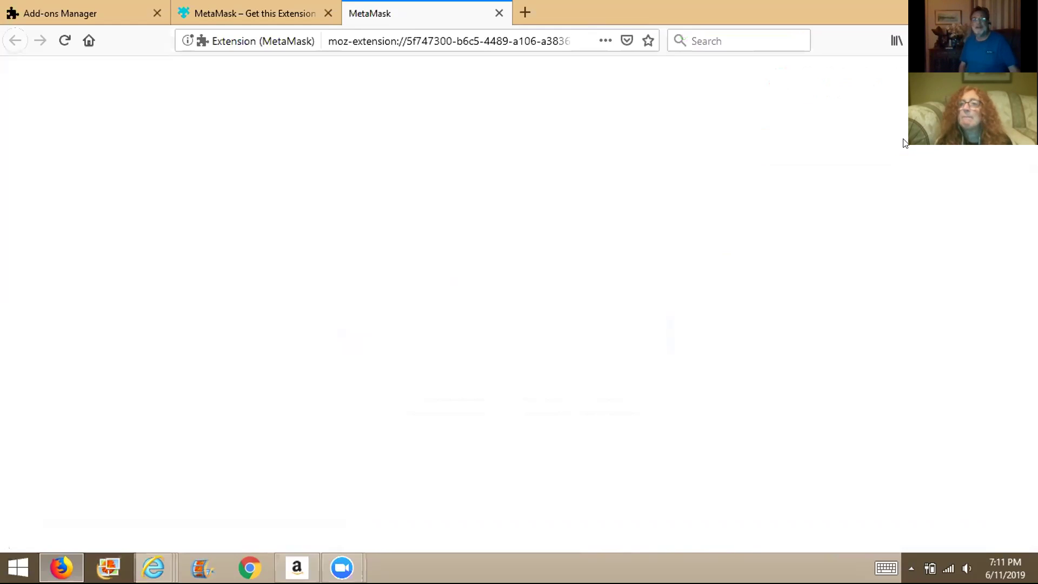
- Click Get Started on the Welcome to MetaMask page, then choose Create a Wallet
mouse_move(1037, 0)
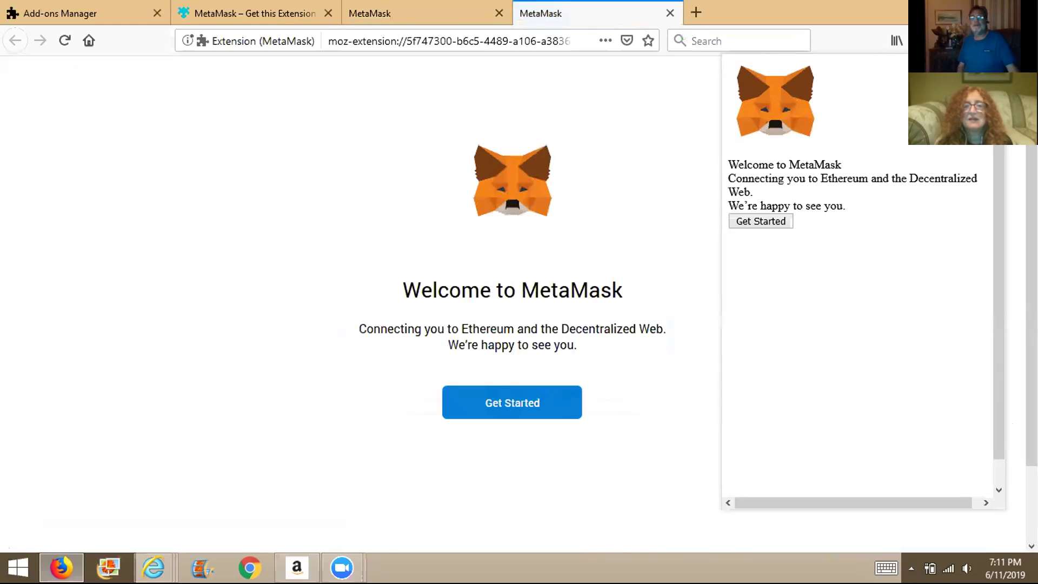
left_click(517, 409)
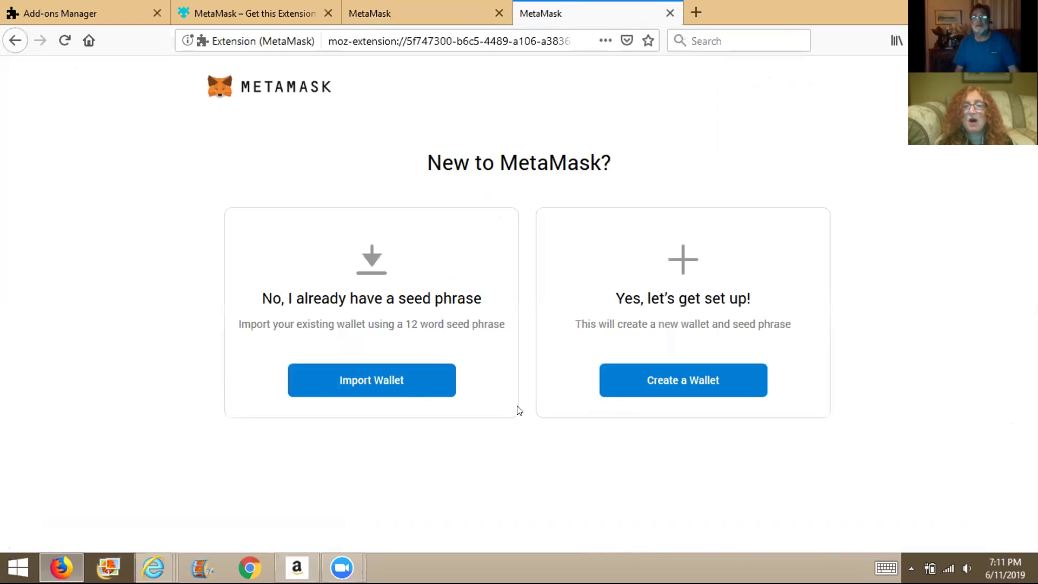
left_click(690, 375)
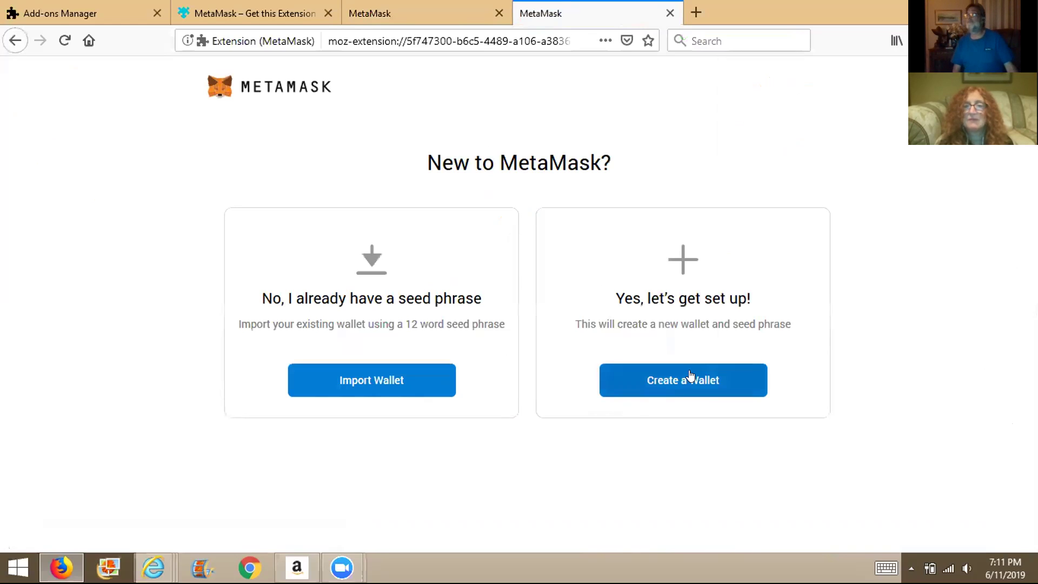
- Choose 'Create a Wallet' and get past the 'Help Us Improve MetaMask' usage-data request
left_click(690, 375)
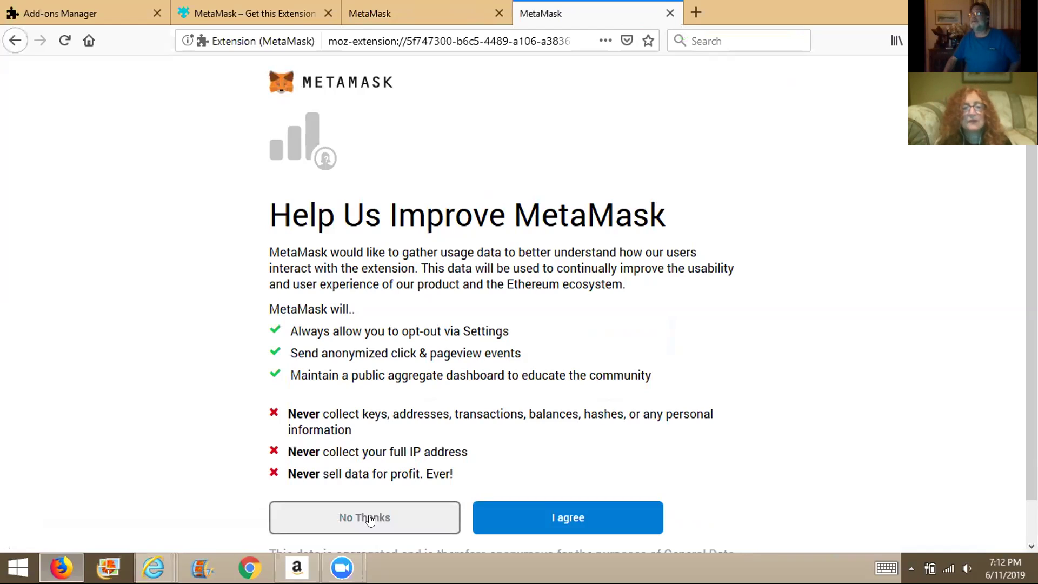
left_click(369, 519)
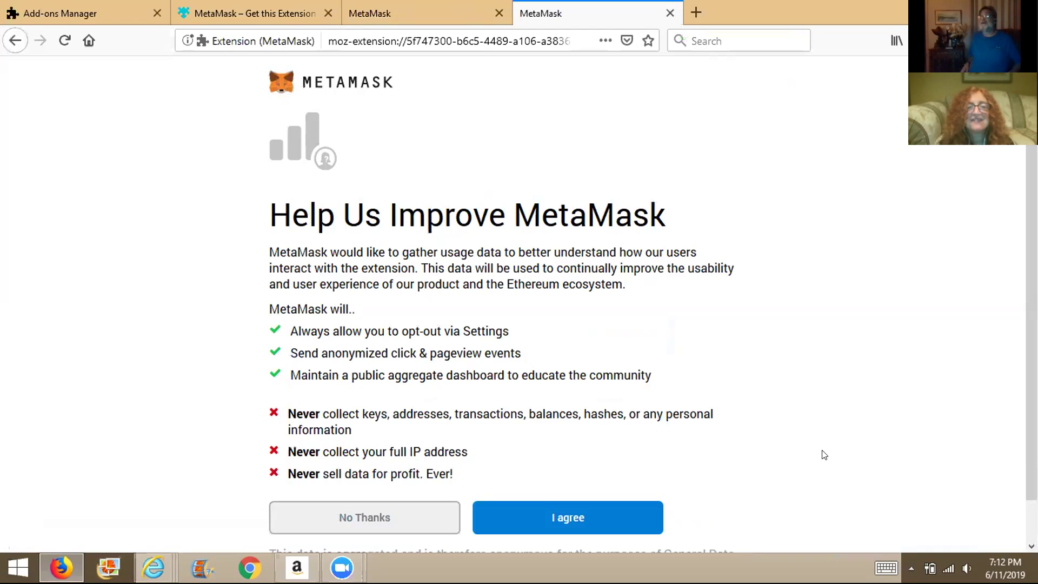
left_click(600, 519)
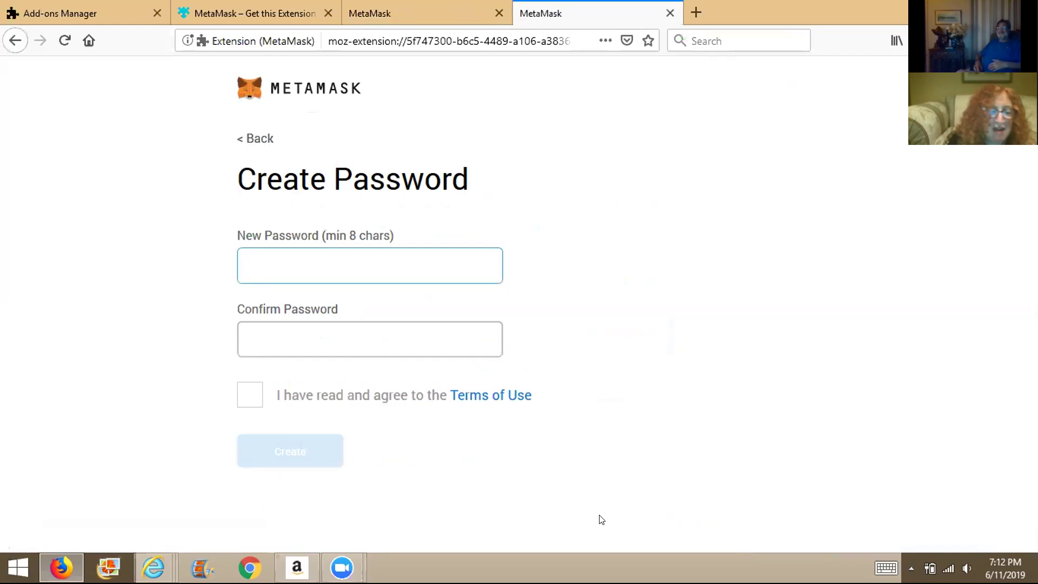
- Enter the new wallet password in both New Password and Confirm Password
type("•••••")
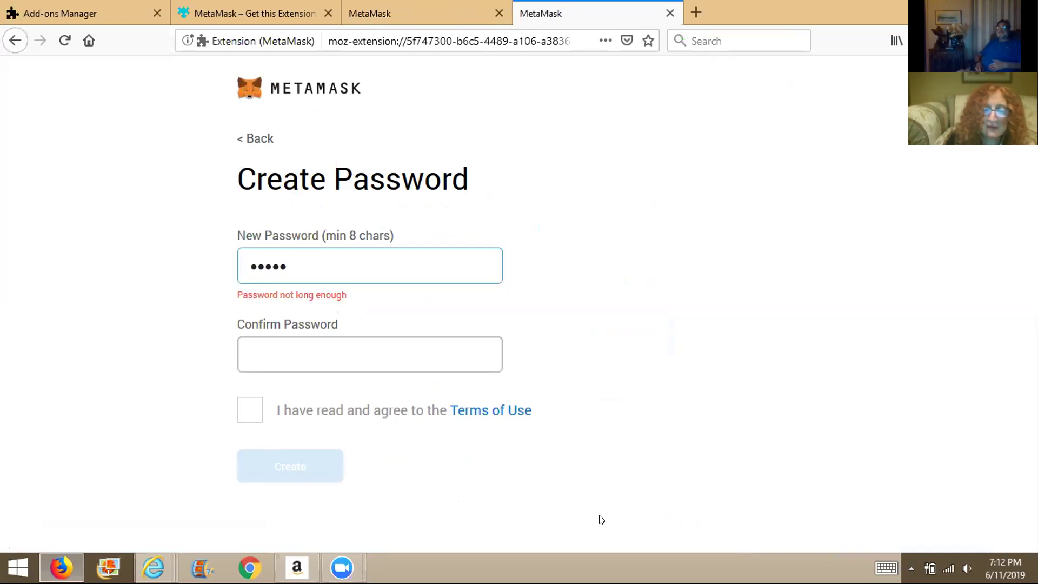
type("••••••••")
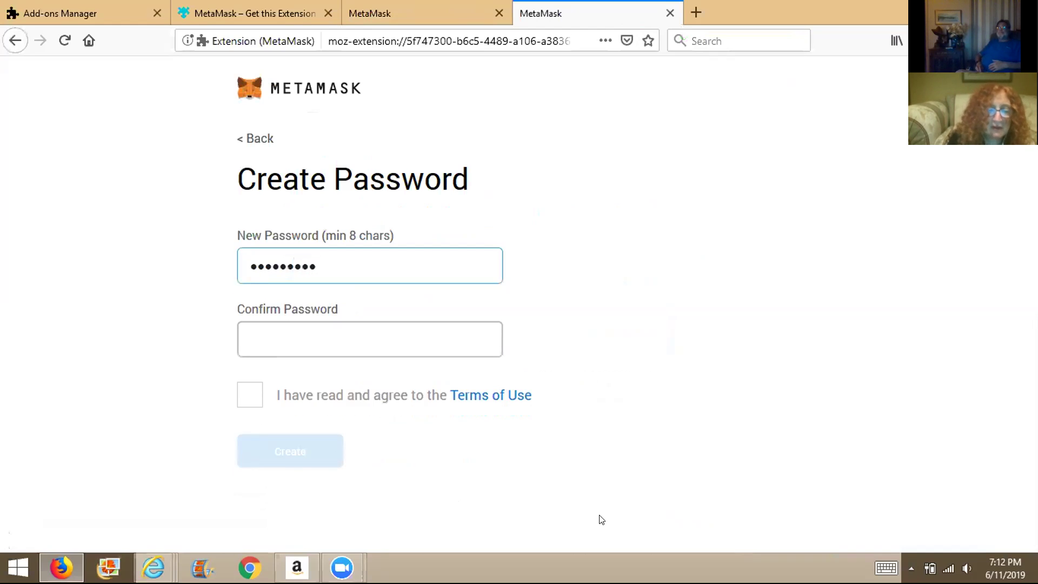
type("•••")
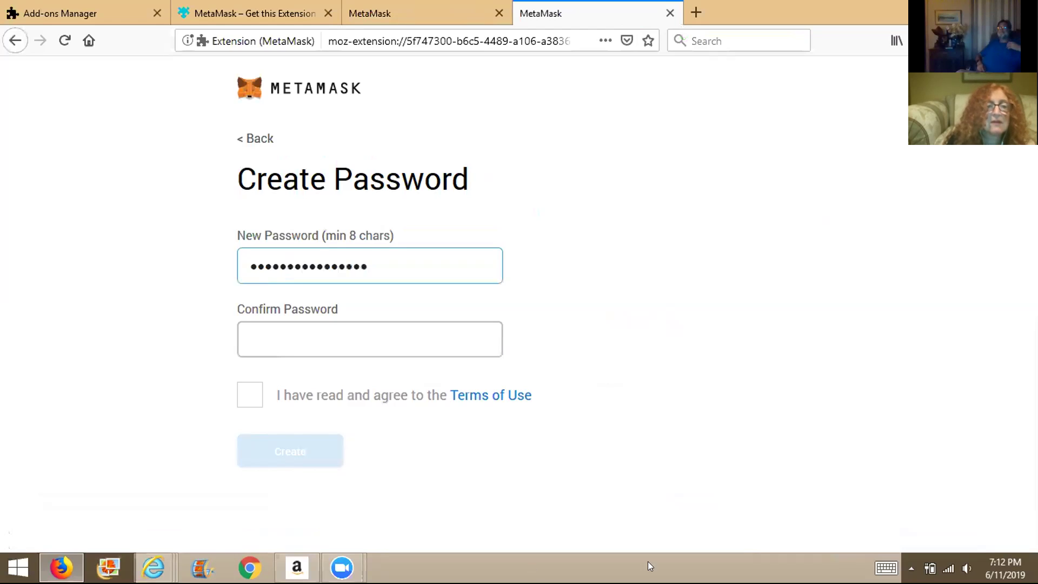
left_click(377, 339)
type("••••")
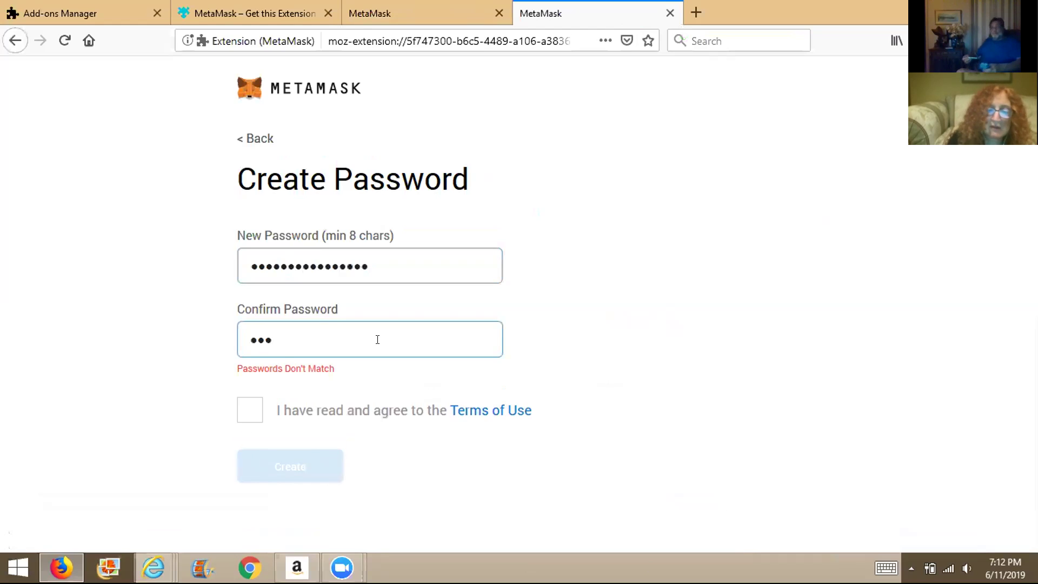
type("•••••")
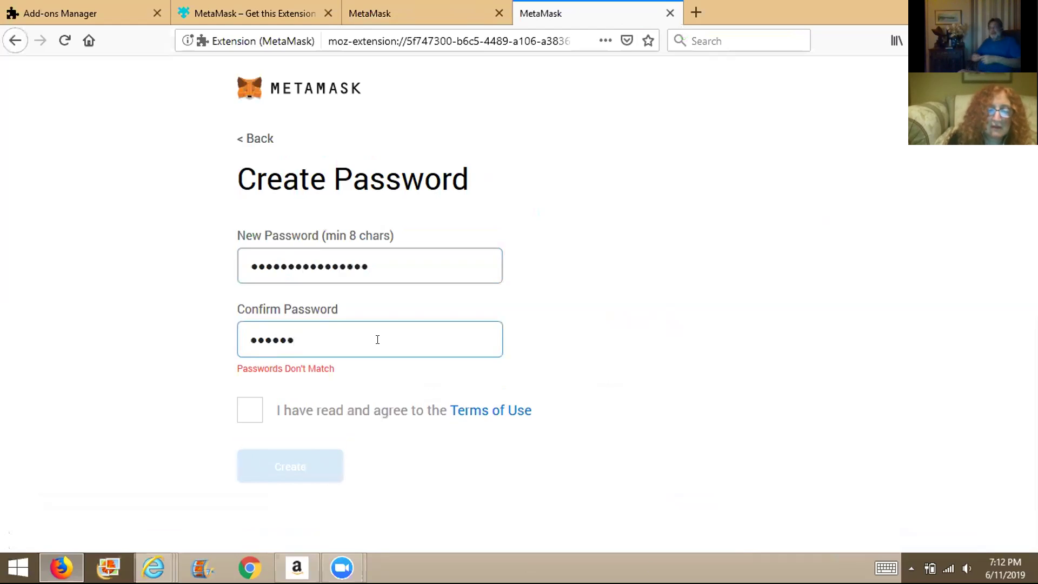
type("•••")
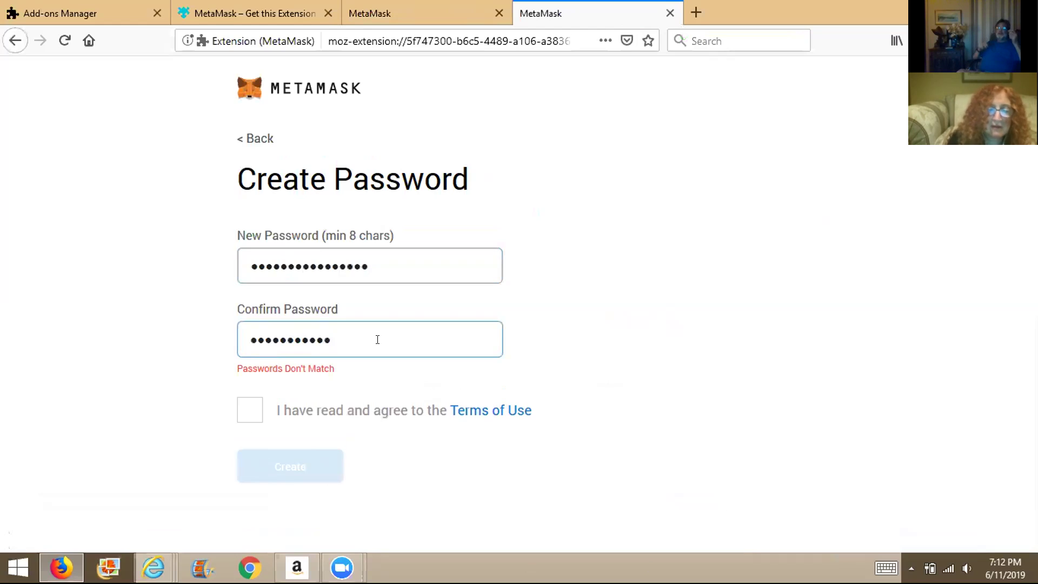
type("••••")
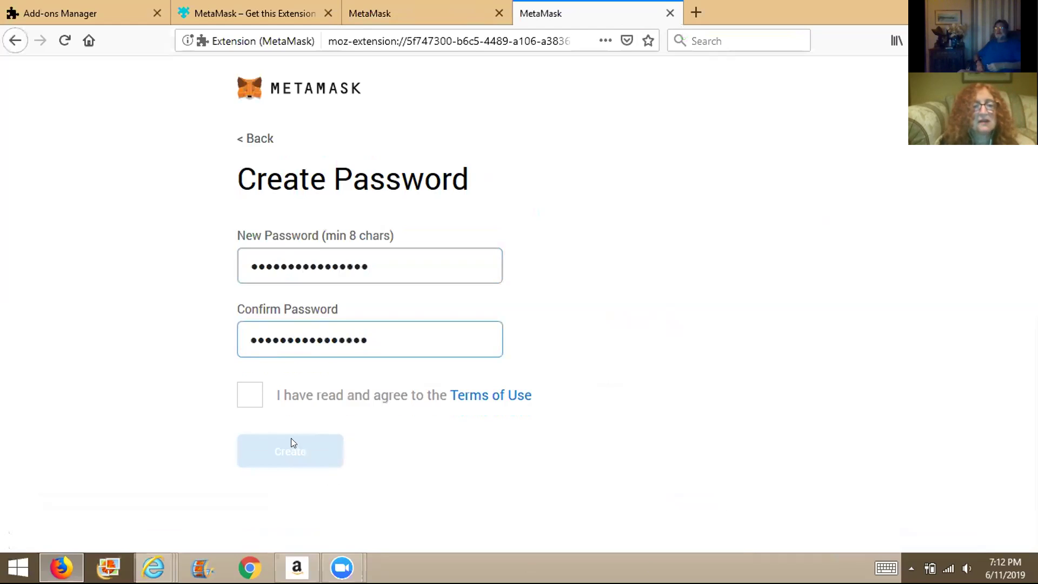
- Accept the Terms of Use and create the wallet
left_click(291, 451)
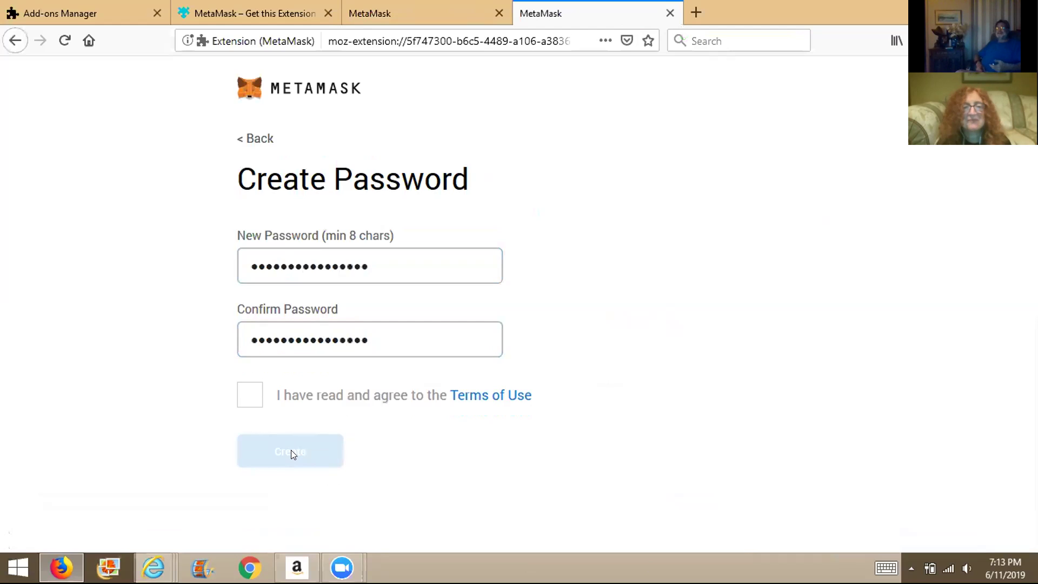
left_click(250, 390)
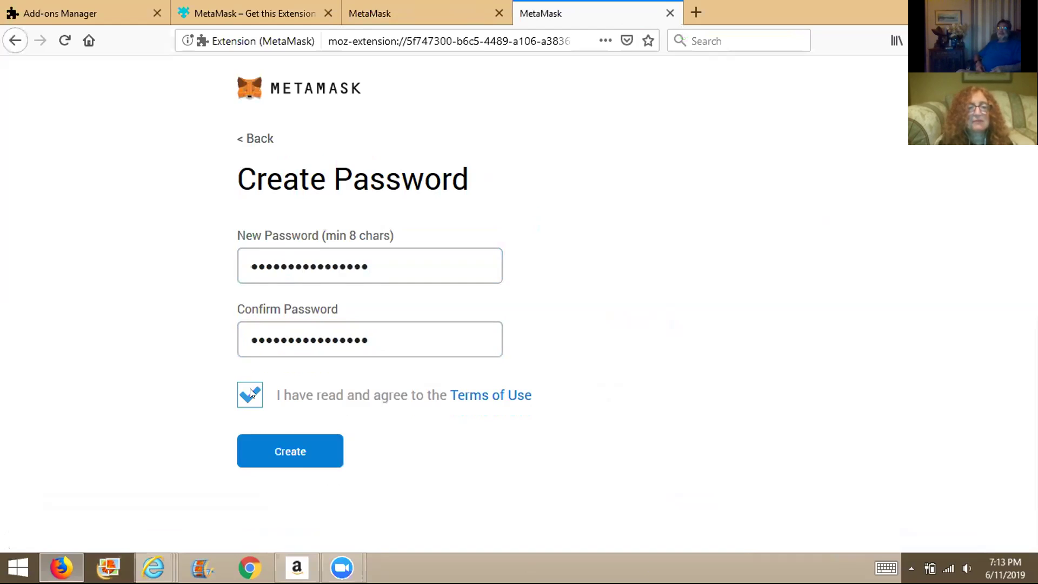
left_click(301, 456)
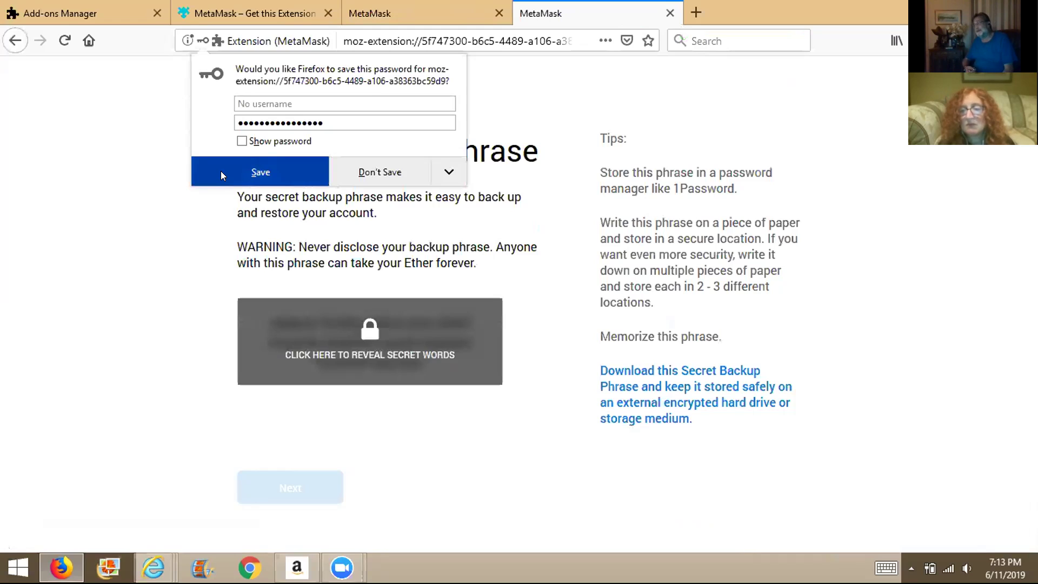
- Save the wallet password in Firefox's save-password prompt
left_click(221, 172)
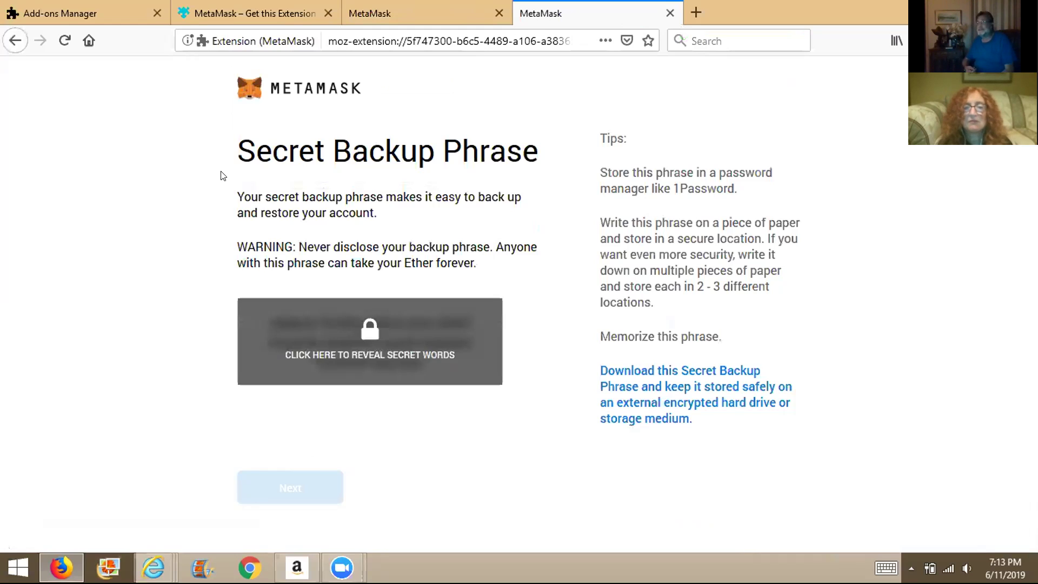
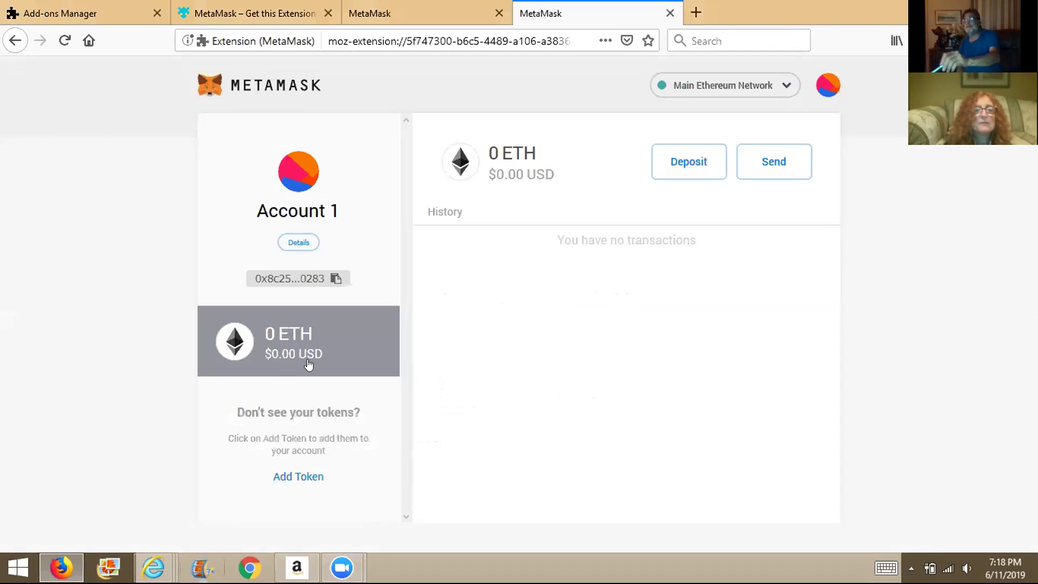
- Open Account 1's details to reveal its QR code and full wallet address
left_click(297, 242)
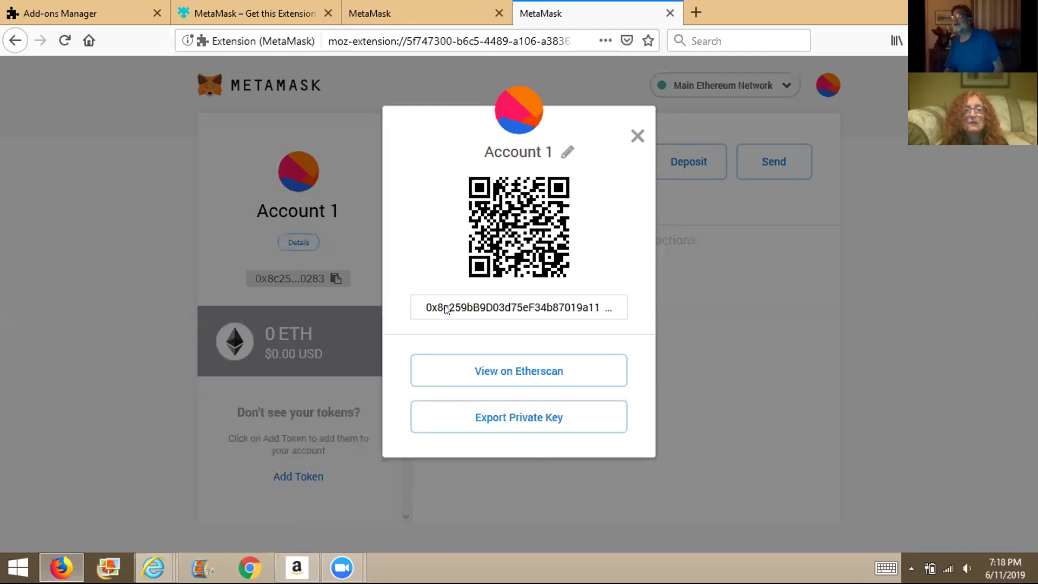
- Select the entire wallet address text in Account 1's details dialog
double_click(421, 300)
left_click_drag(422, 300, 636, 301)
key("ctrl+c")
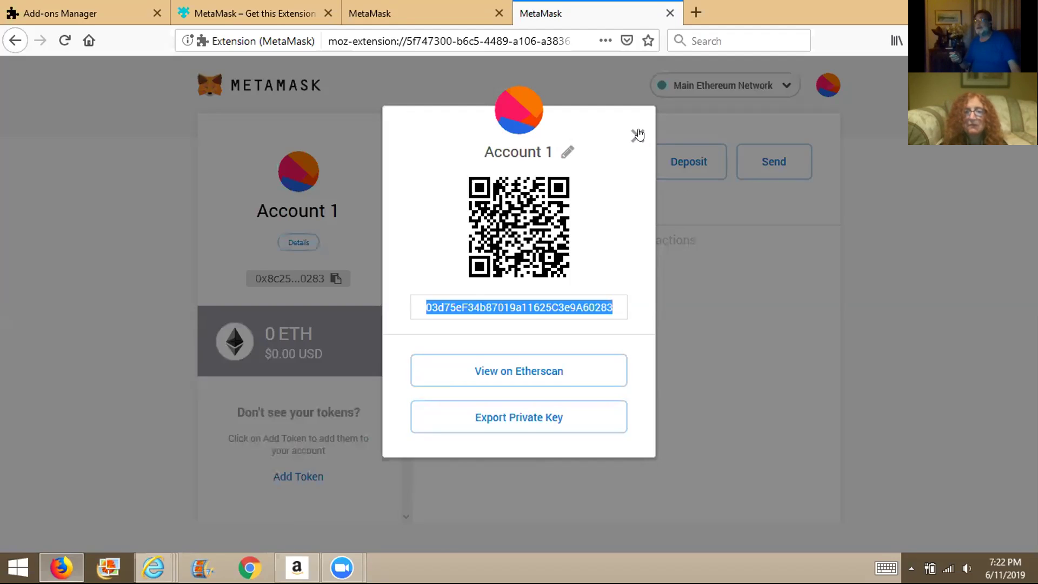
- Dismiss Account 1's details dialog to get back to the wallet view
left_click(637, 135)
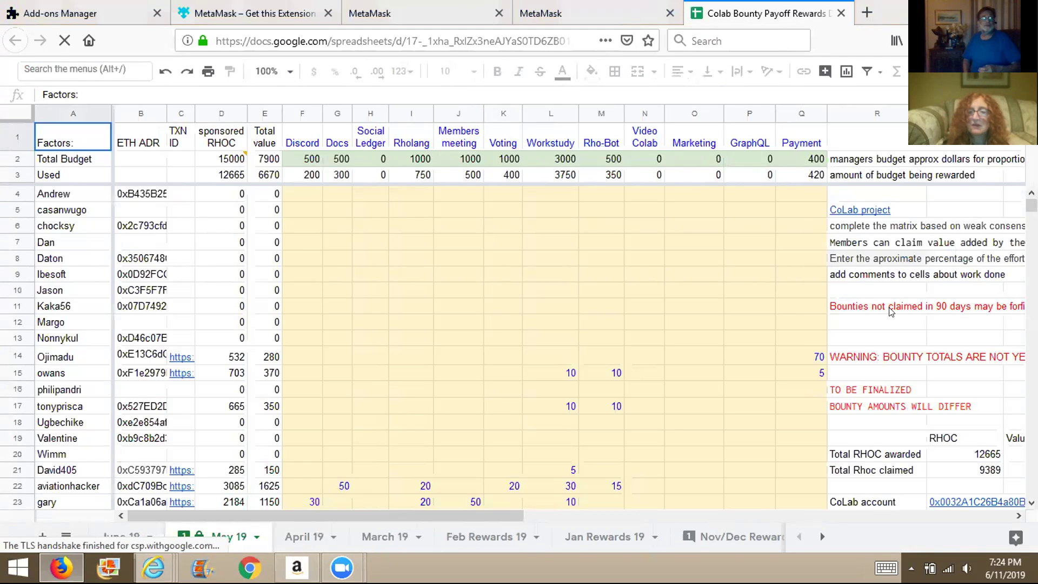
- Scroll down the May 19 sheet to view the contributor rows and rewards
scroll(534, 158, "down", 7)
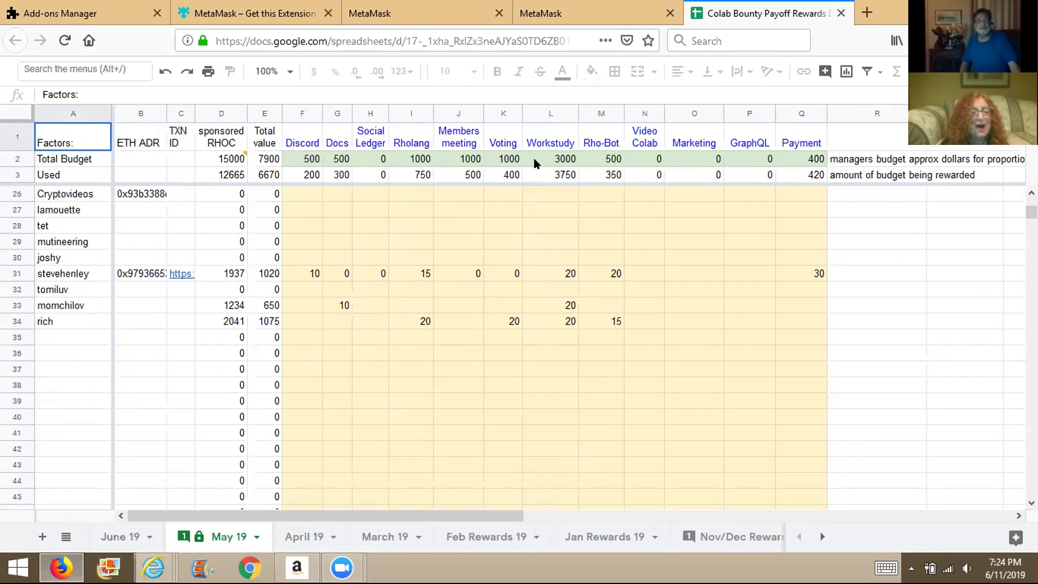
- Switch to the June 19 sheet and scroll to Stacey's row 35
left_click(114, 538)
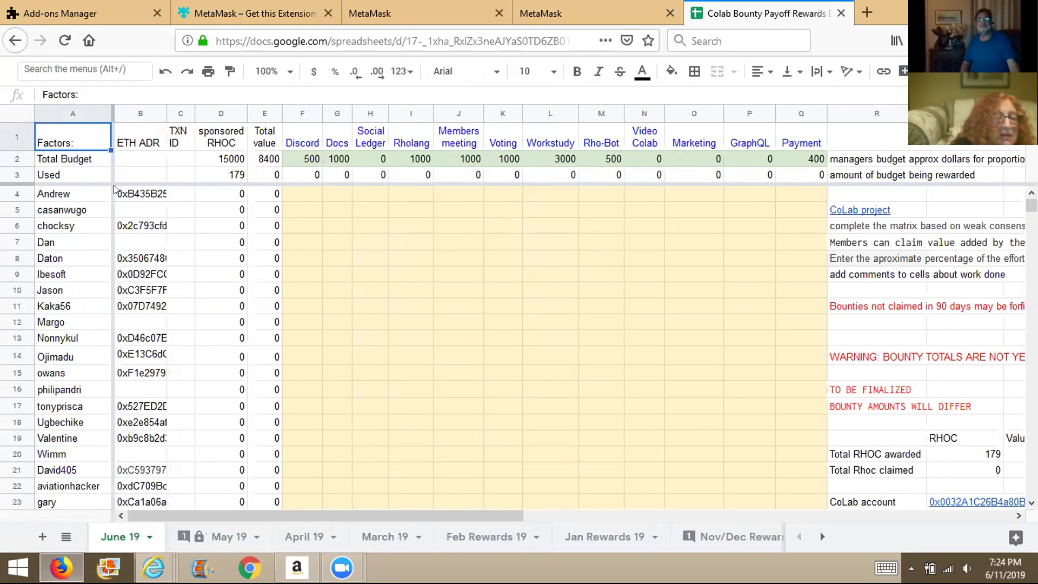
scroll(92, 431, "down", 3)
scroll(124, 176, "down", 3)
scroll(92, 227, "down", 5)
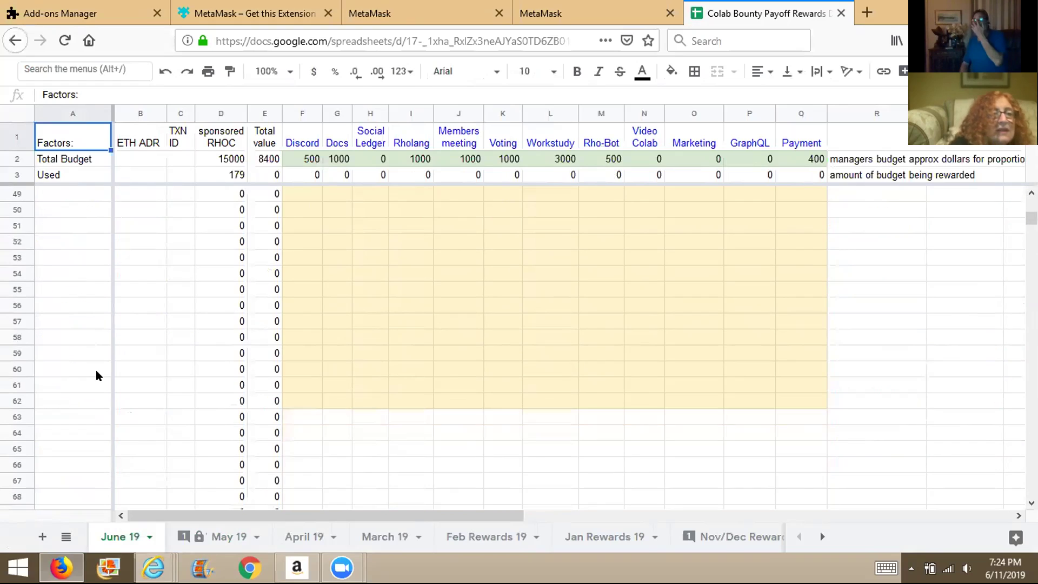
scroll(90, 453, "up", 3)
scroll(89, 453, "up", 1)
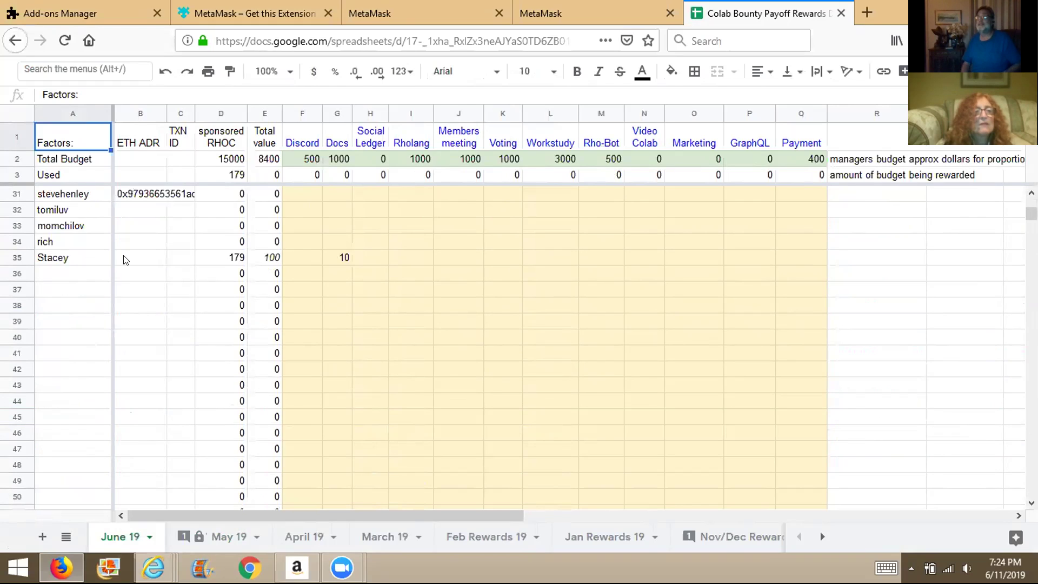
- Paste the MetaMask wallet address into cell B35 and confirm the full entry
left_click(126, 259)
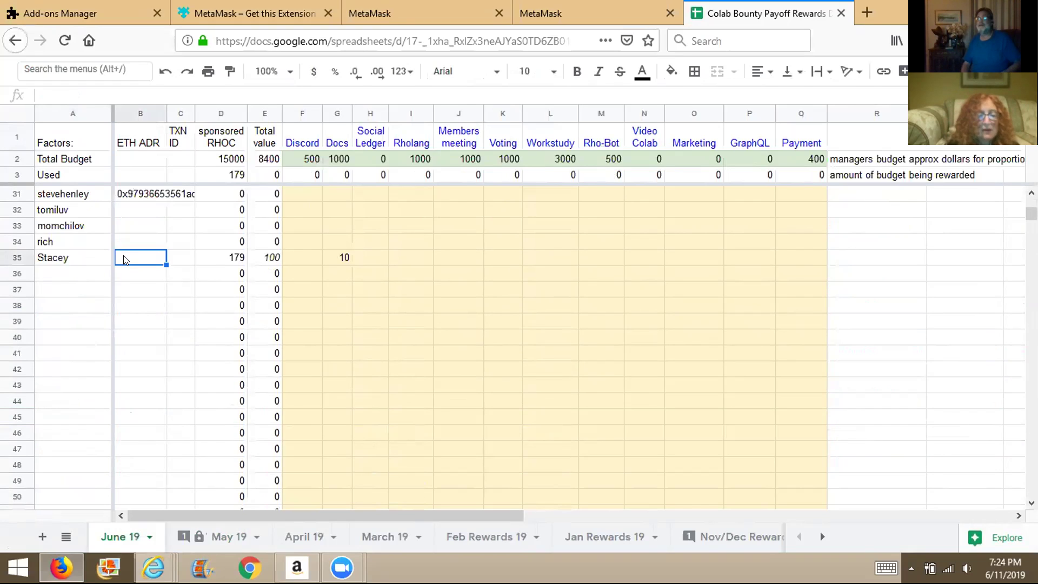
key("ctrl+v")
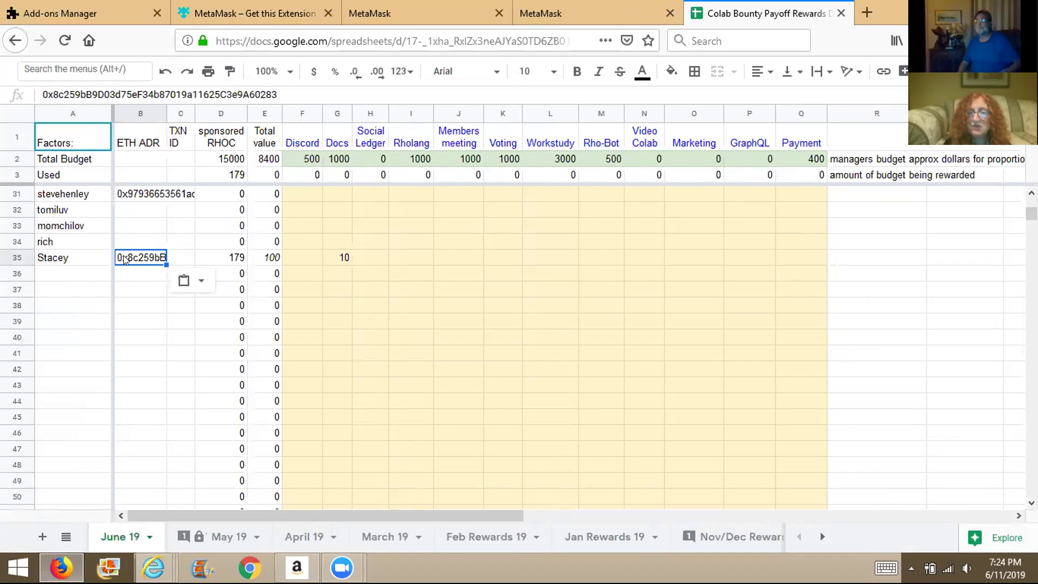
double_click(124, 260)
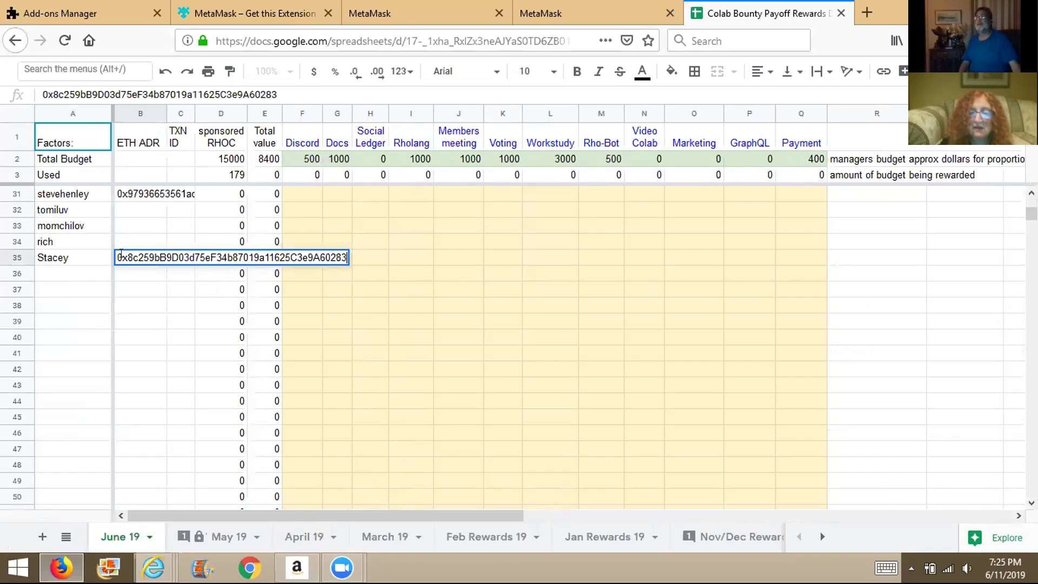
key("Return")
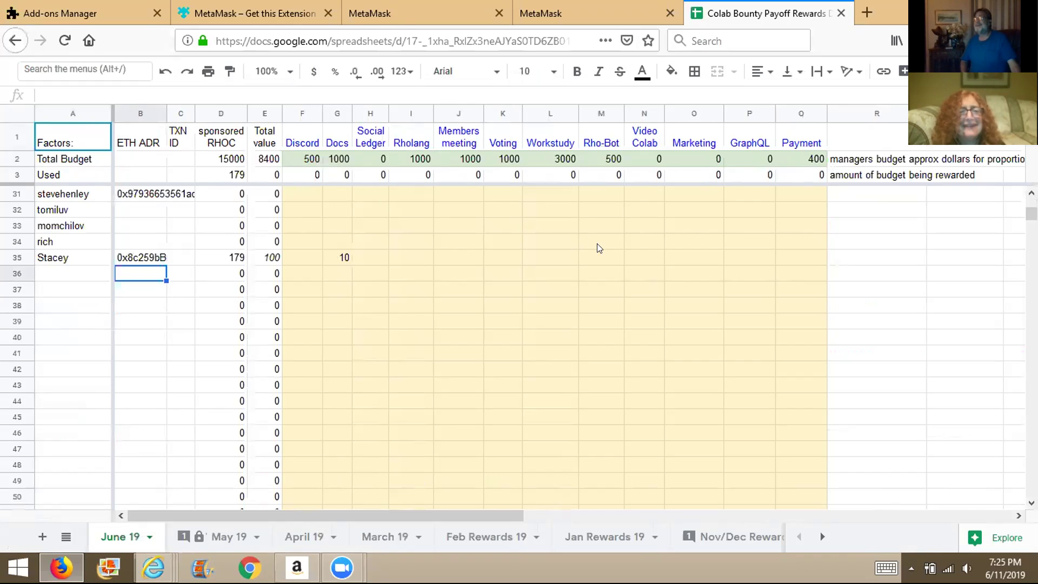
- Enter 5 in Stacey's Marketing cell O35
left_click(688, 254)
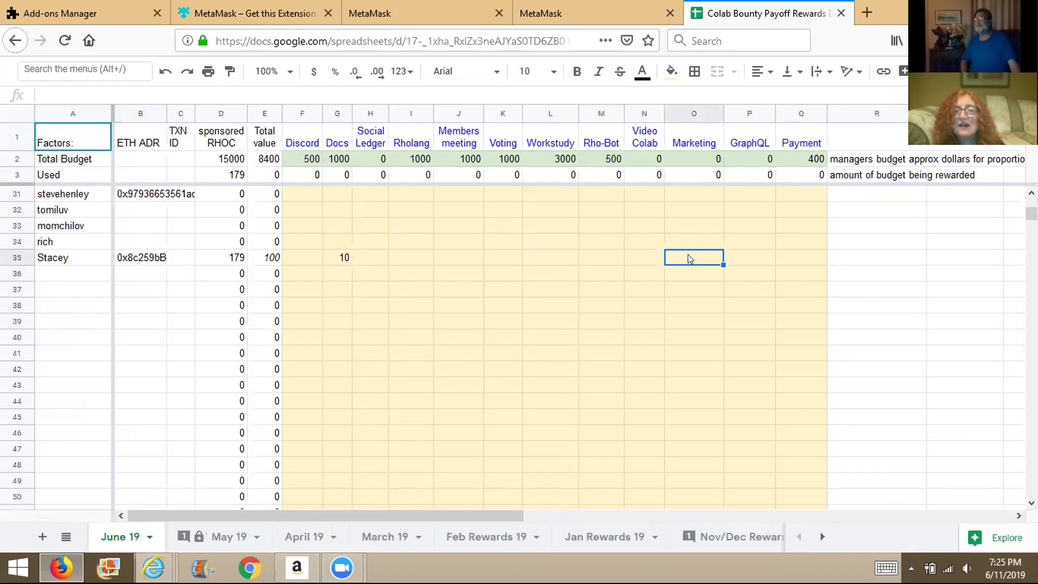
type("5")
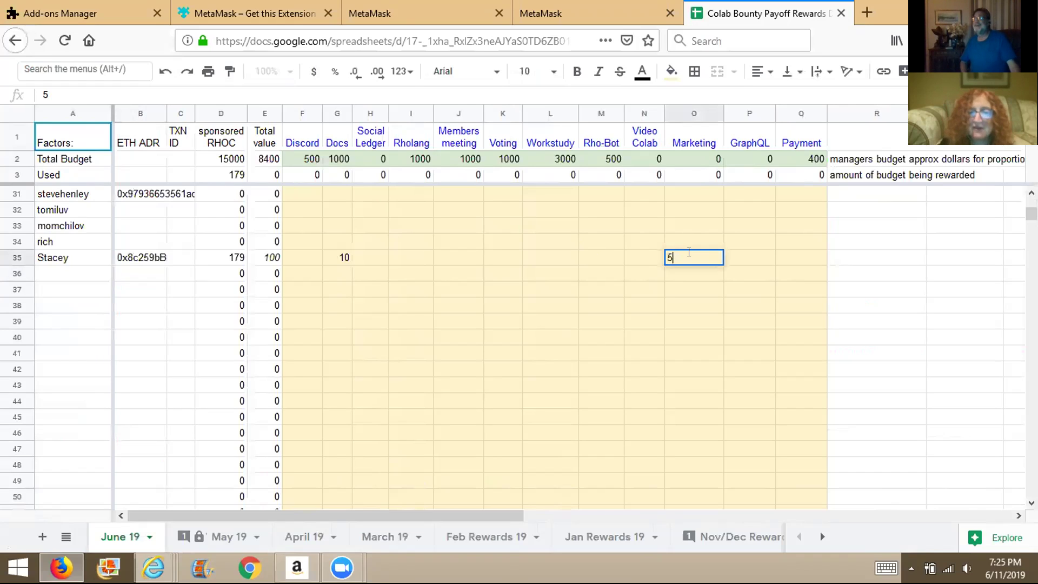
key("Return")
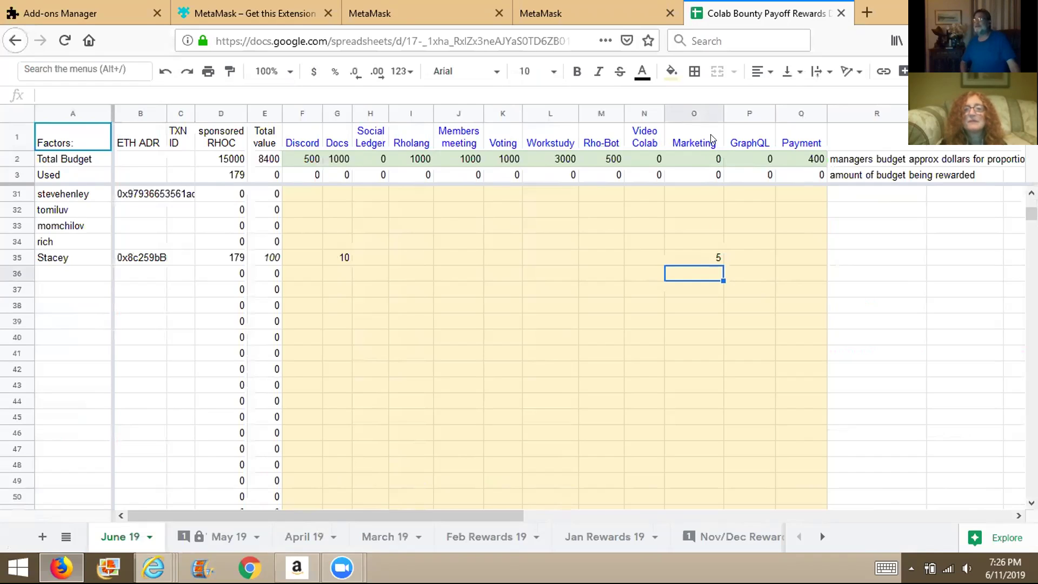
- Set the Marketing budget cell O2 to 500
left_click(706, 158)
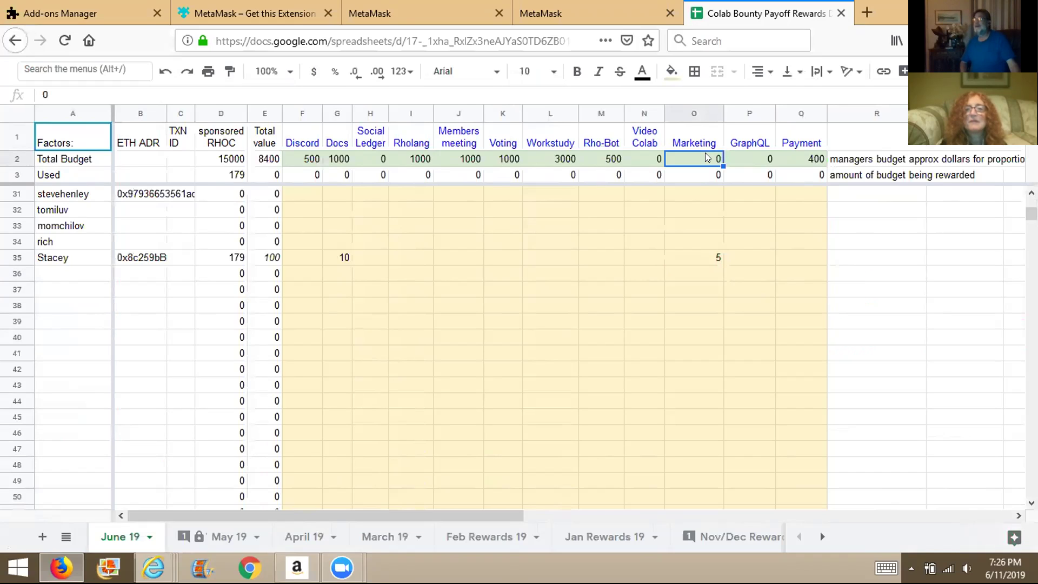
type("500")
key("Return")
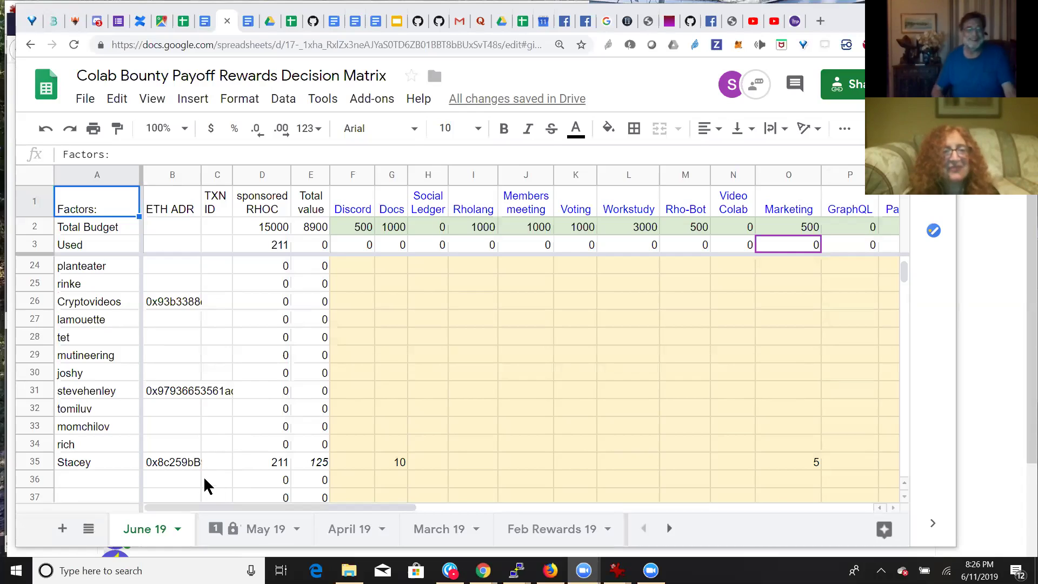
- Copy Stacey's ETH address from cell B35
left_click(82, 464)
left_click(169, 460)
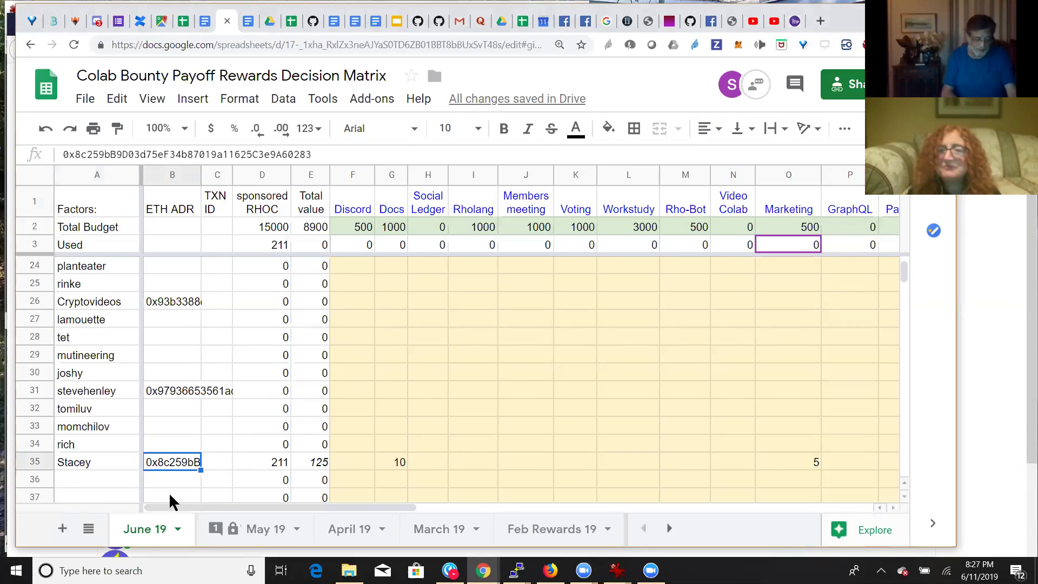
key("ctrl+c")
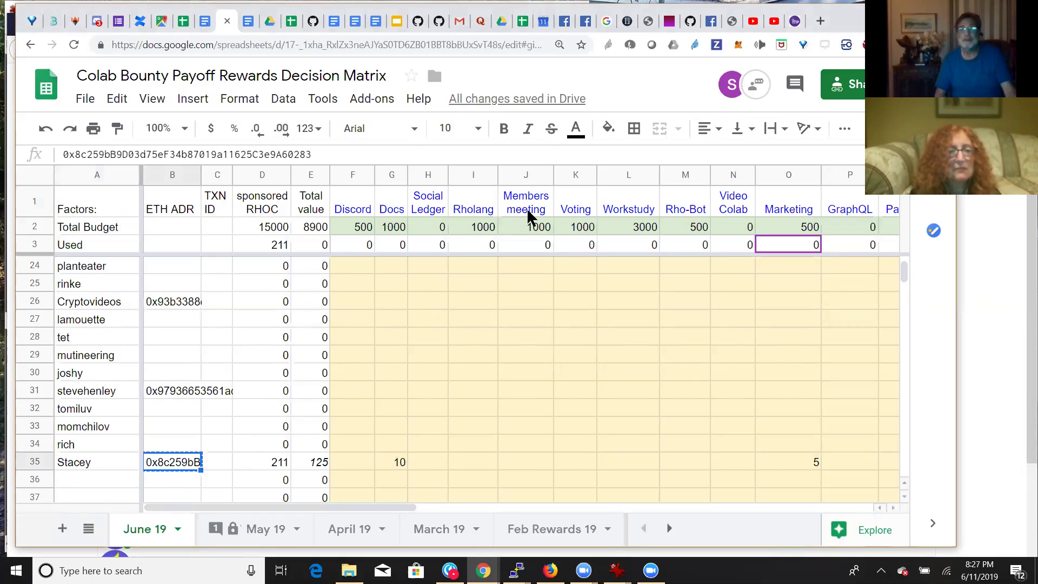
scroll(622, 194, "up", 1)
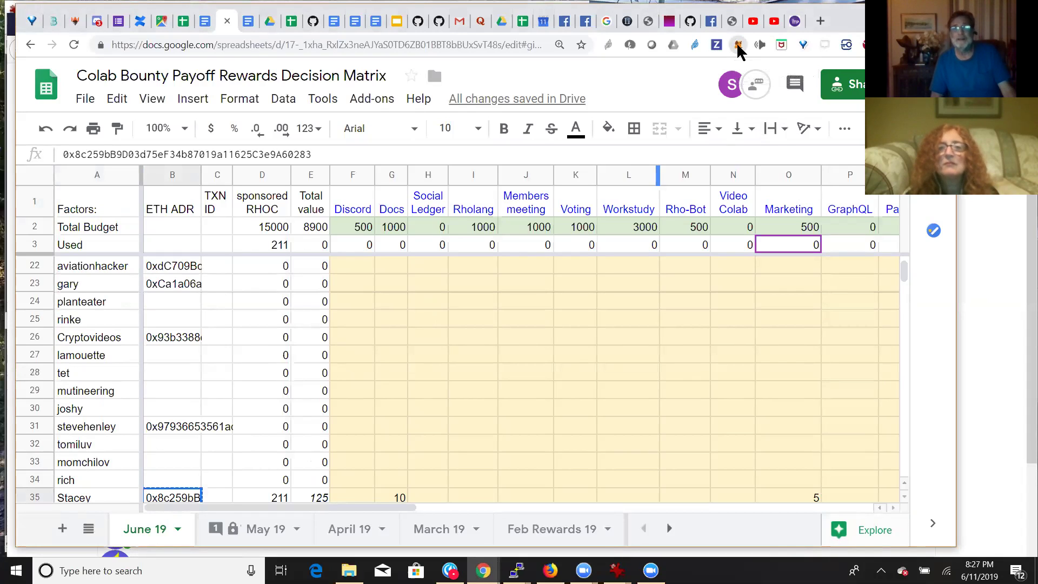
- Open MetaMask's BYOID account and review its 5.1189 ETH, OMG, RHOC, DID and LPT balances
left_click(739, 45)
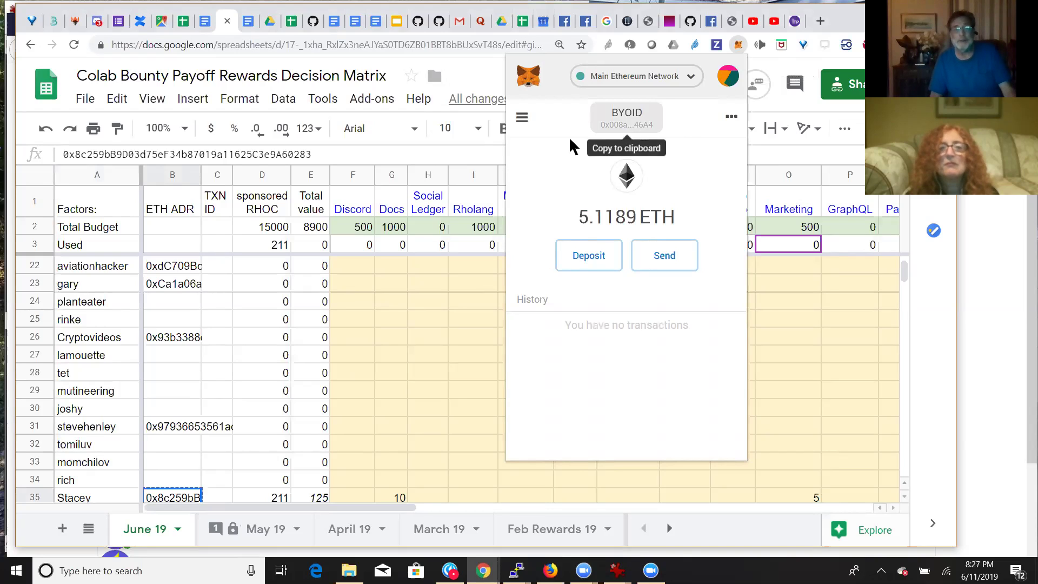
left_click(521, 122)
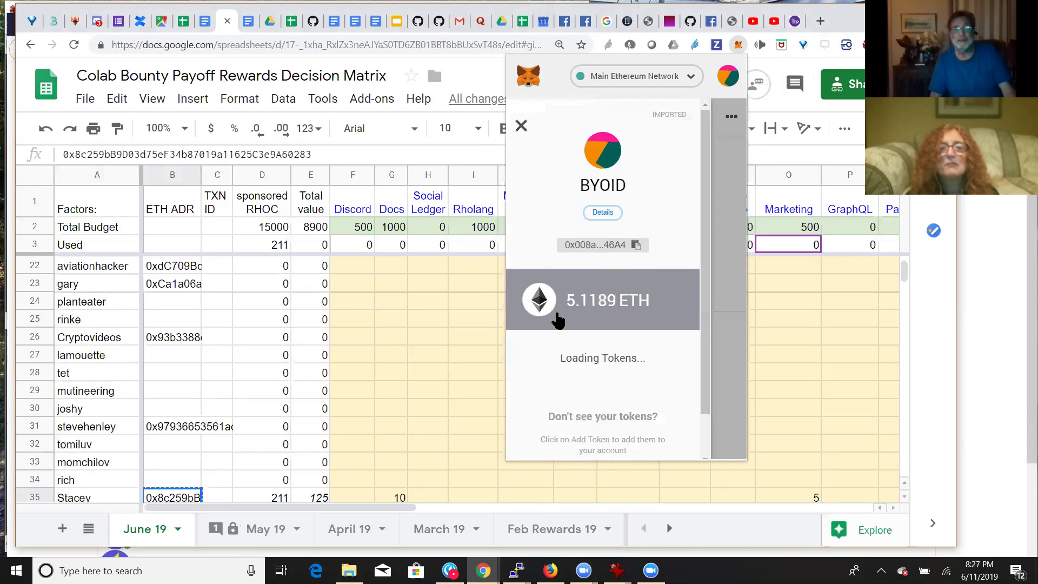
scroll(590, 322, "down", 1)
scroll(590, 321, "down", 1)
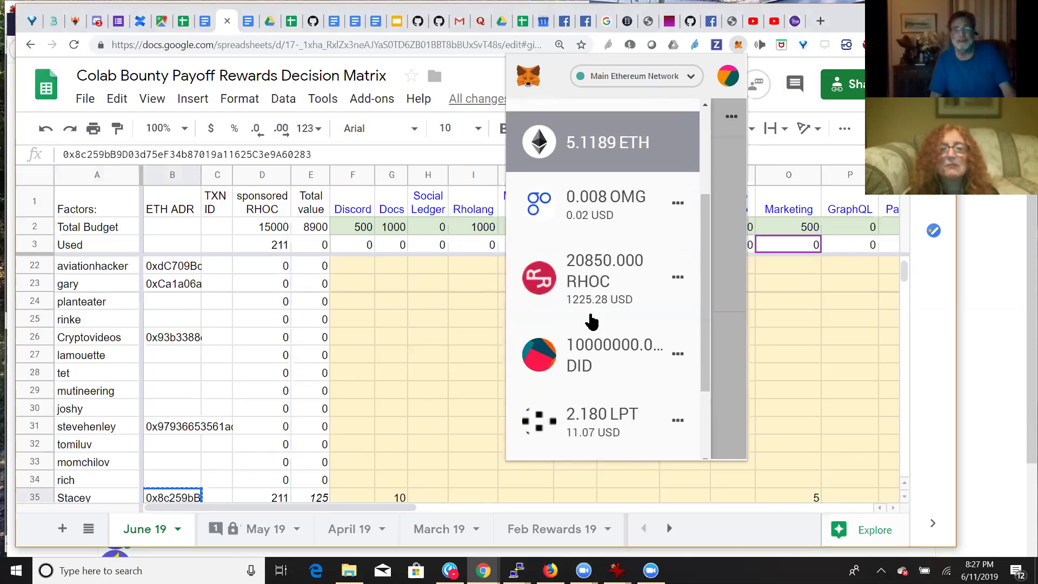
scroll(590, 311, "down", 1)
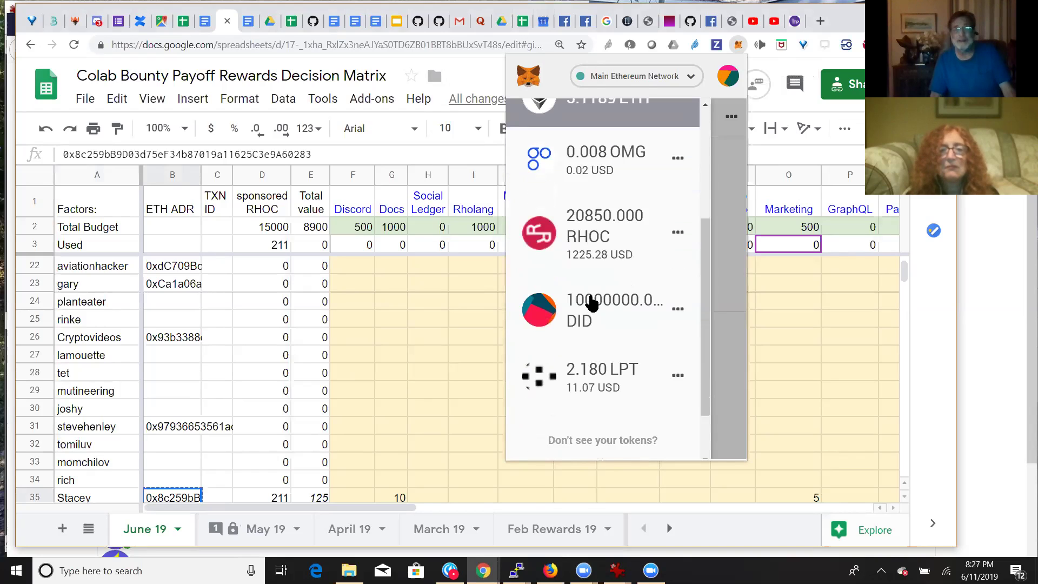
scroll(590, 304, "down", 1)
scroll(600, 270, "up", 2)
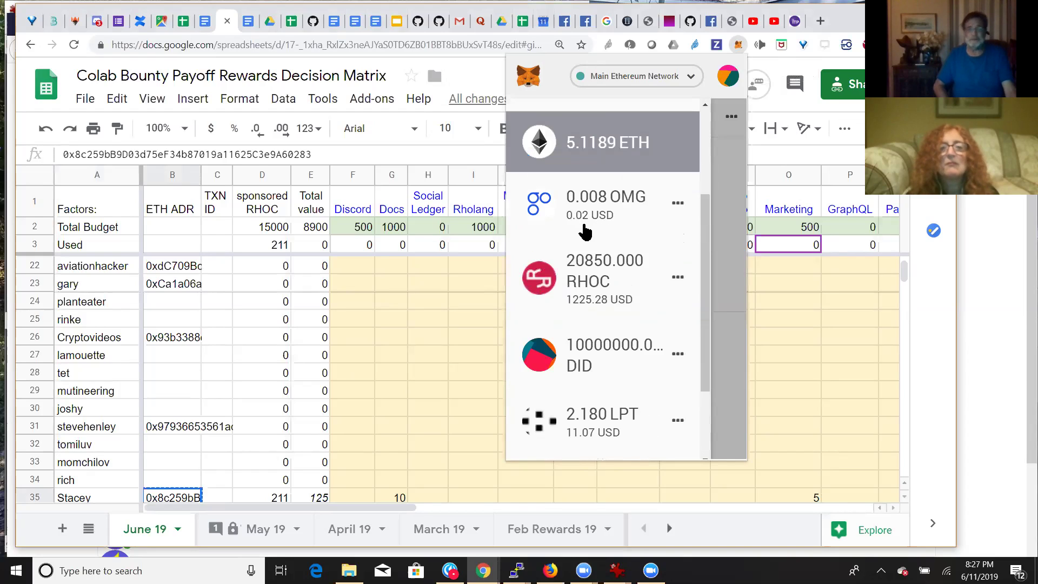
scroll(587, 230, "down", 2)
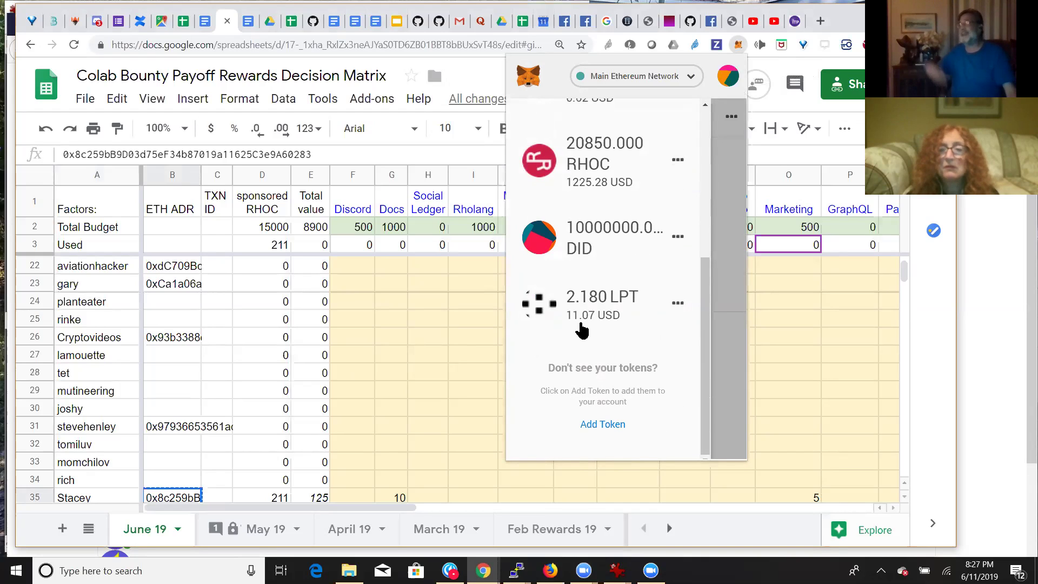
scroll(586, 323, "up", 2)
scroll(586, 322, "down", 2)
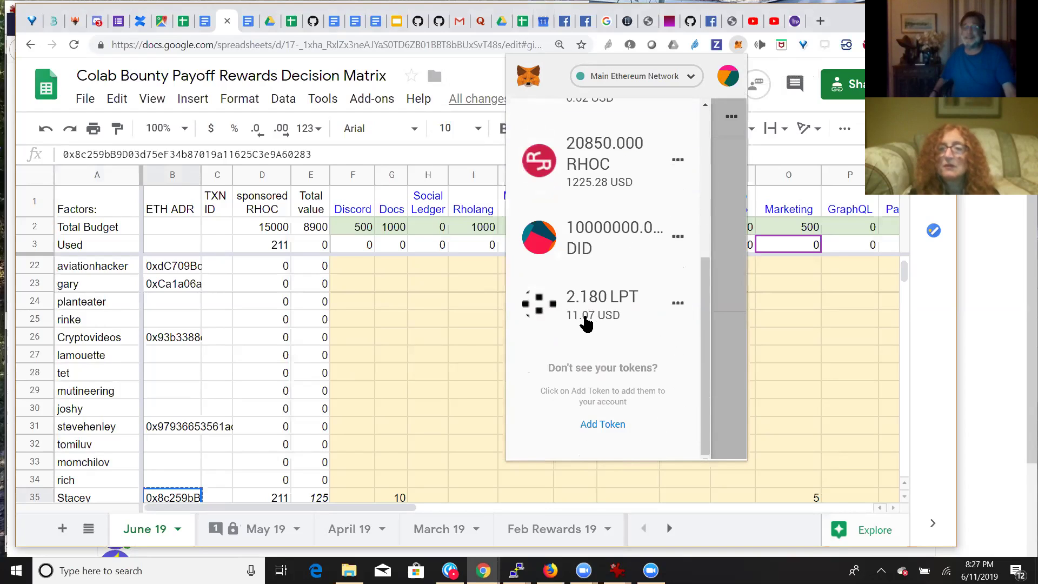
scroll(589, 319, "up", 1)
scroll(591, 322, "down", 1)
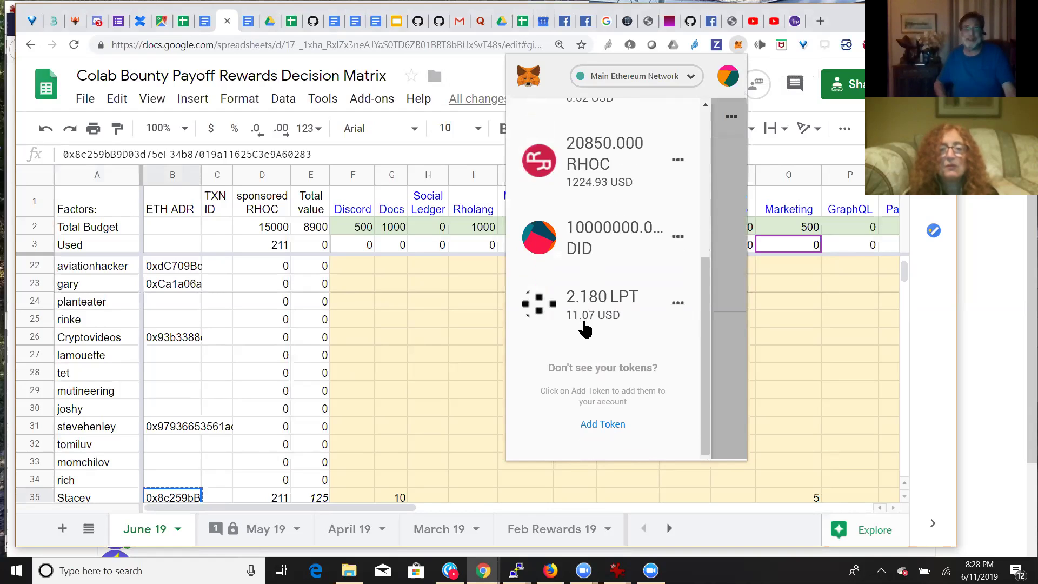
scroll(588, 324, "up", 3)
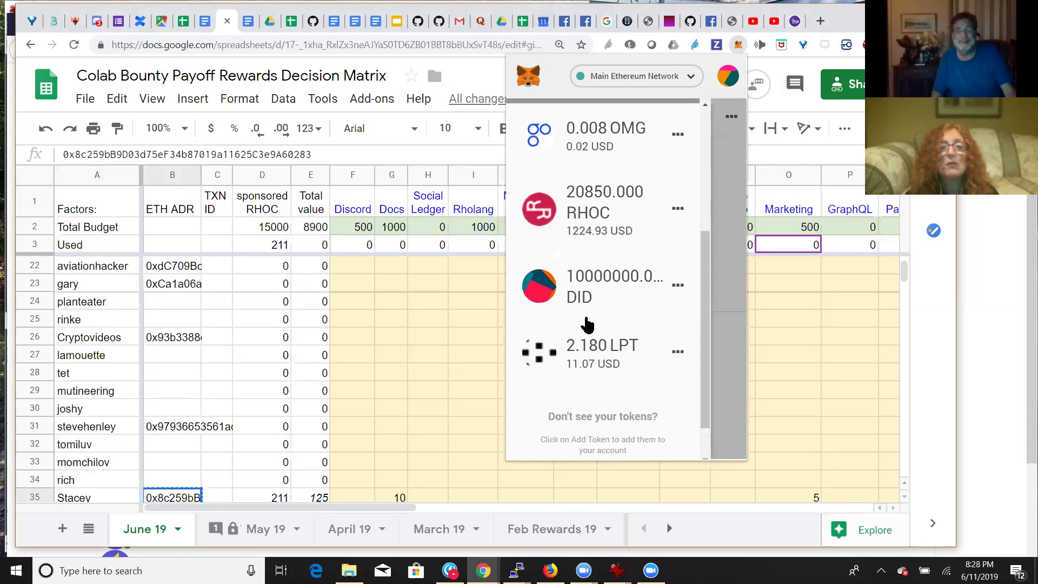
scroll(588, 320, "down", 3)
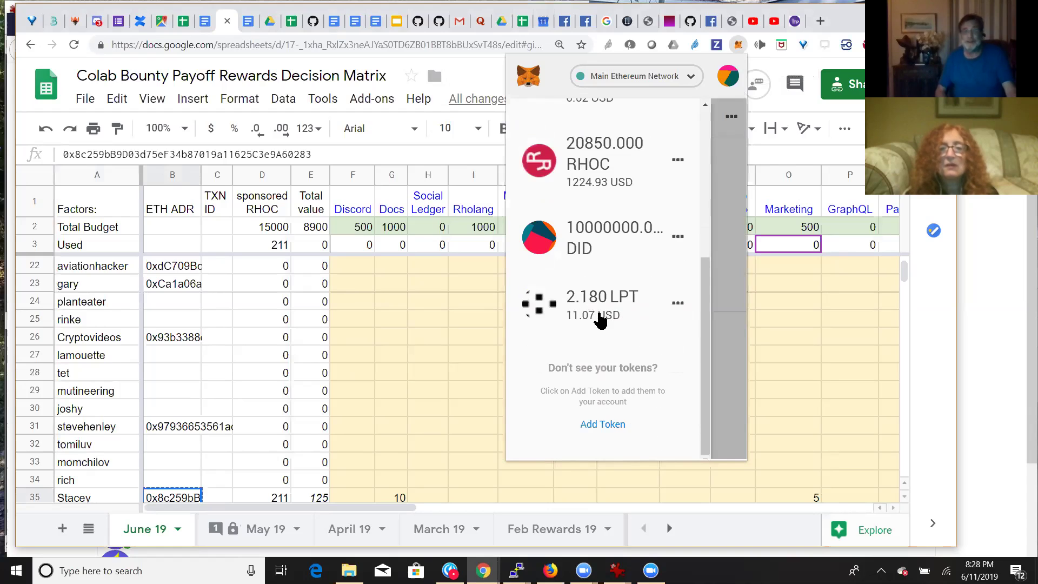
scroll(599, 316, "up", 3)
scroll(601, 312, "up", 3)
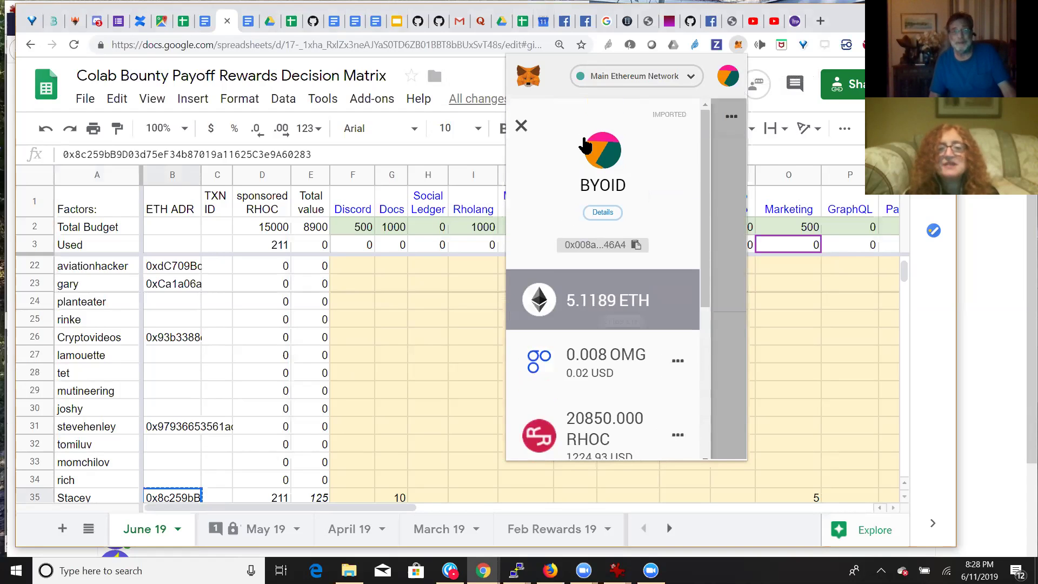
scroll(572, 195, "down", 5)
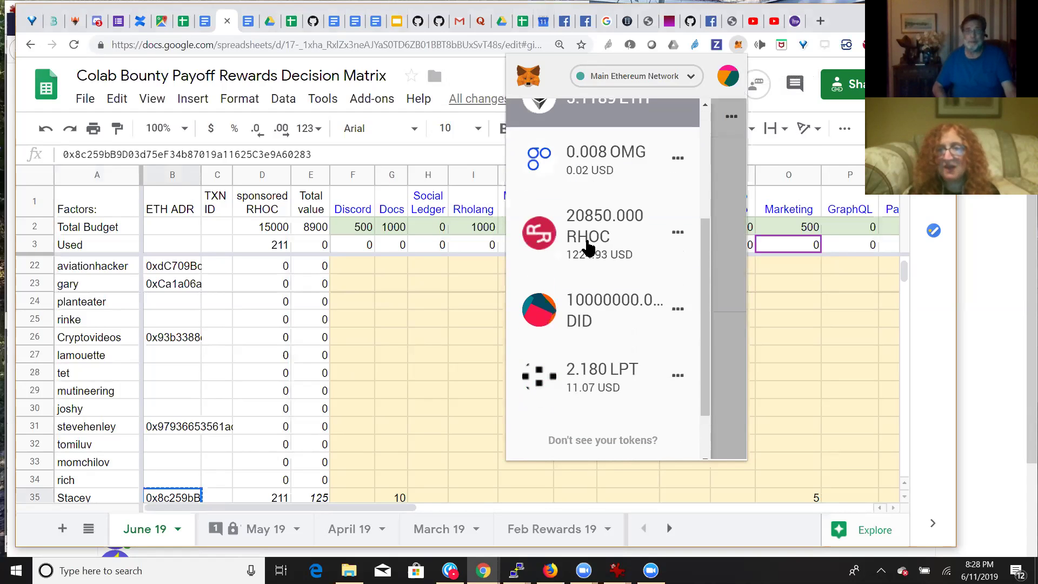
scroll(589, 249, "down", 2)
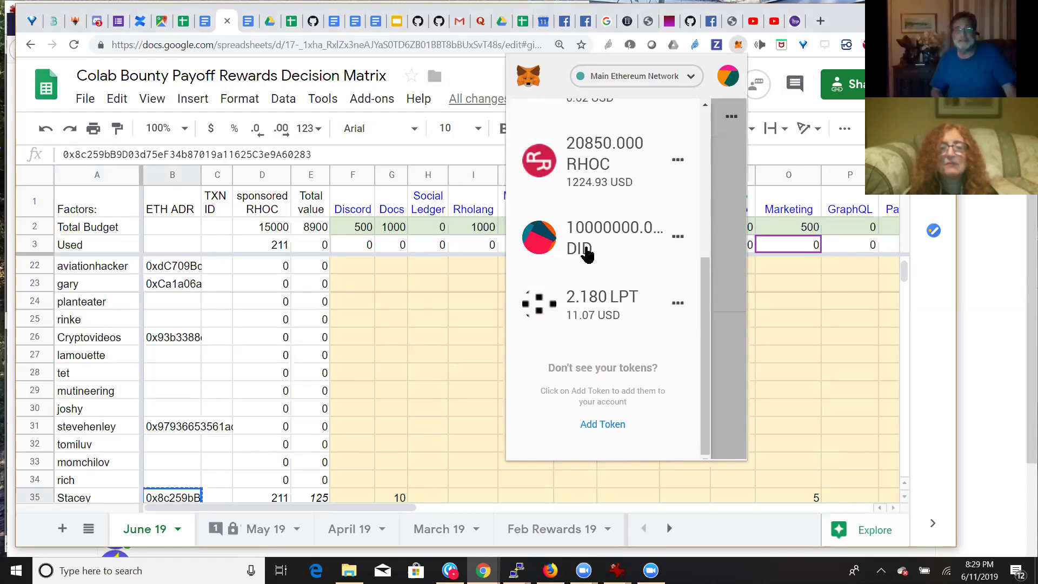
scroll(587, 253, "up", 5)
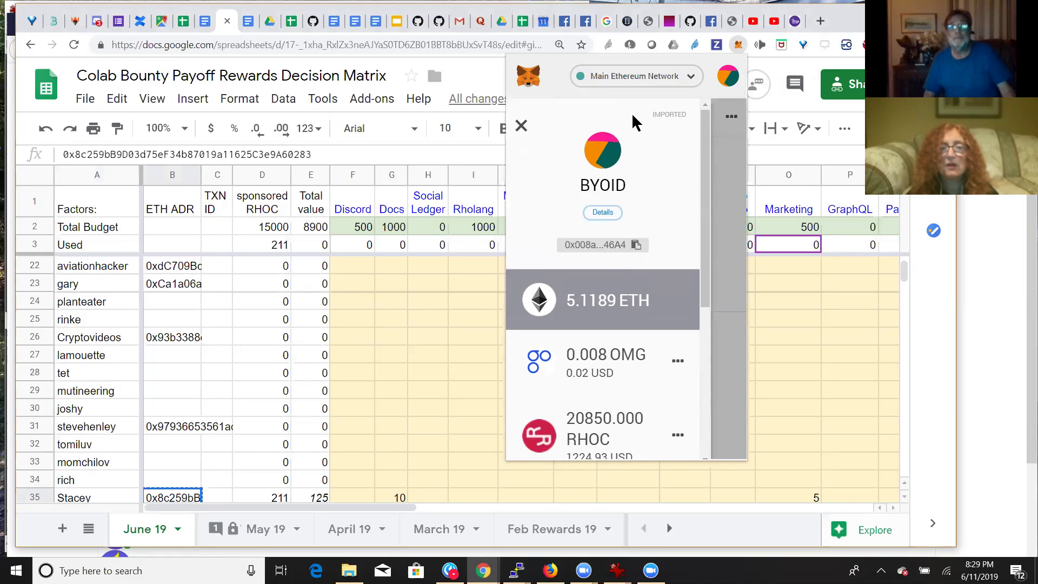
left_click(728, 77)
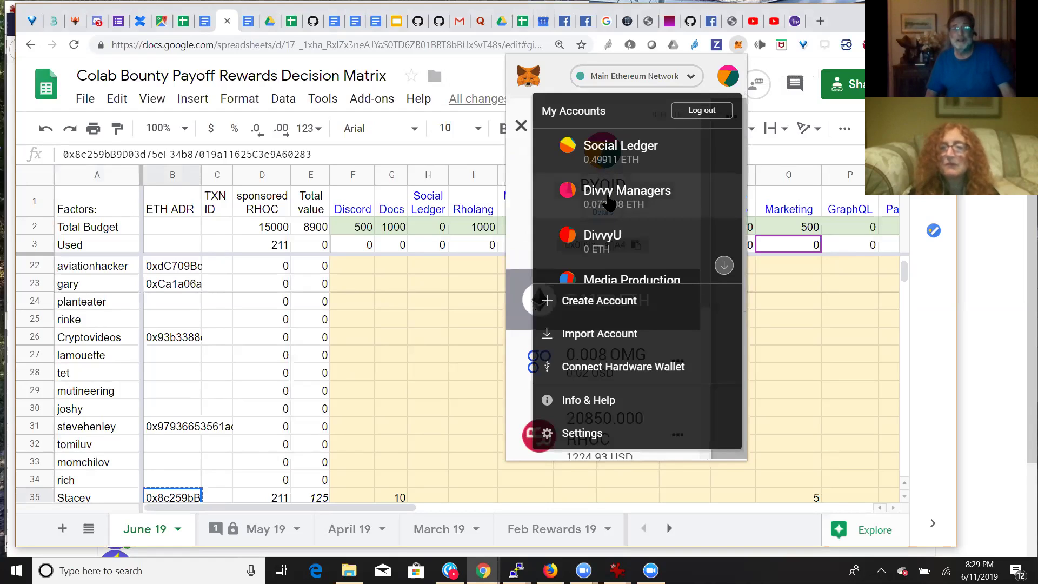
- Switch to the Primary account and review its 11.678 ETH, RHOC, DVY and other token balances
scroll(610, 202, "down", 5)
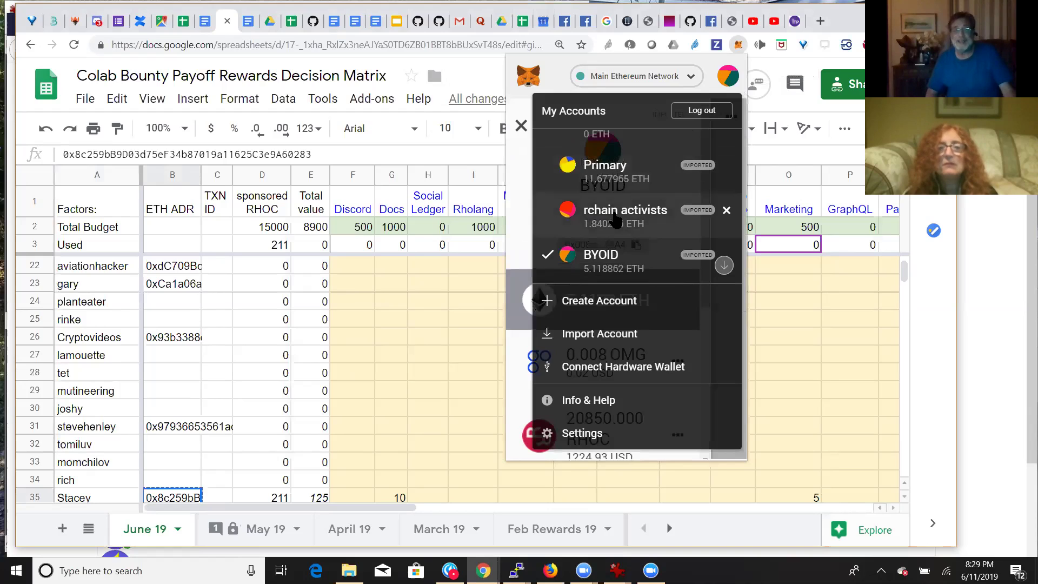
scroll(608, 255, "up", 4)
scroll(608, 251, "down", 3)
left_click(598, 209)
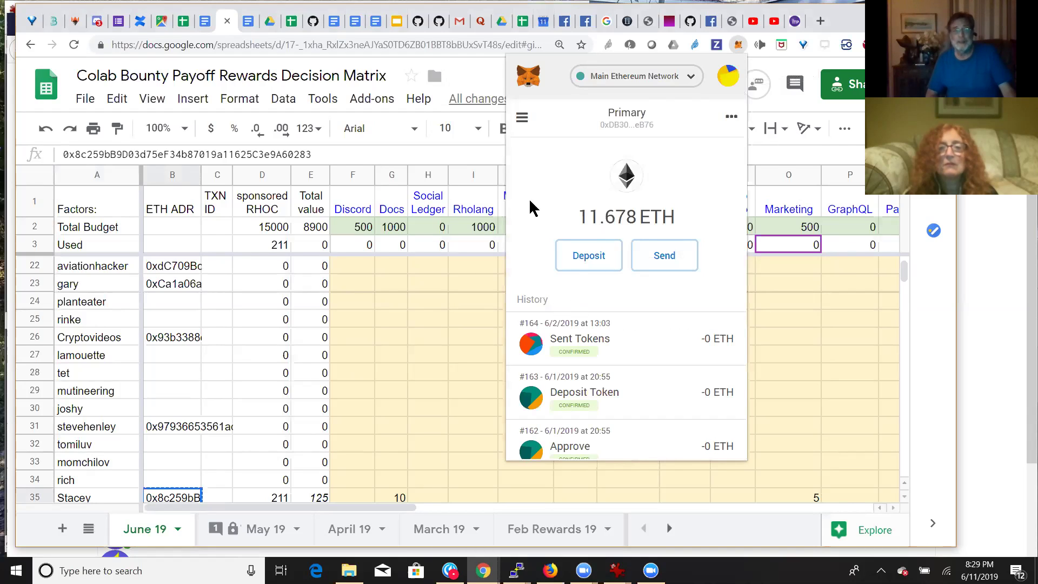
left_click(518, 117)
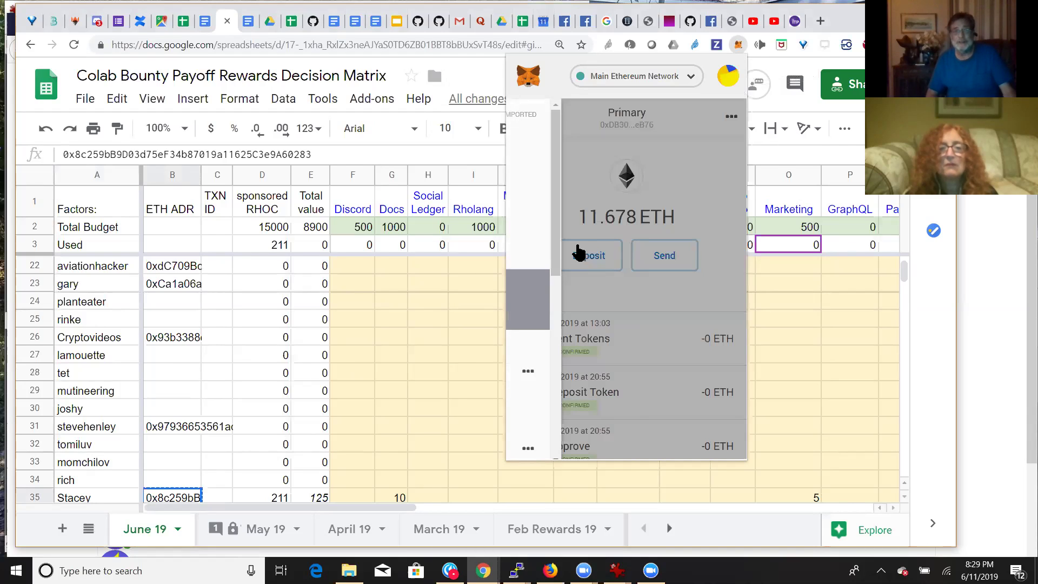
scroll(589, 279, "down", 8)
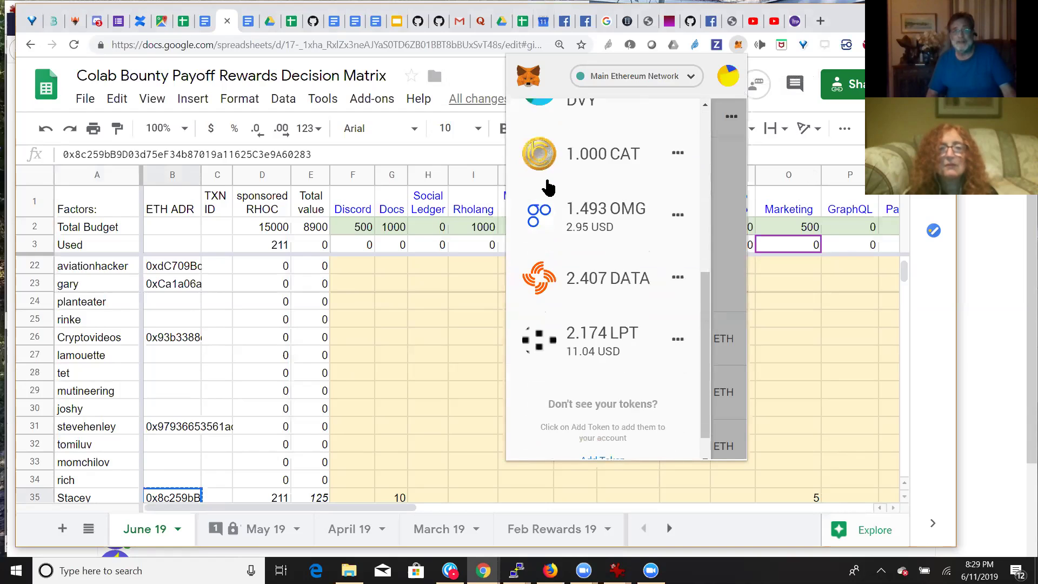
scroll(547, 188, "up", 8)
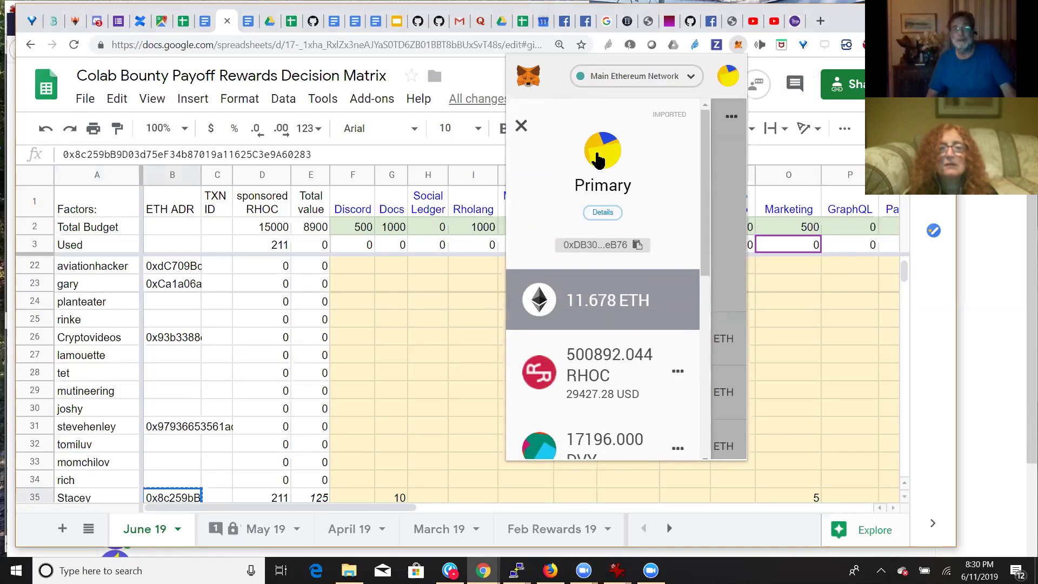
- View the Primary account's full address and QR code, then return to its 11.678 ETH wallet view
left_click(594, 151)
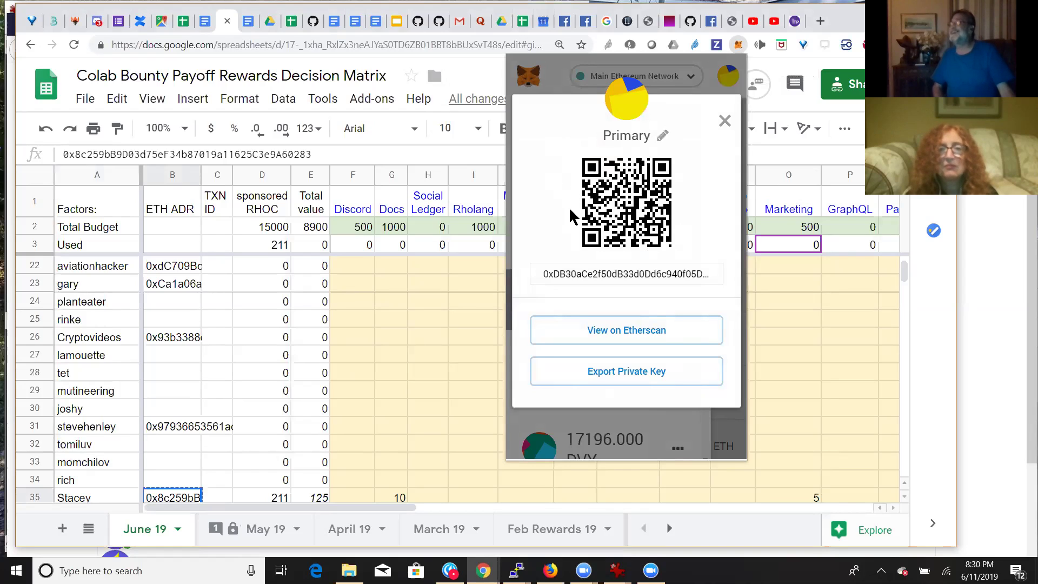
left_click(727, 118)
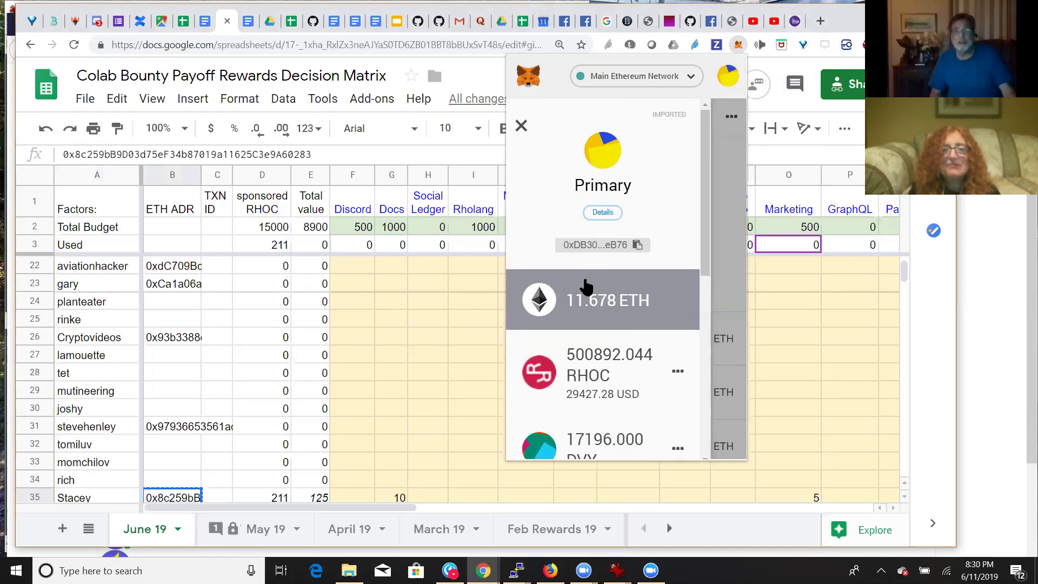
scroll(595, 222, "down", 1)
scroll(587, 227, "up", 1)
scroll(579, 228, "down", 1)
scroll(579, 234, "up", 1)
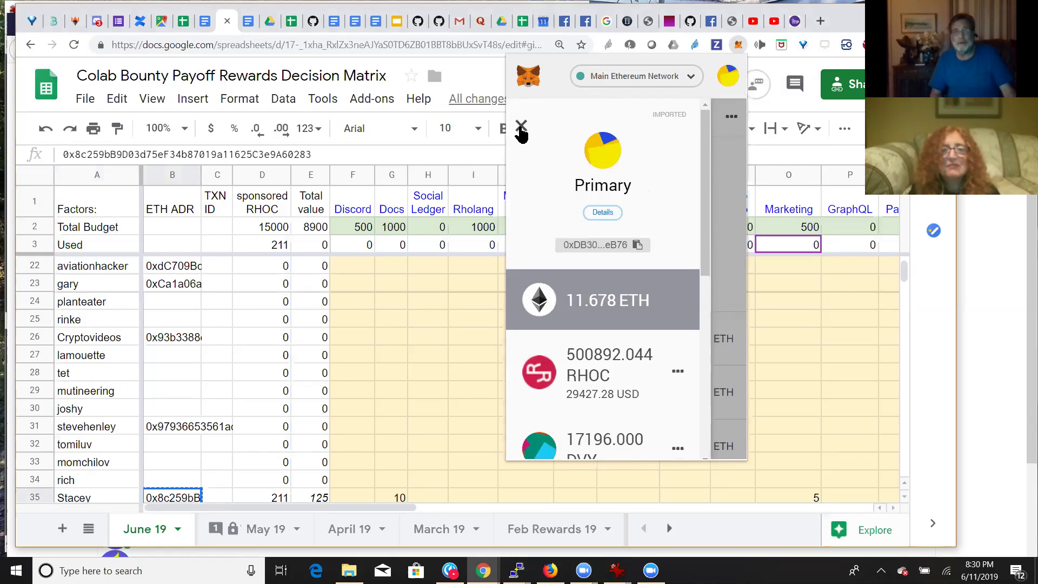
left_click(521, 127)
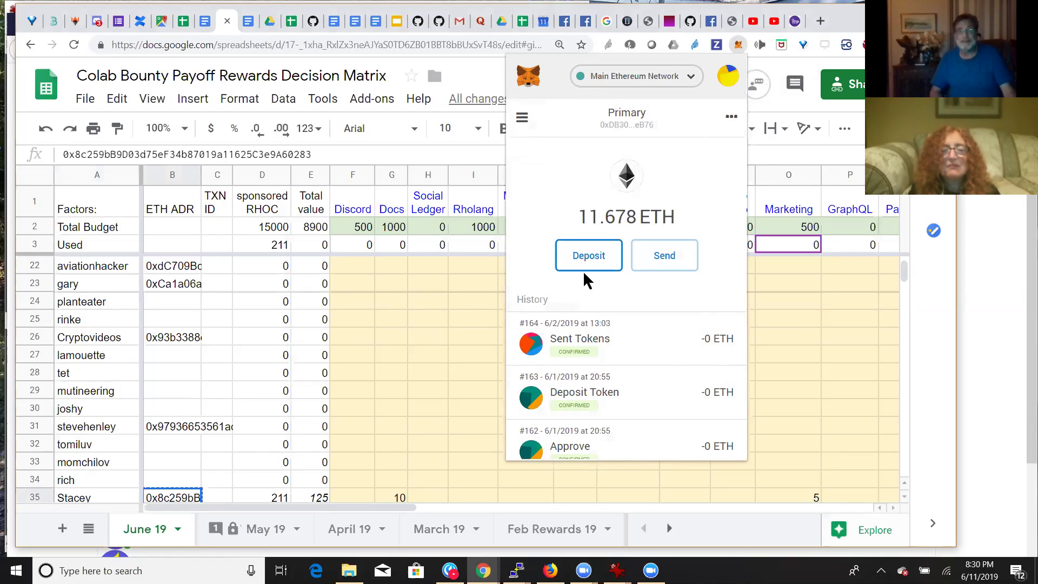
- Stage a 0.1 ETH send from Primary to the pasted new-account address, reaching the confirmation screen
left_click(665, 262)
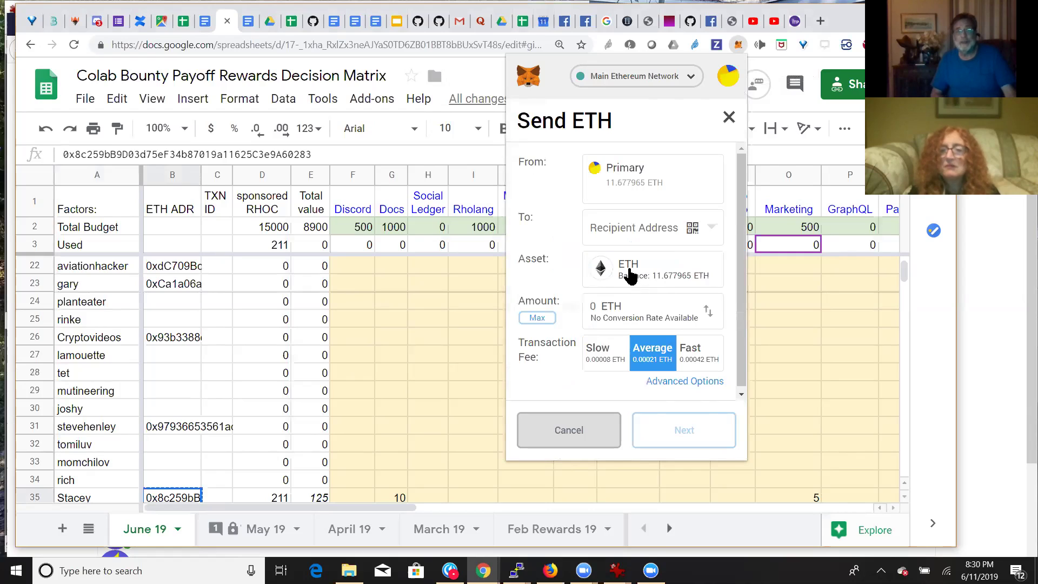
left_click(633, 228)
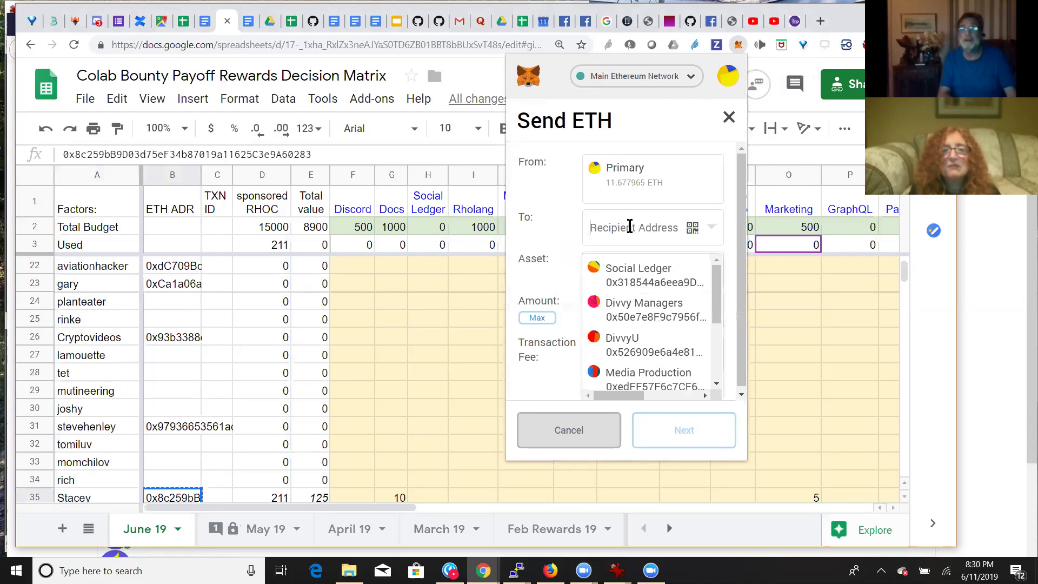
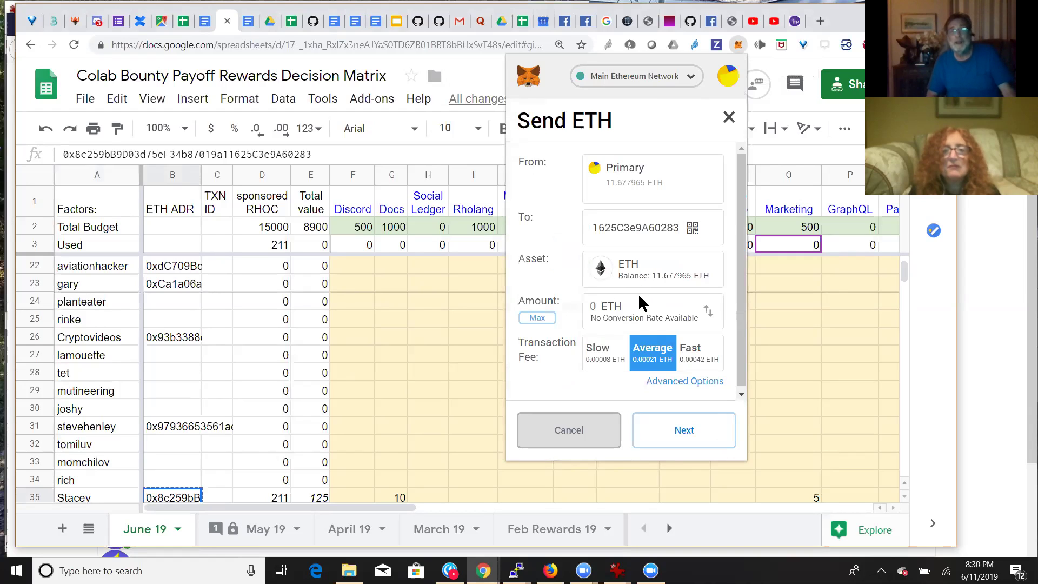
left_click(621, 307)
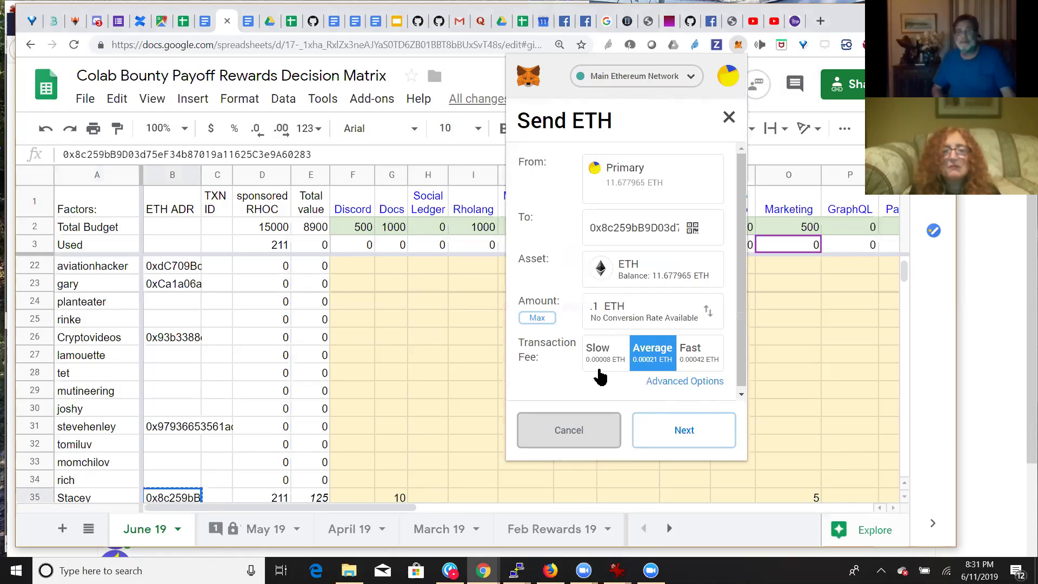
left_click(672, 437)
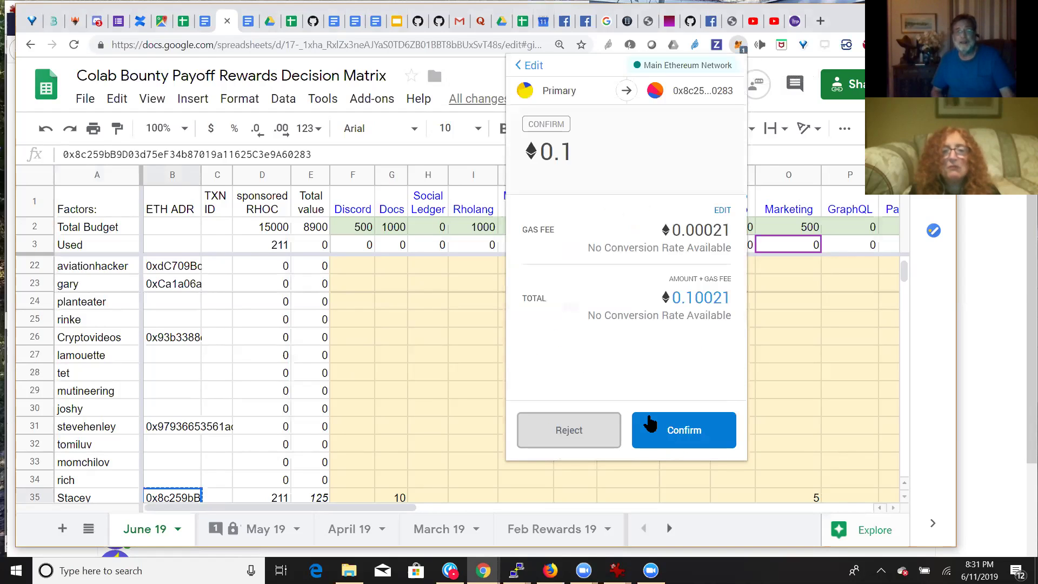
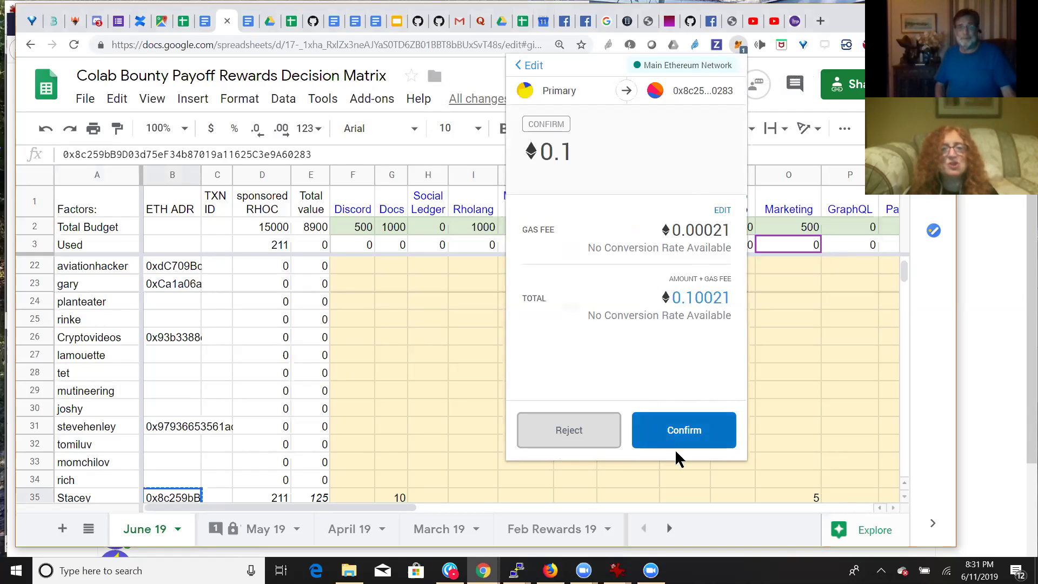
- Confirm the 0.1 ETH transfer and check the pending Sent Ether entry
left_click(680, 432)
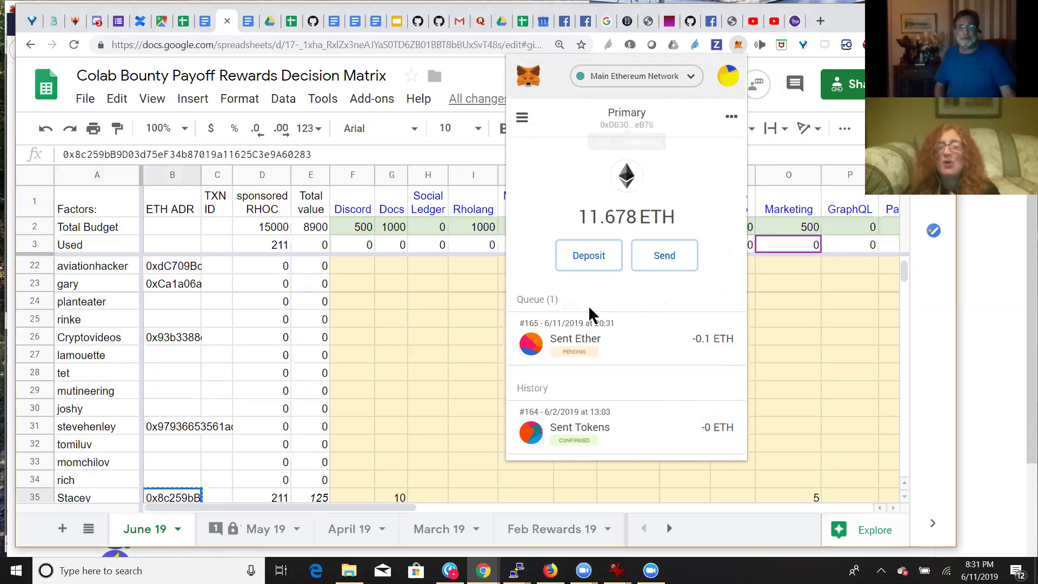
scroll(587, 305, "down", 2)
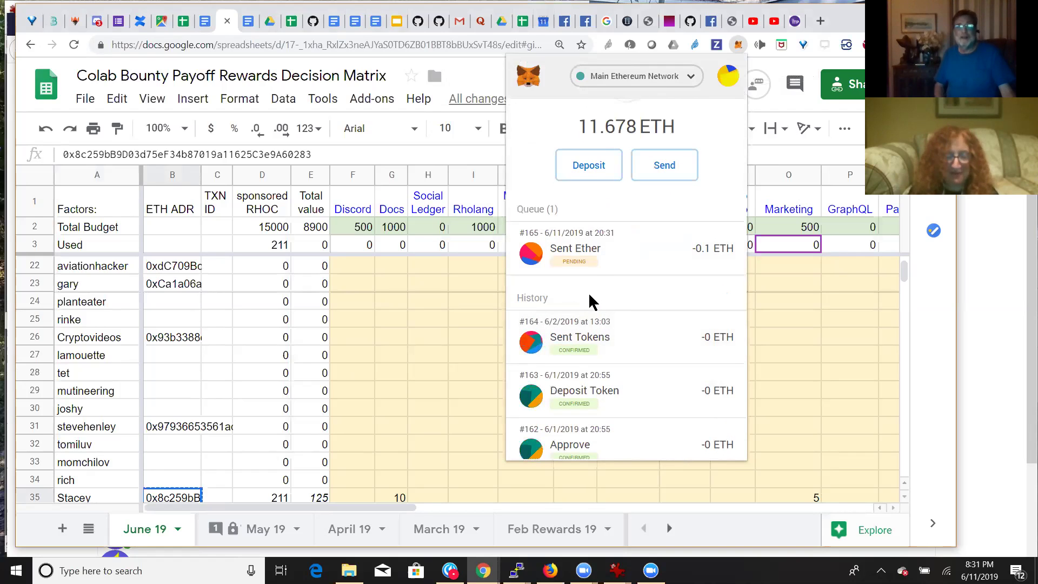
scroll(584, 302, "up", 1)
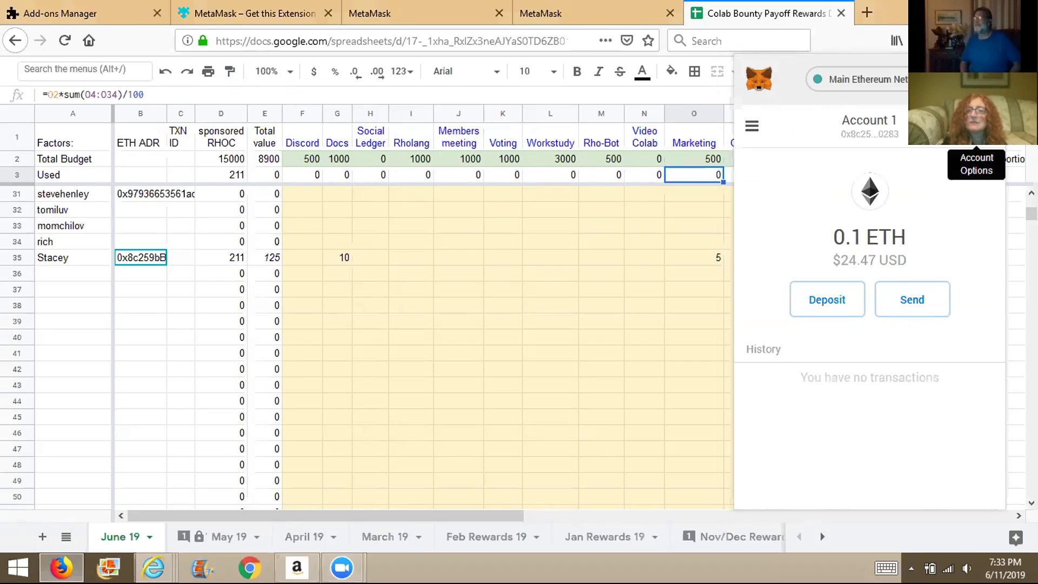
- View the receiving account on Etherscan to see its 0.1 Ether balance and incoming transaction
left_click(977, 126)
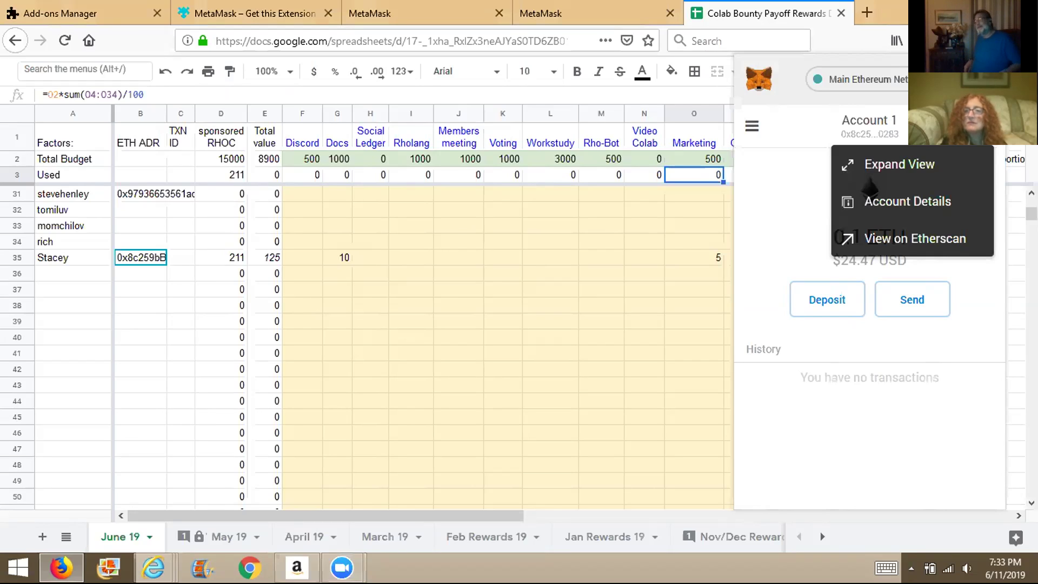
left_click(932, 240)
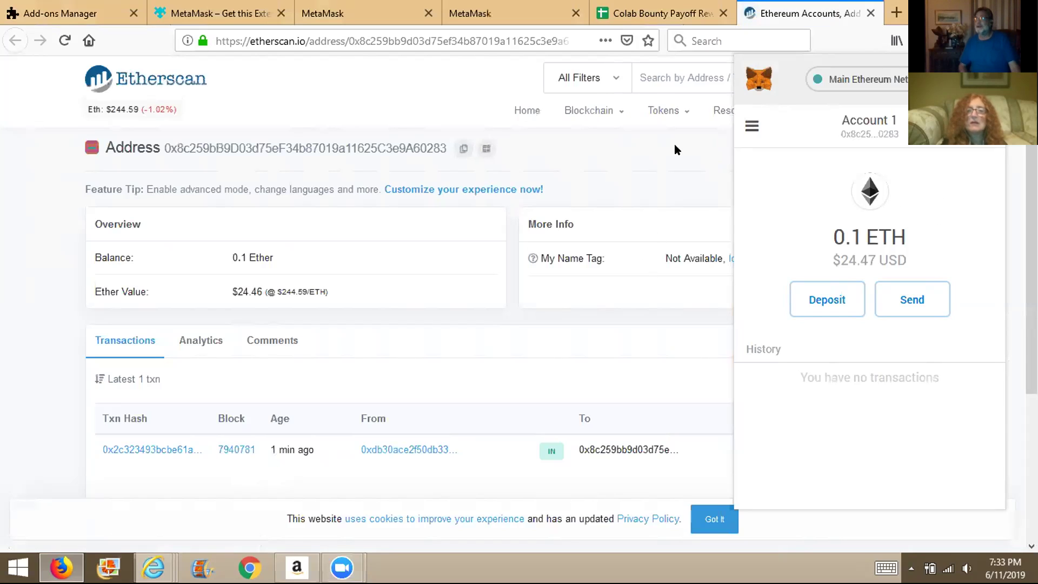
mouse_move(674, 144)
left_click(603, 154)
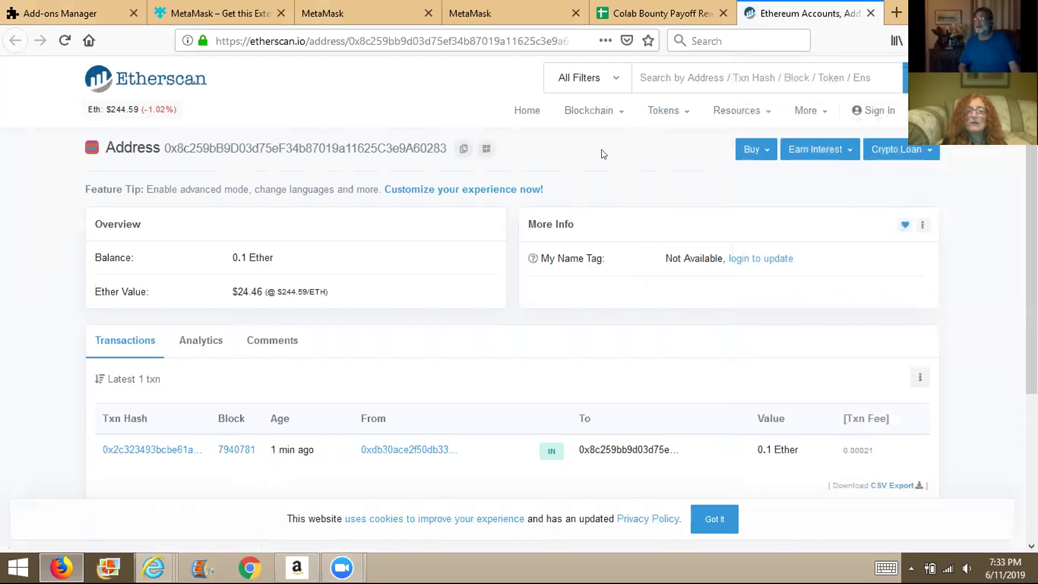
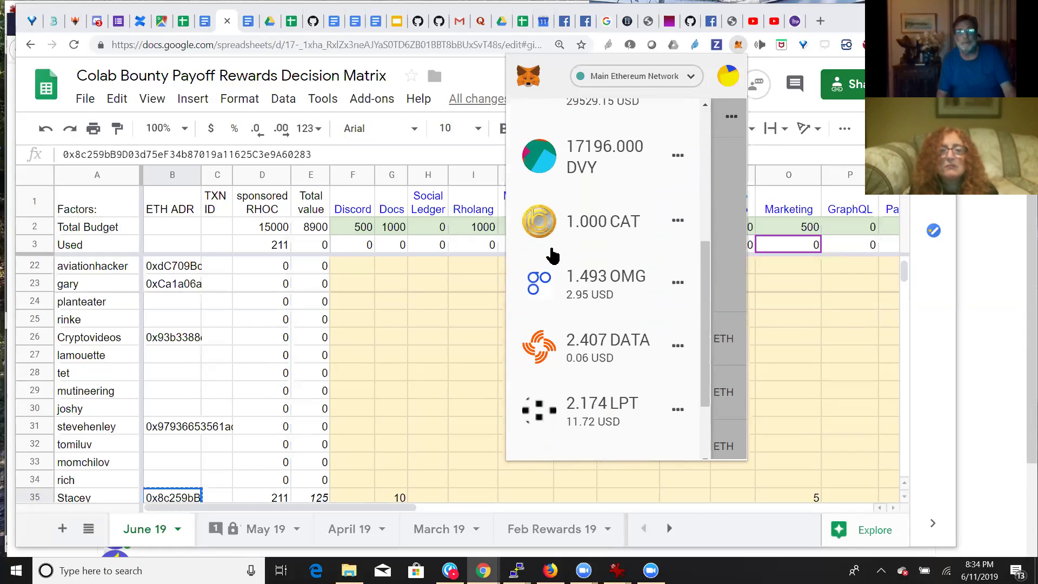
scroll(552, 254, "up", 3)
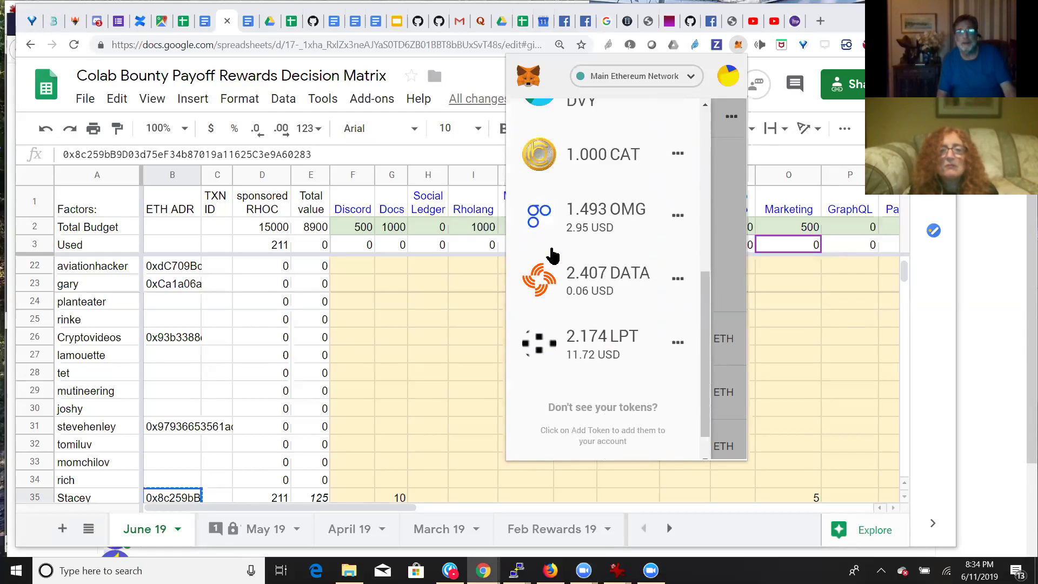
scroll(551, 254, "down", 3)
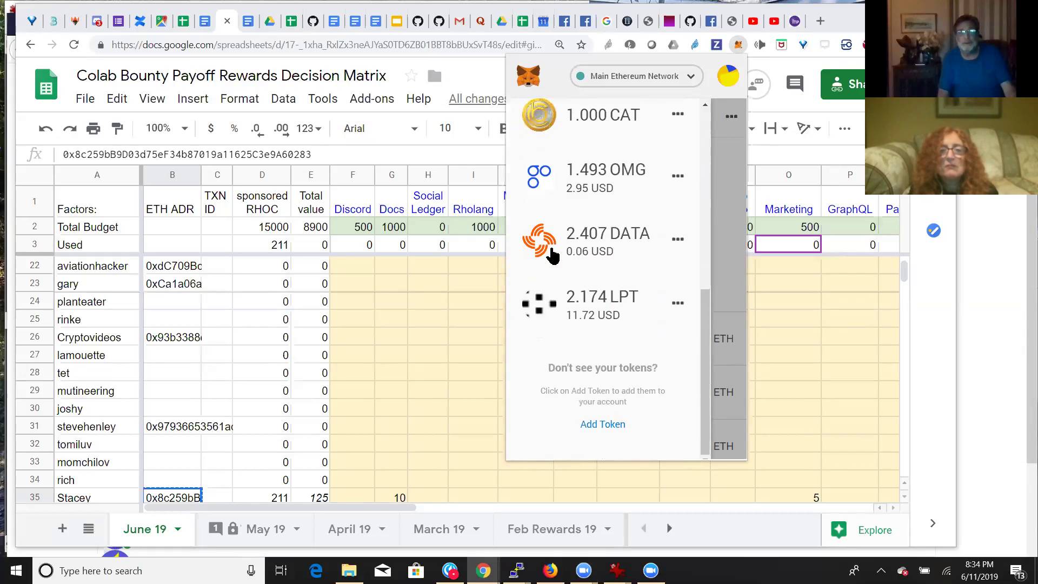
scroll(552, 254, "up", 3)
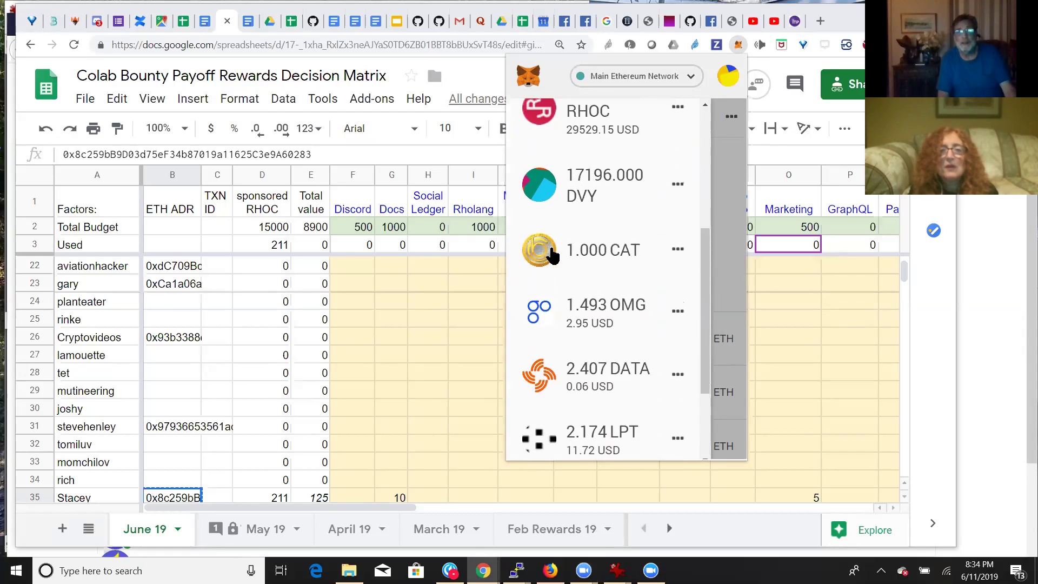
scroll(551, 254, "up", 3)
scroll(552, 254, "down", 3)
scroll(552, 254, "down", 2)
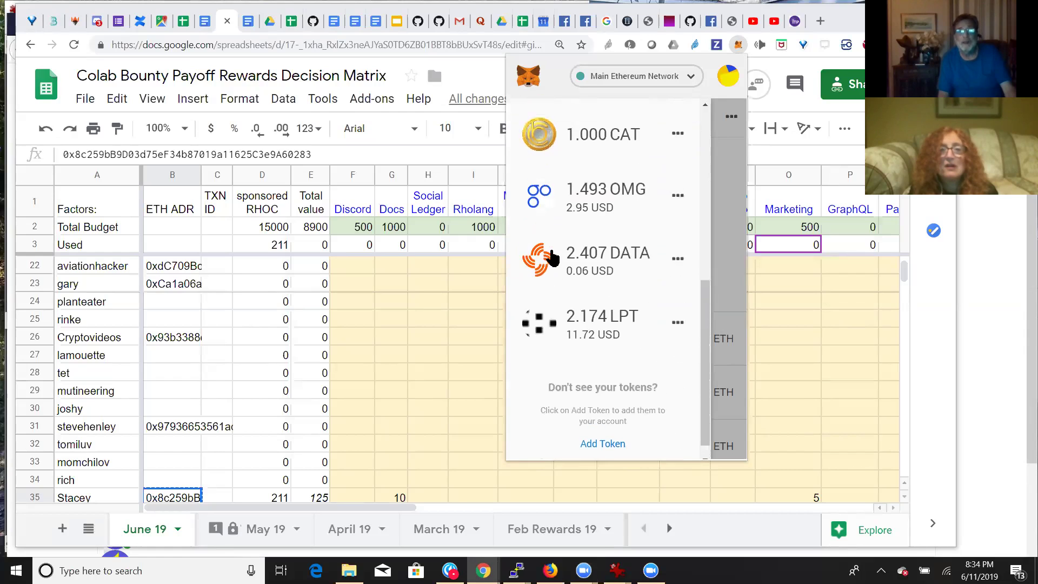
scroll(552, 259, "up", 2)
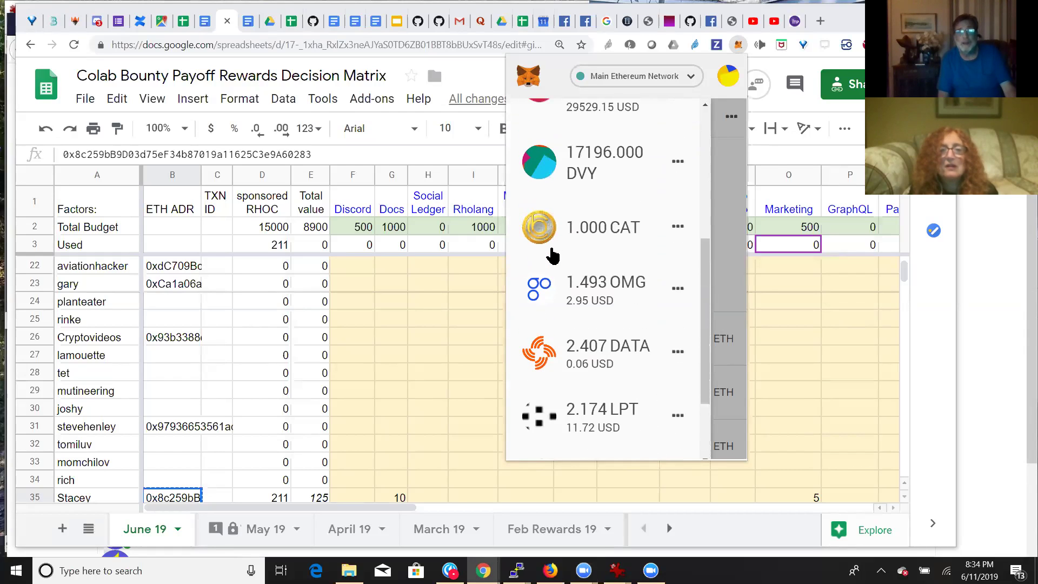
scroll(552, 257, "up", 3)
scroll(551, 253, "down", 5)
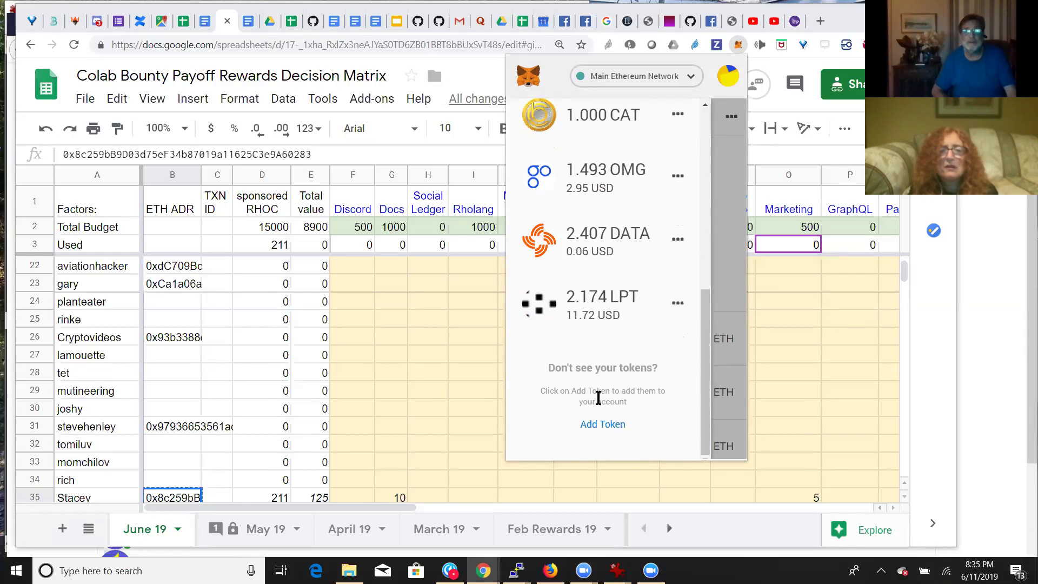
- Search MetaMask's Add Token list for 'jwt', then abandon it and return to sheet cell B35
left_click(602, 423)
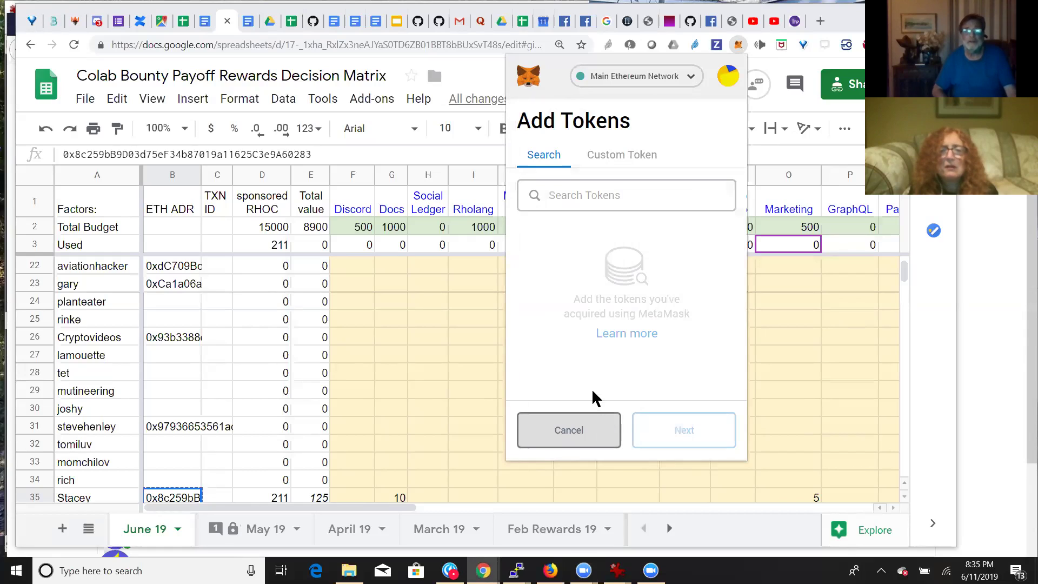
left_click(570, 196)
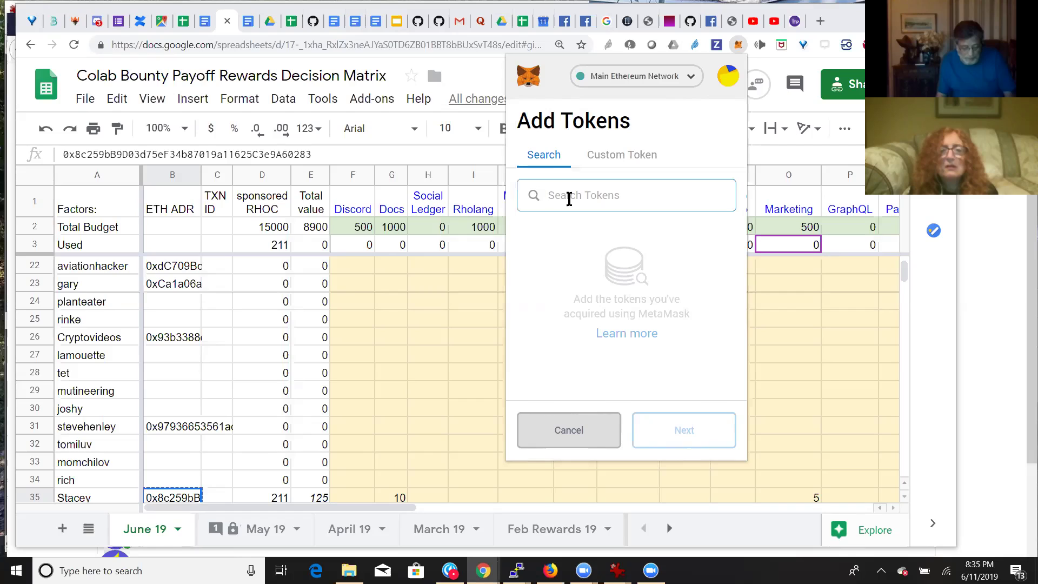
type("jwt")
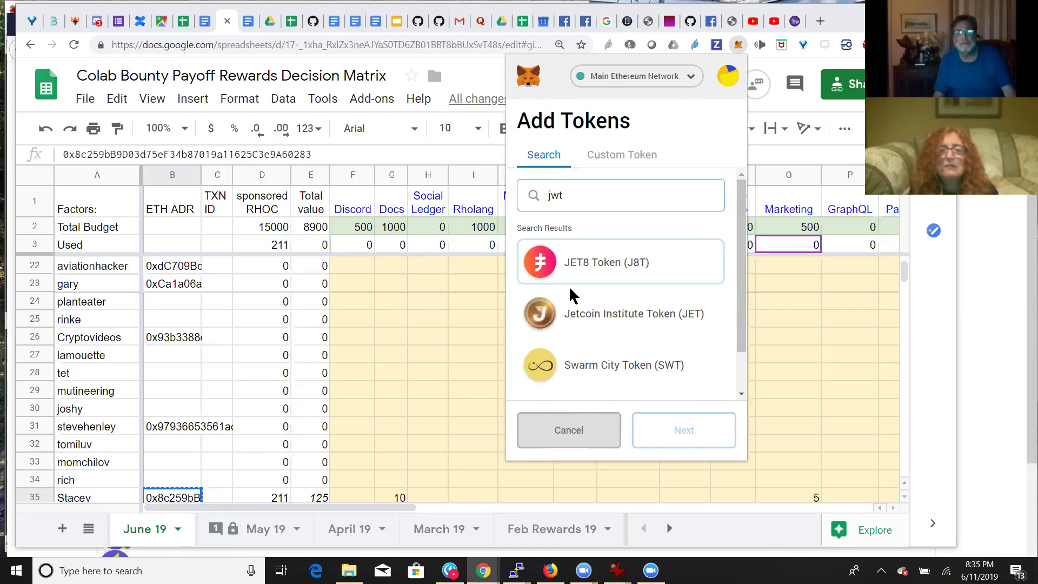
scroll(568, 286, "down", 1)
scroll(570, 286, "up", 1)
left_click_drag(571, 196, 547, 196)
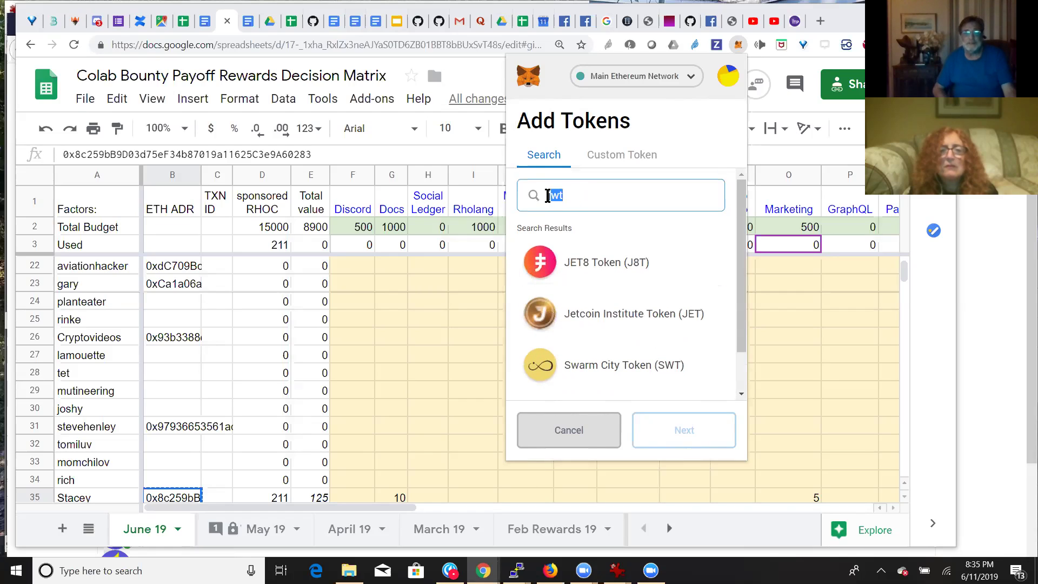
left_click(787, 153)
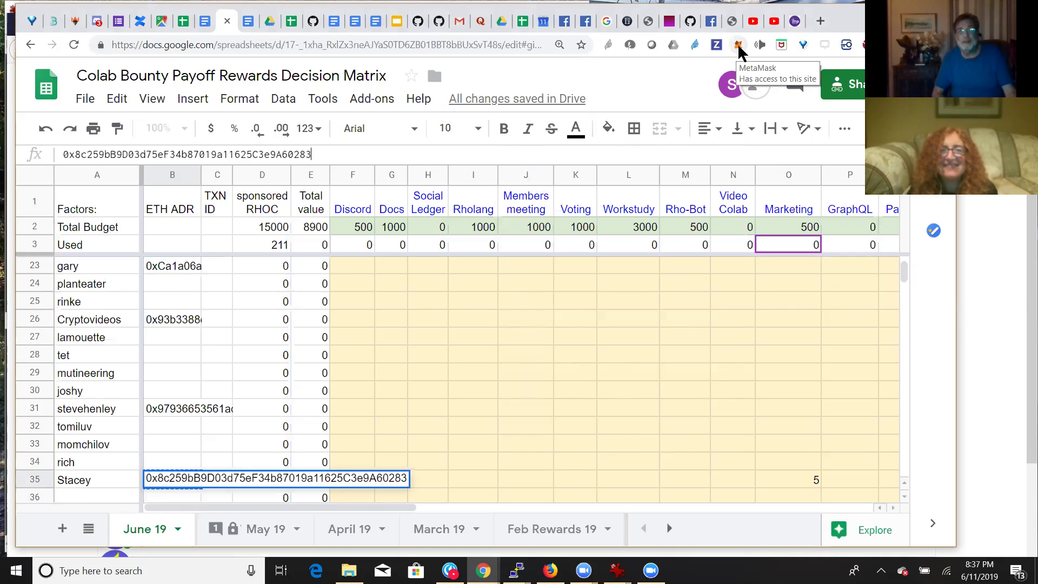
- Open MetaMask's RHOC token page showing the 500892.044 RHOC balance and transaction history
left_click(757, 84)
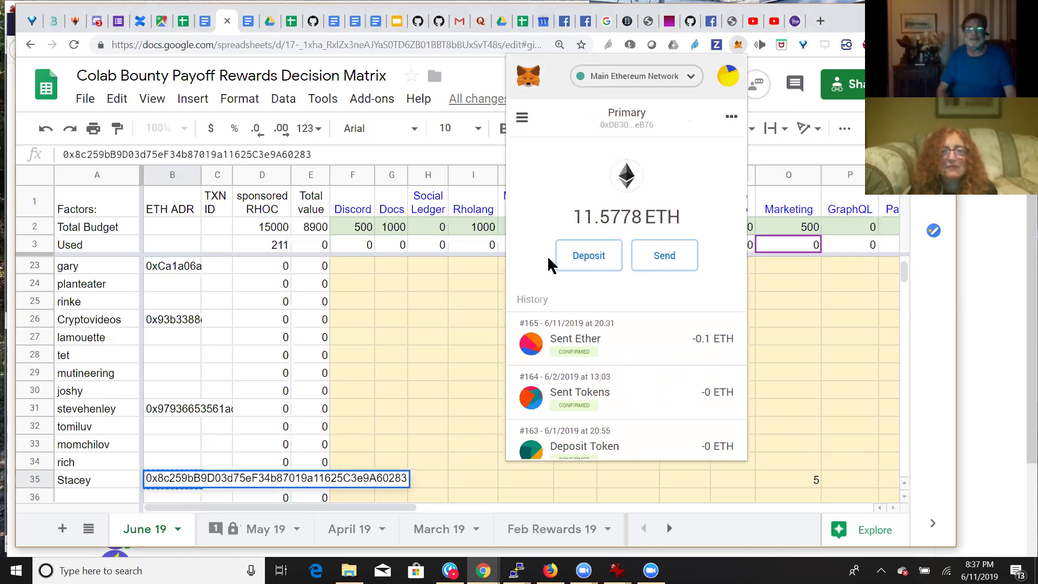
left_click(521, 122)
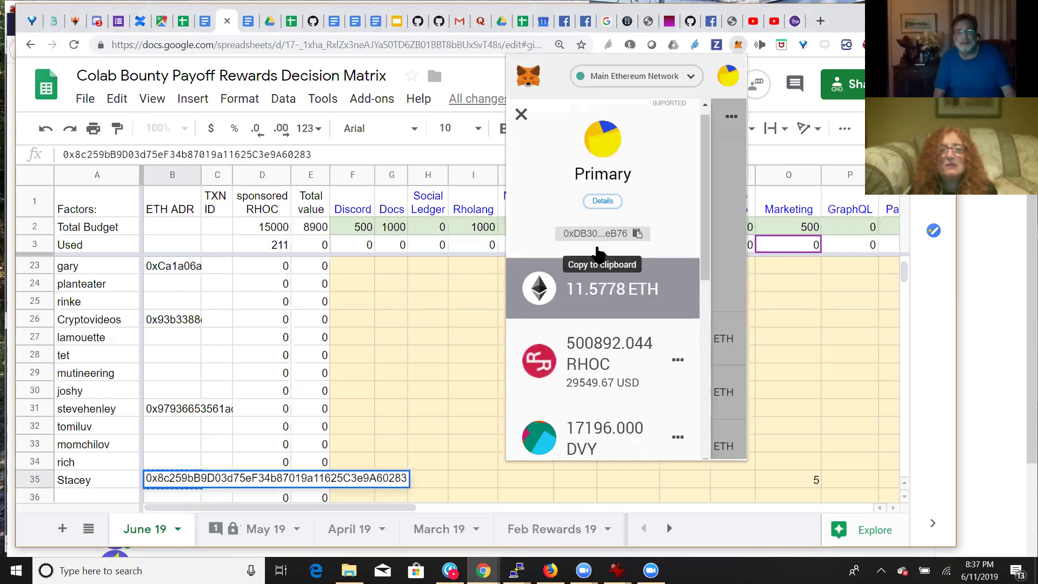
scroll(594, 252, "down", 1)
left_click(591, 260)
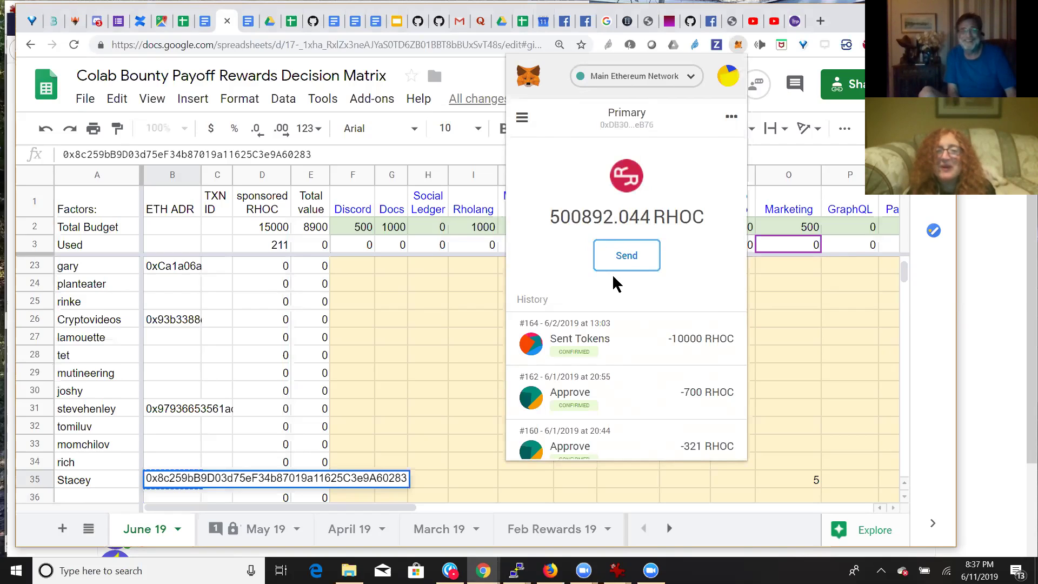
scroll(570, 271, "down", 2)
scroll(607, 261, "up", 2)
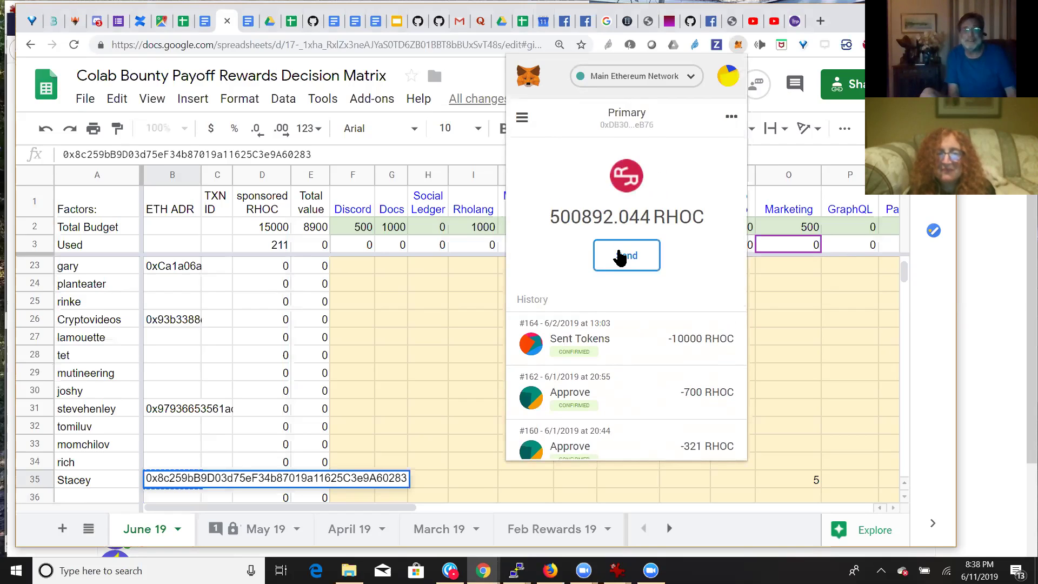
- Set up a 100 RHOC send to the pasted ETH address and review the 0.000542 gas fee
left_click(619, 257)
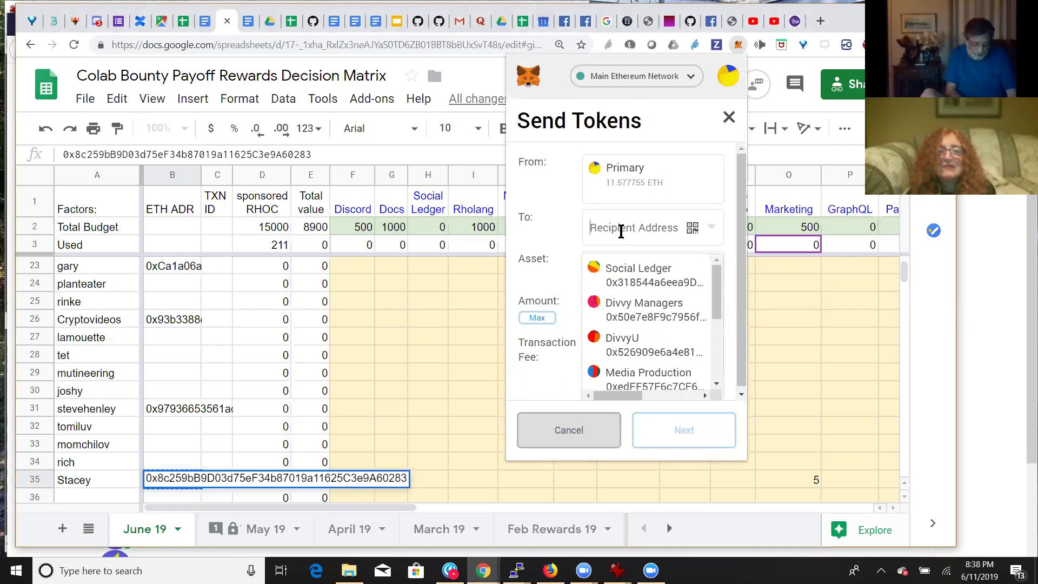
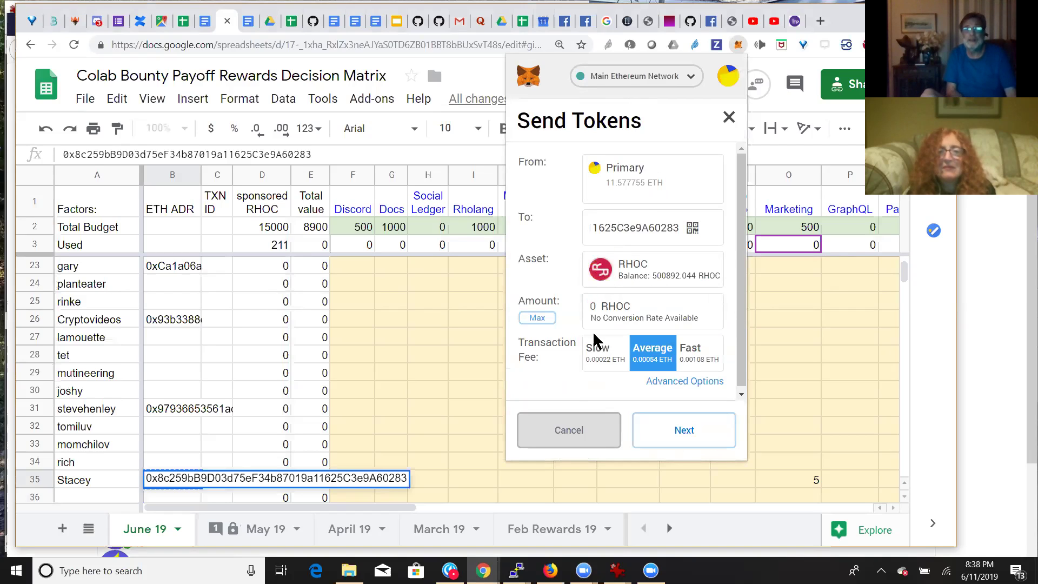
left_click(596, 306)
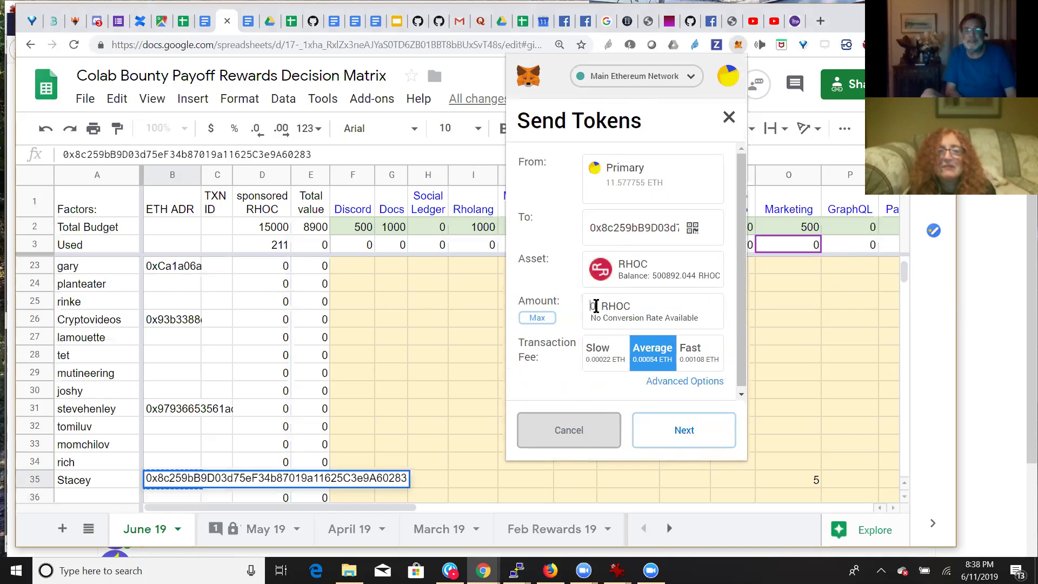
type("100")
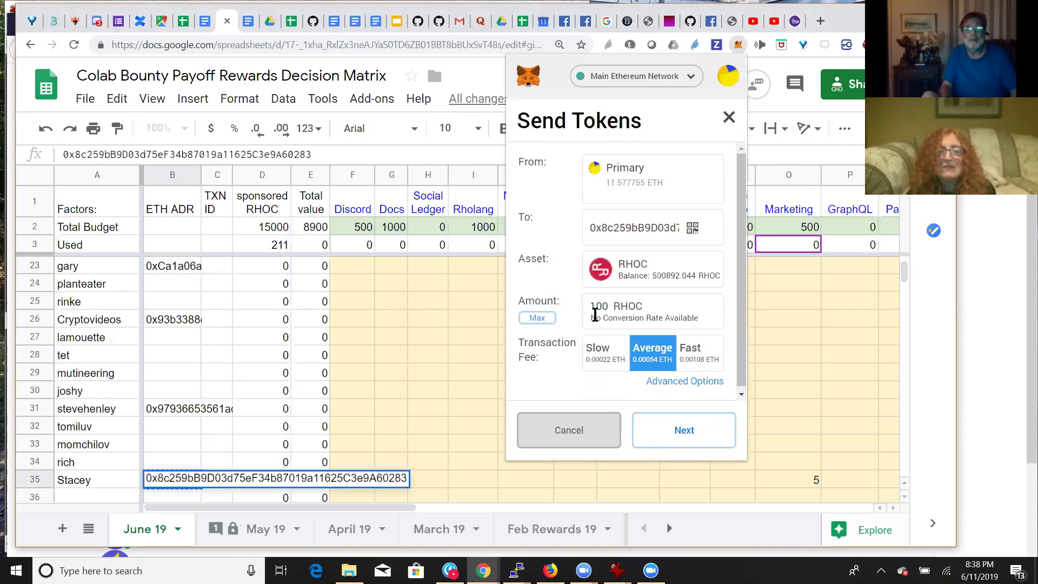
left_click(676, 438)
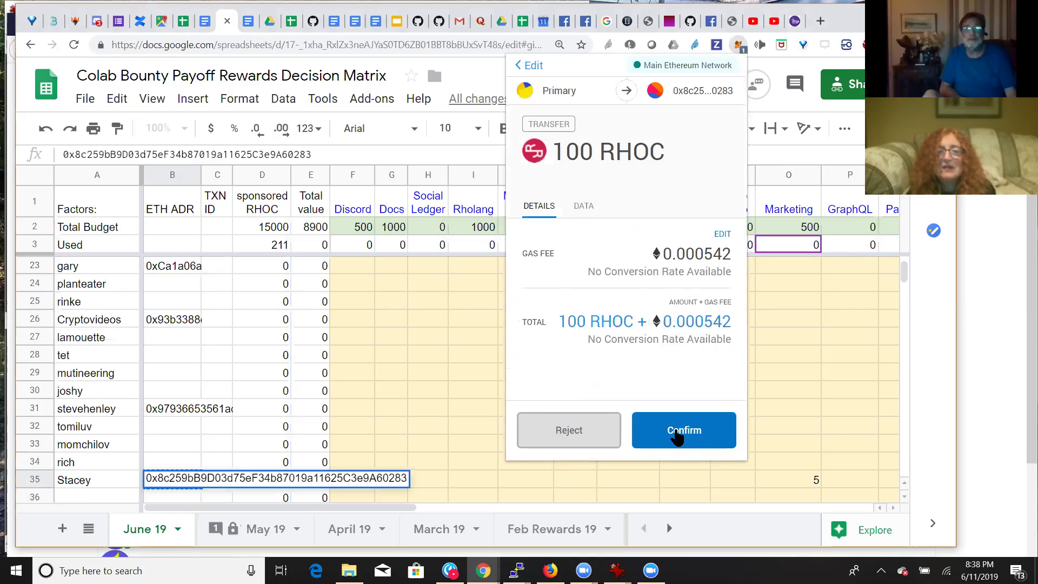
- Confirm the 100 RHOC transfer, leaving 500792.044 RHOC, and close the wallet
left_click(675, 427)
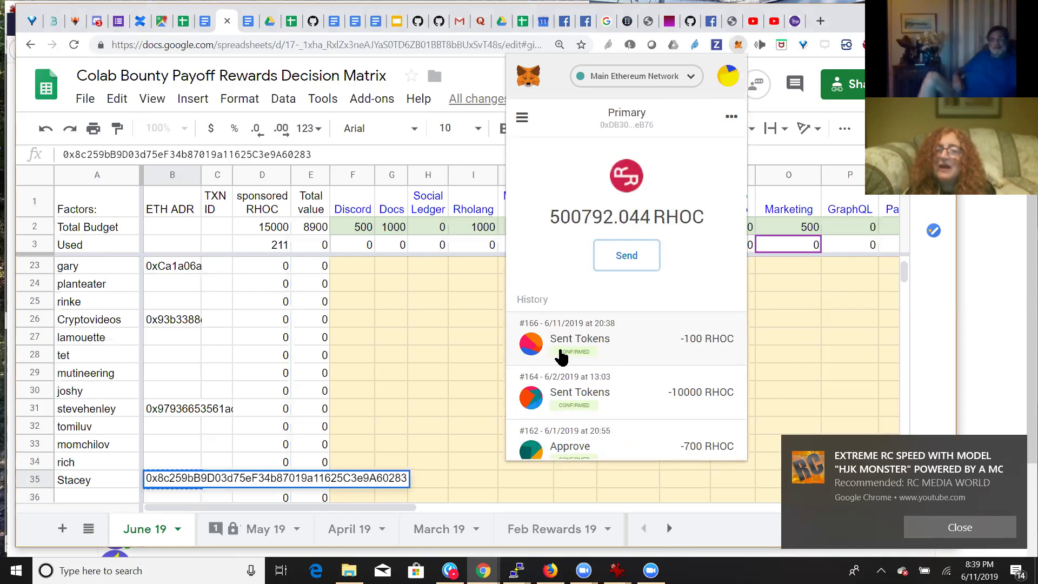
left_click(862, 152)
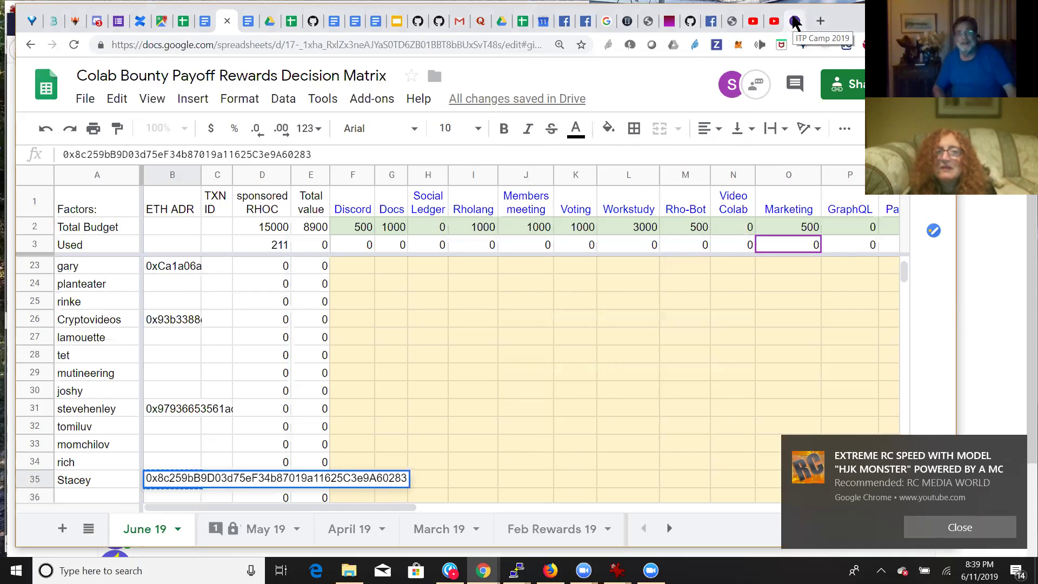
- Search Google for 'rhoc pric' in a new tab to see RChain's current price
left_click(794, 22)
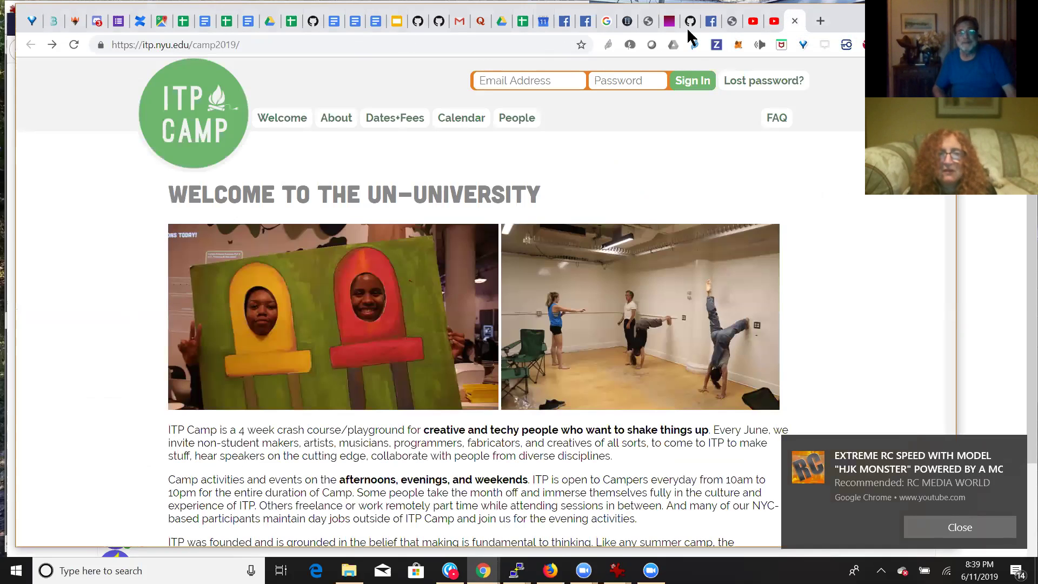
left_click(820, 21)
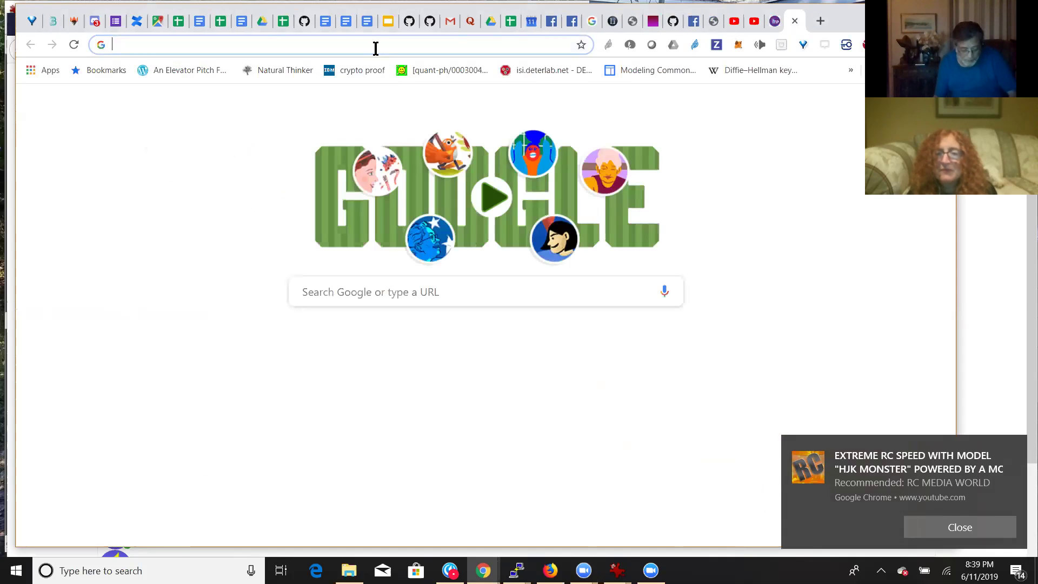
type("rhoc")
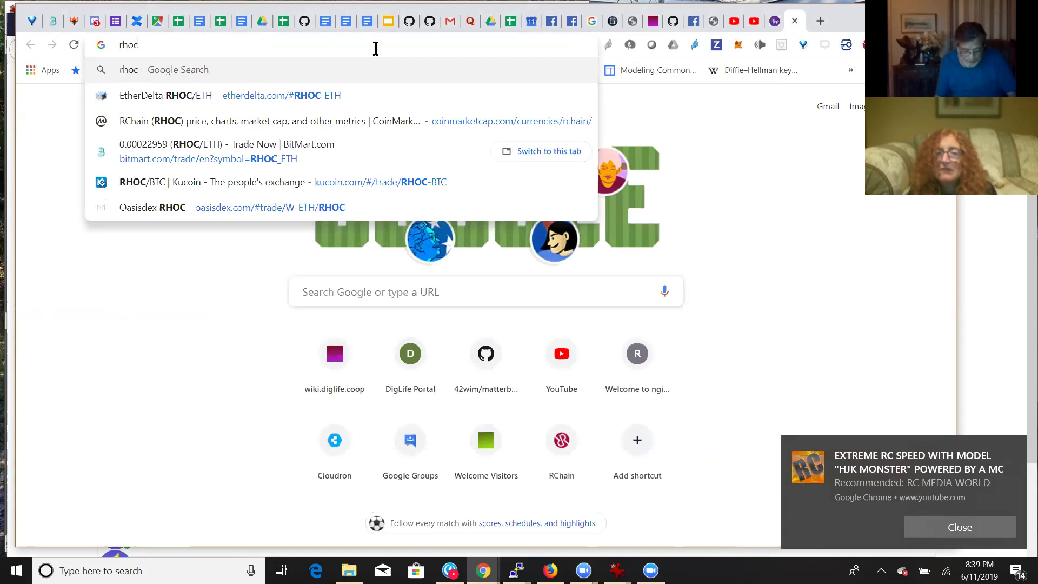
type(" pr")
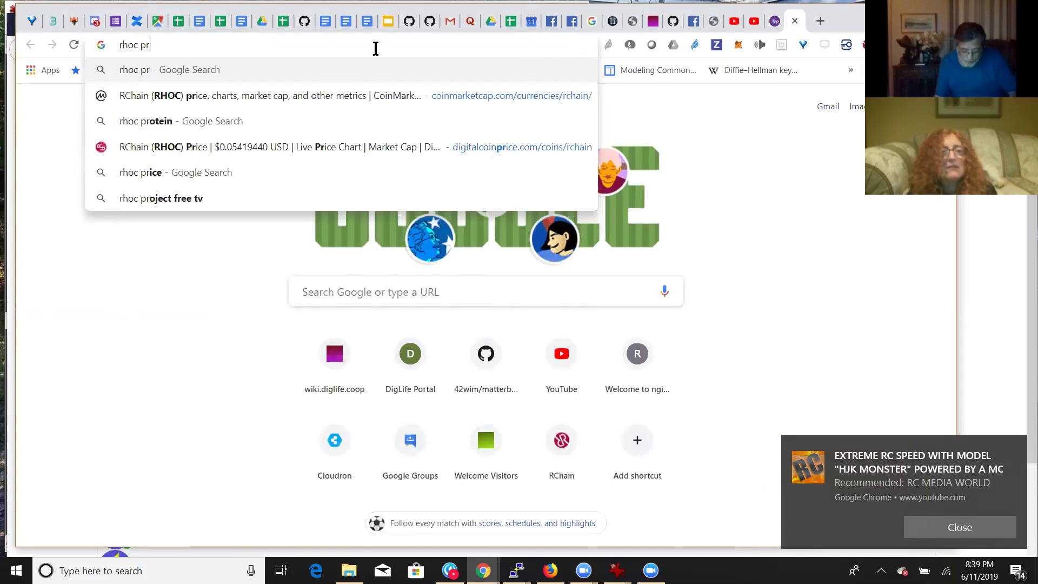
type("ic")
key("Return")
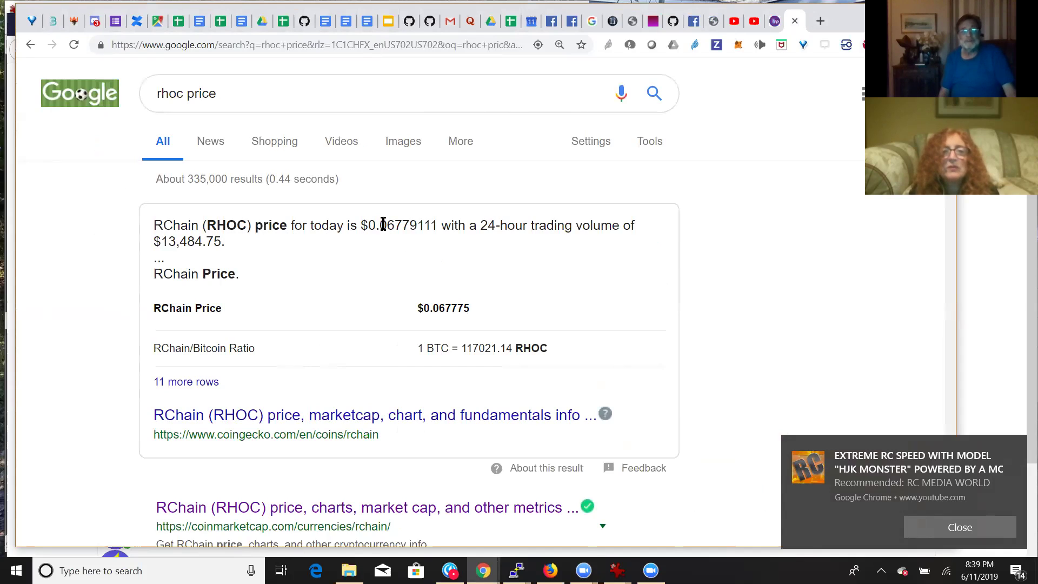
left_click_drag(387, 226, 403, 225)
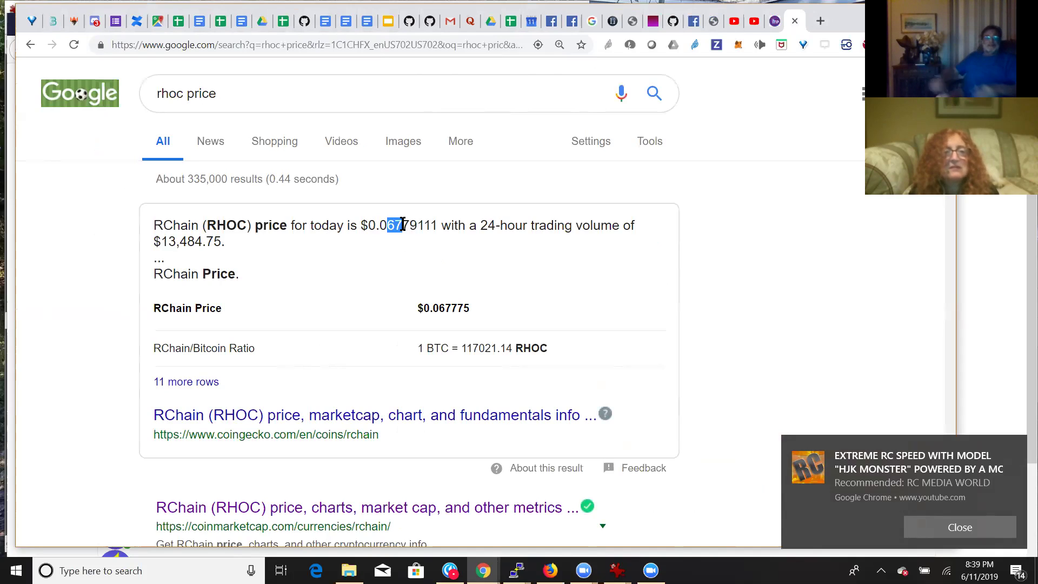
left_click(383, 226)
left_click_drag(383, 226, 410, 225)
left_click(387, 226)
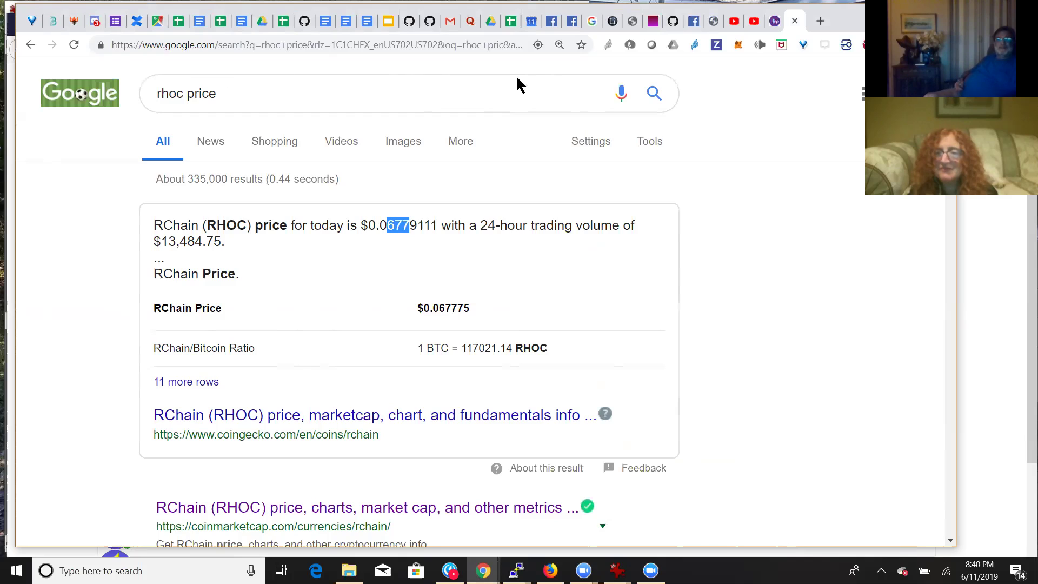
- Switch back to the Colab Bounty Payoff Rewards Decision Matrix spreadsheet tab
left_click(219, 25)
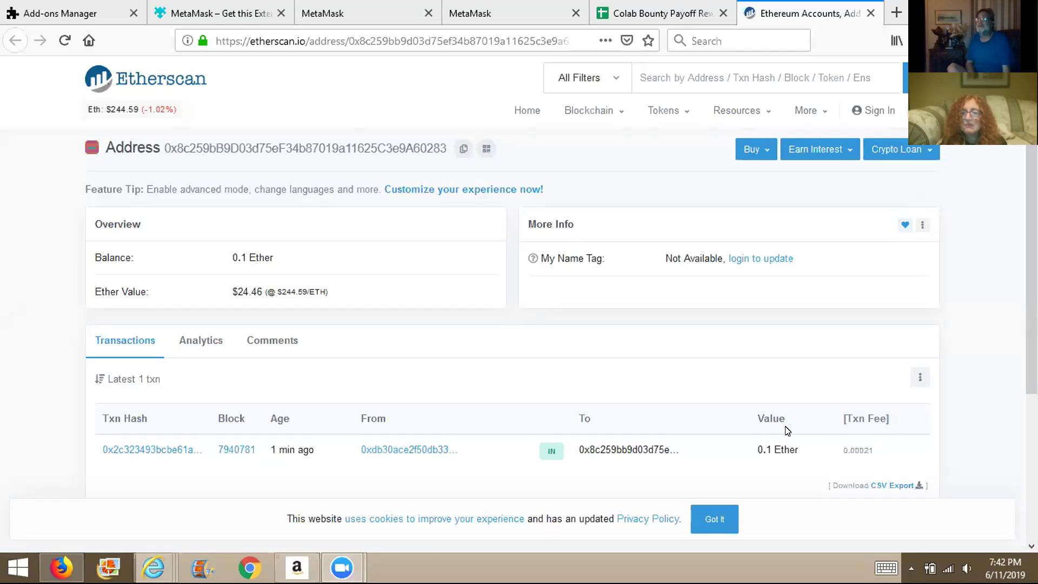
- Dismiss the Windows charms bar and reload the recipient's Etherscan address page
key("super+c")
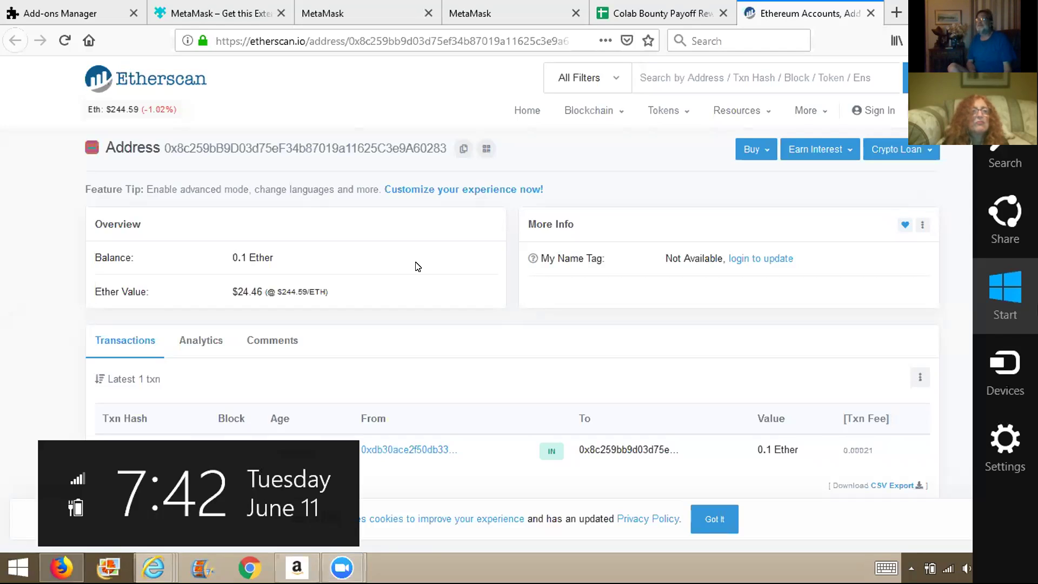
left_click(63, 41)
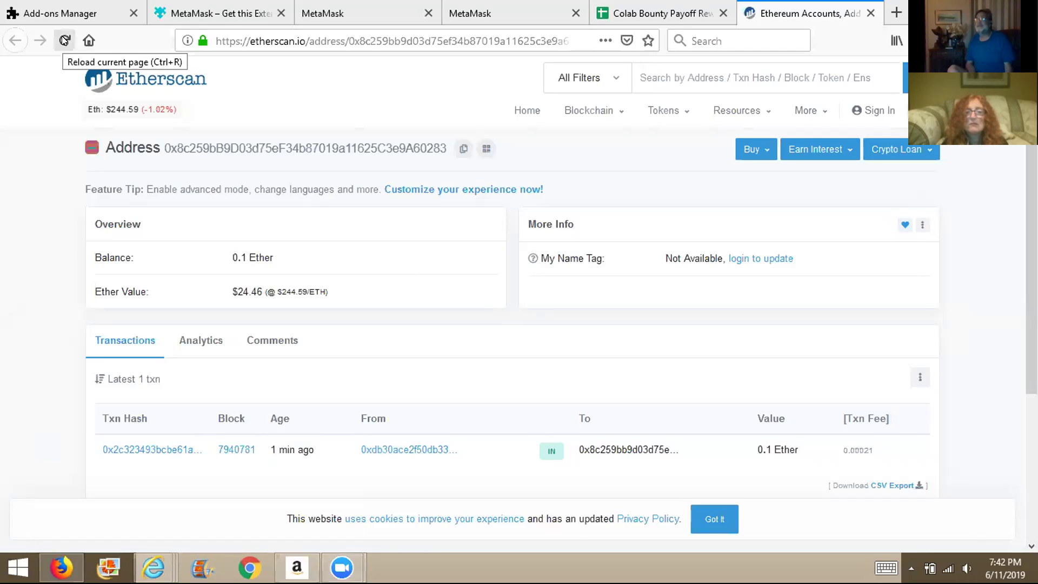
left_click(64, 40)
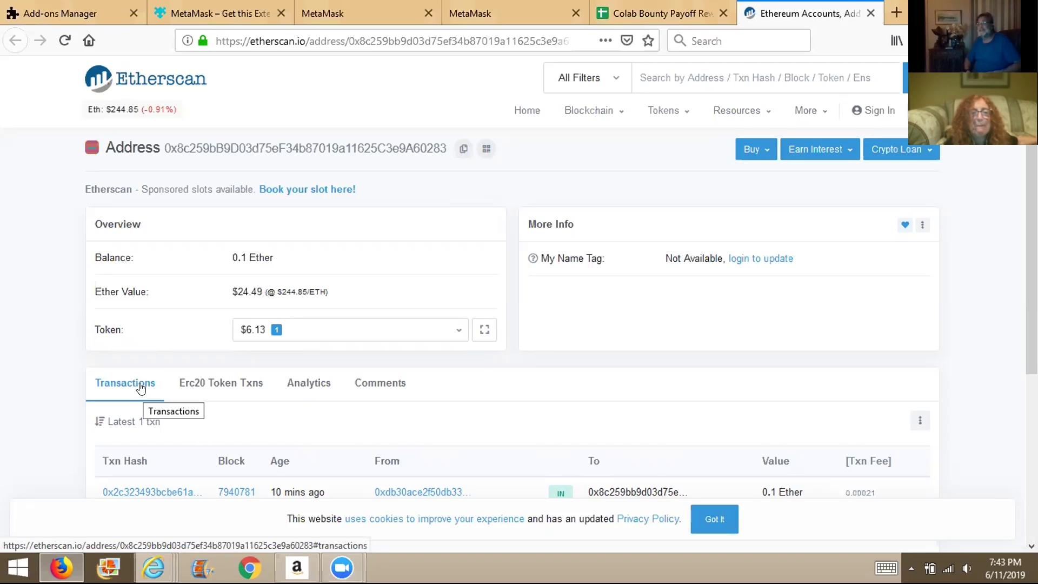
- Show the address's ERC-20 transfers with the incoming 100 RHOC, dismissing the cookie notice, then bring up MetaMask
left_click(225, 385)
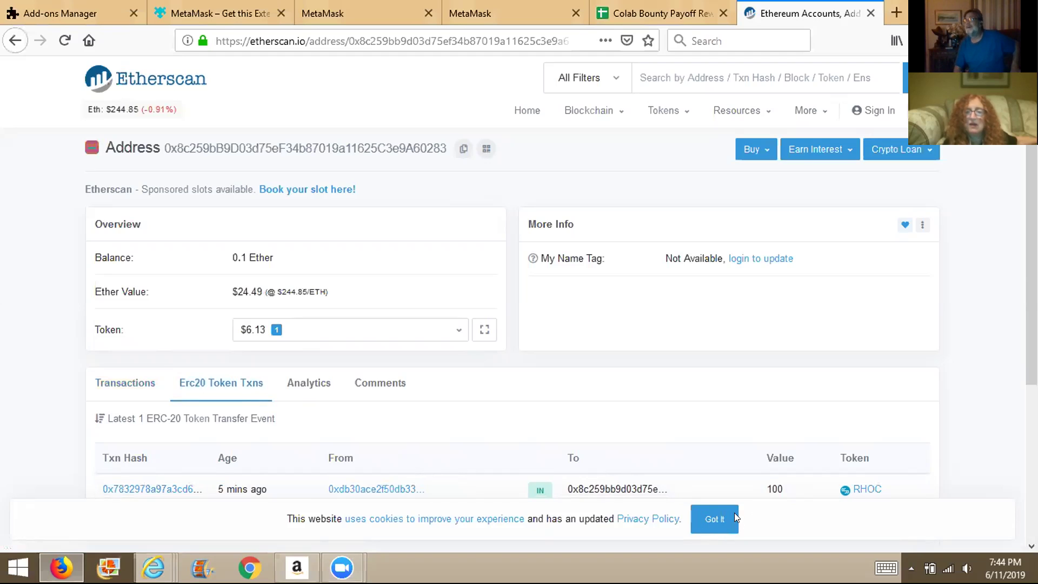
left_click(717, 525)
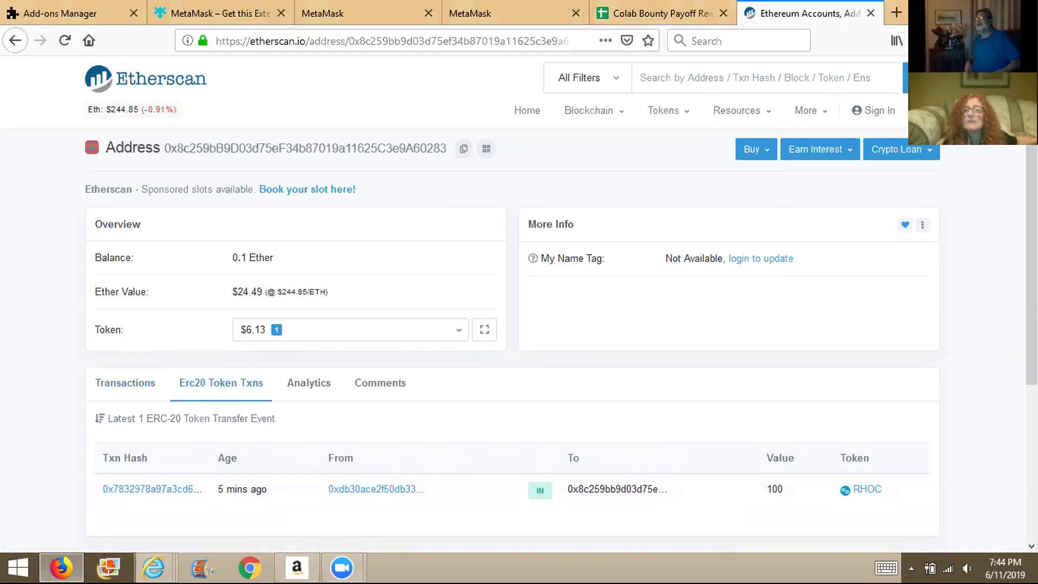
key("alt+shift+m")
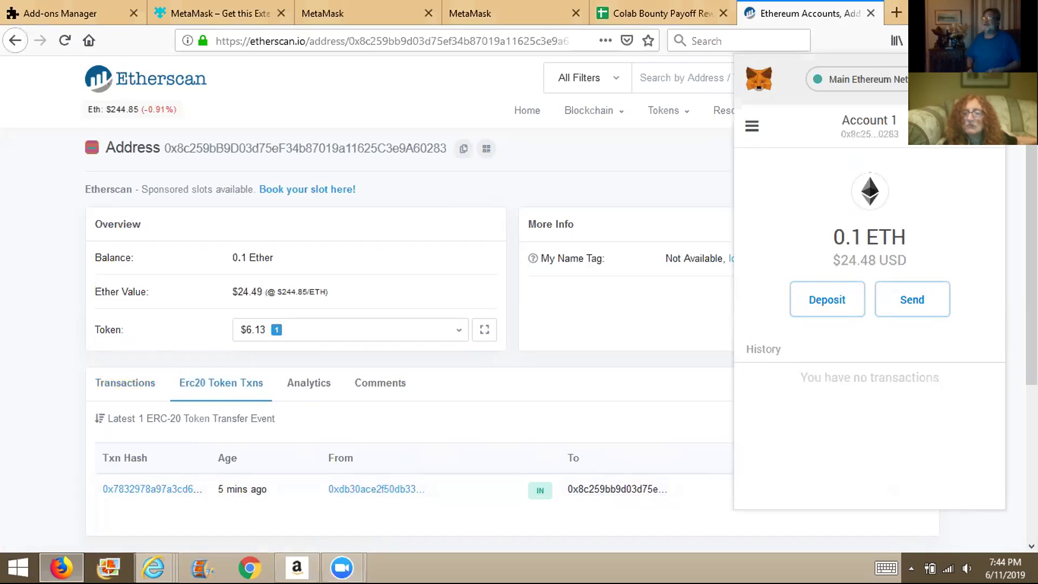
- Open the recipient account's RHOC page showing 100.000 RHOC and start the Send Tokens form
left_click(797, 8)
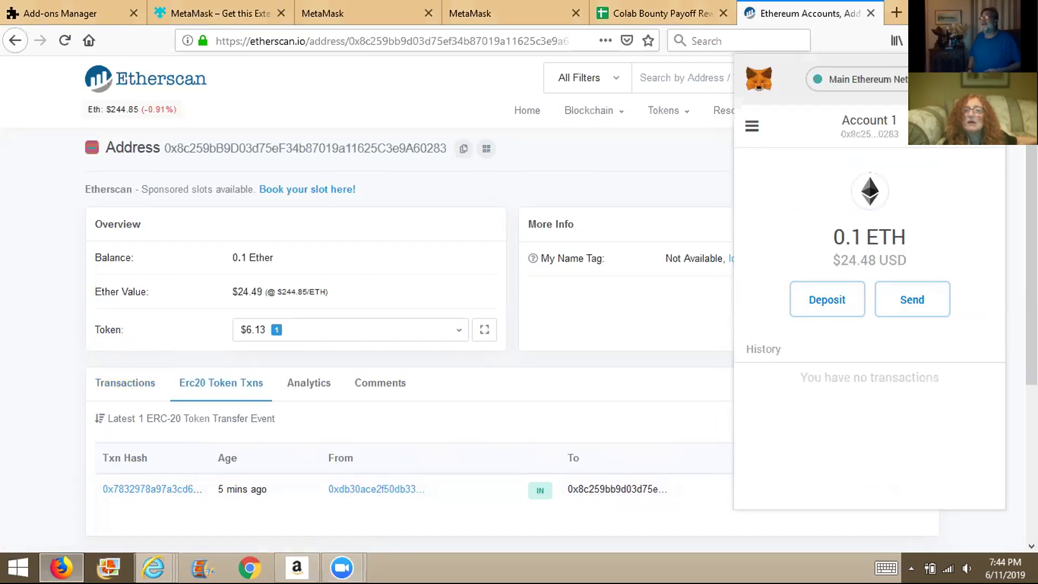
left_click(750, 128)
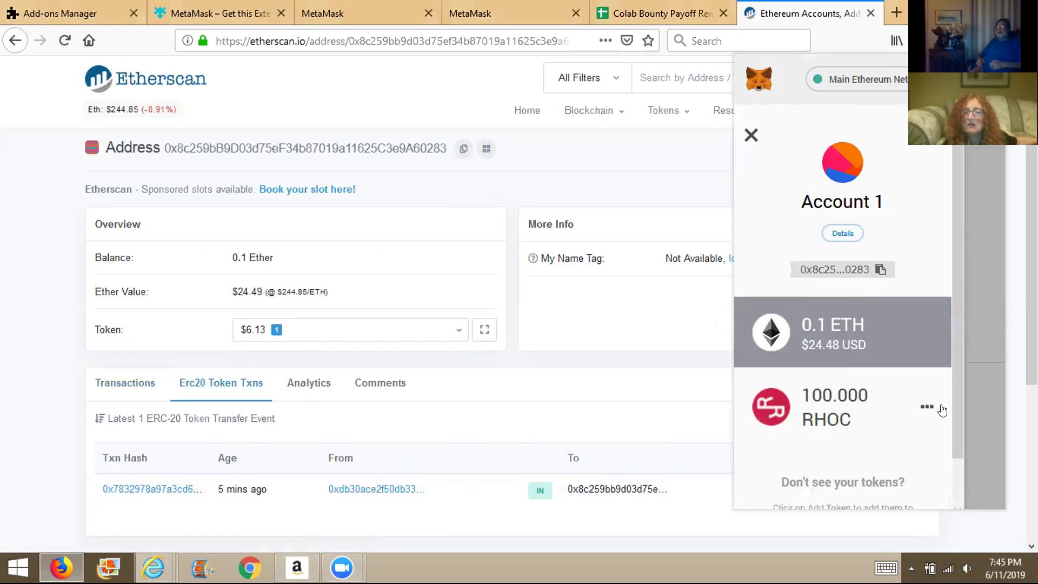
left_click(808, 420)
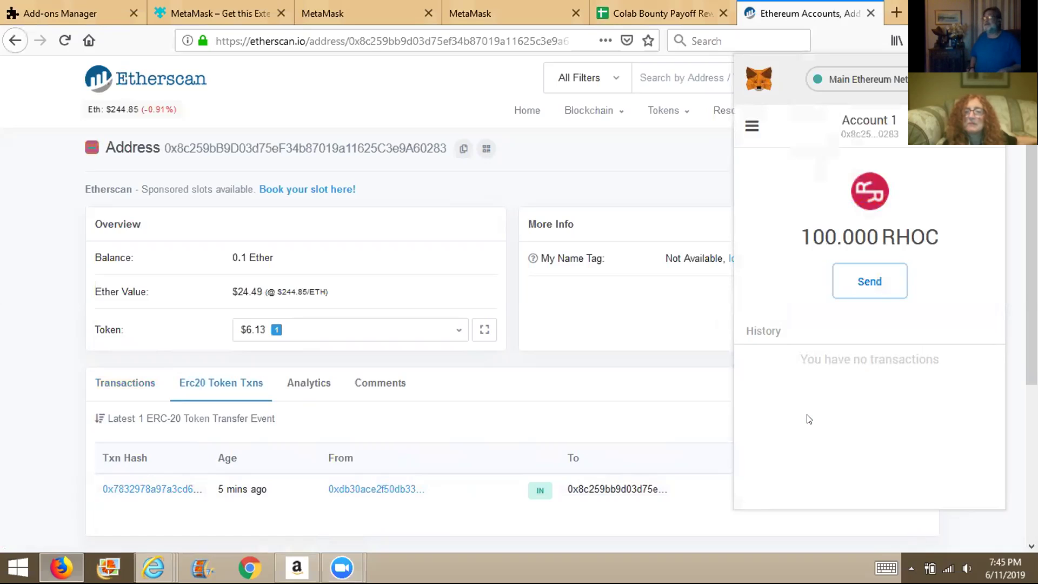
left_click(863, 276)
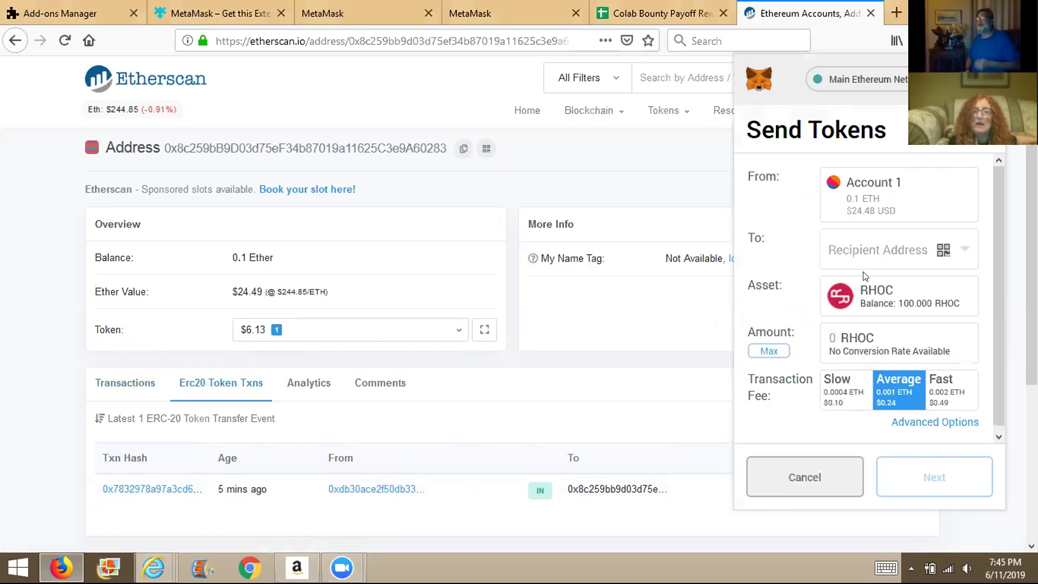
- Close the unfinished RHOC send and return to the June 19 Colab Bounty Payoff sheet
left_click(819, 34)
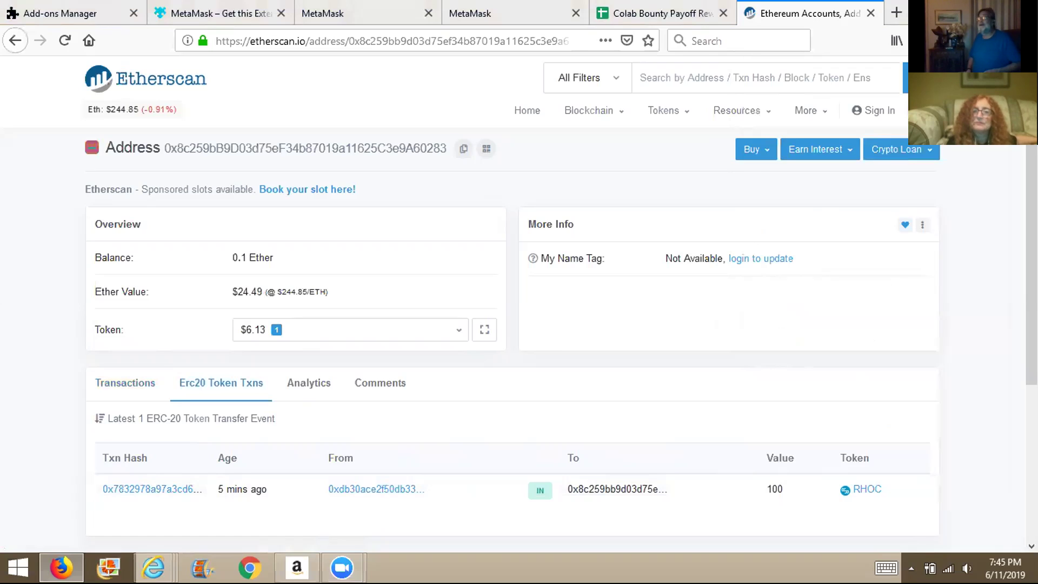
left_click(919, 40)
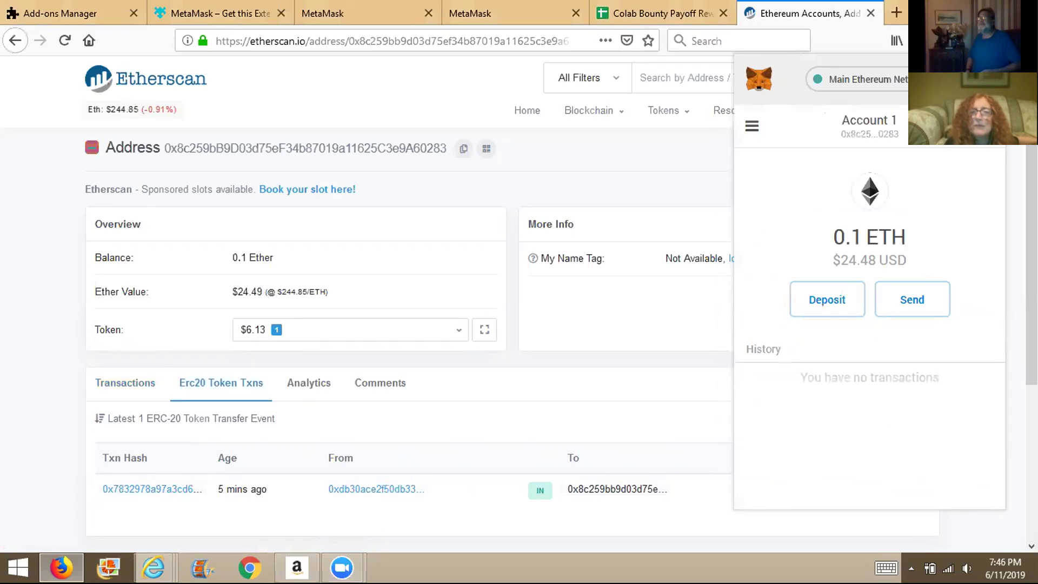
left_click(632, 11)
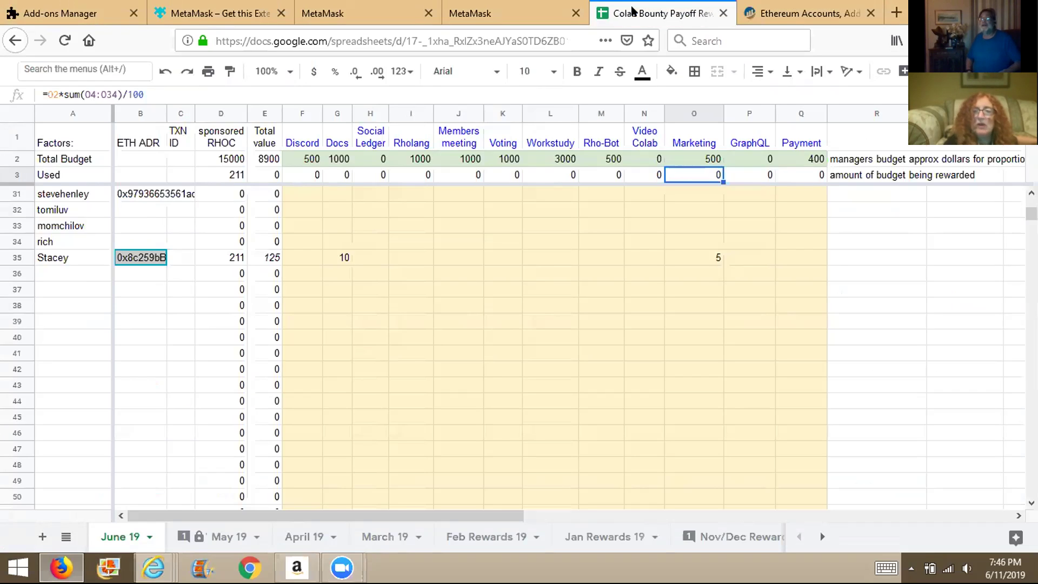
- Dismiss the system charms panel and scroll the June 19 sheet to column B's ETH addresses for rows 18–37
key("super+c")
key("Escape")
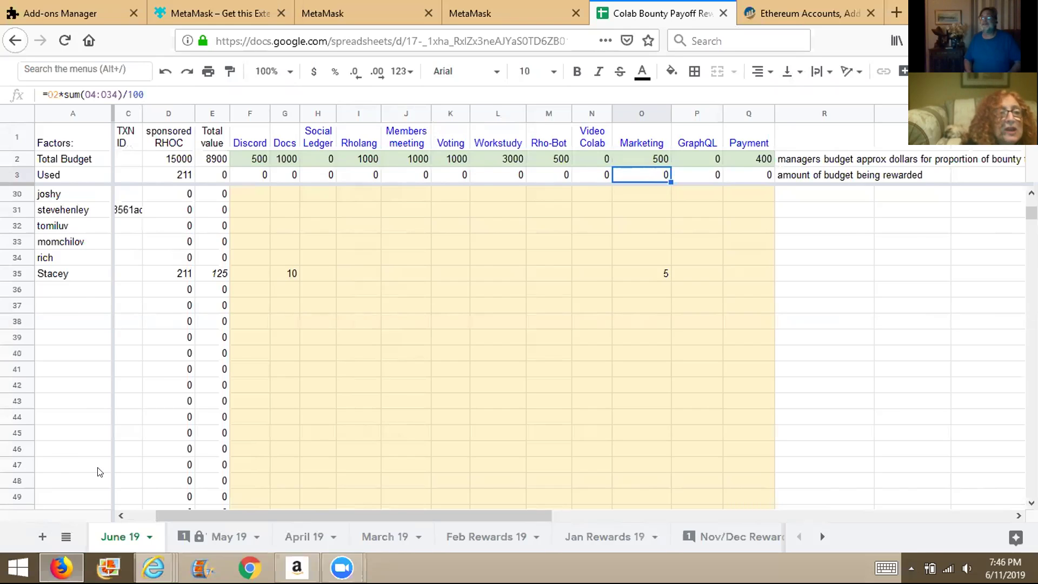
scroll(99, 472, "up", 8)
scroll(99, 433, "up", 1)
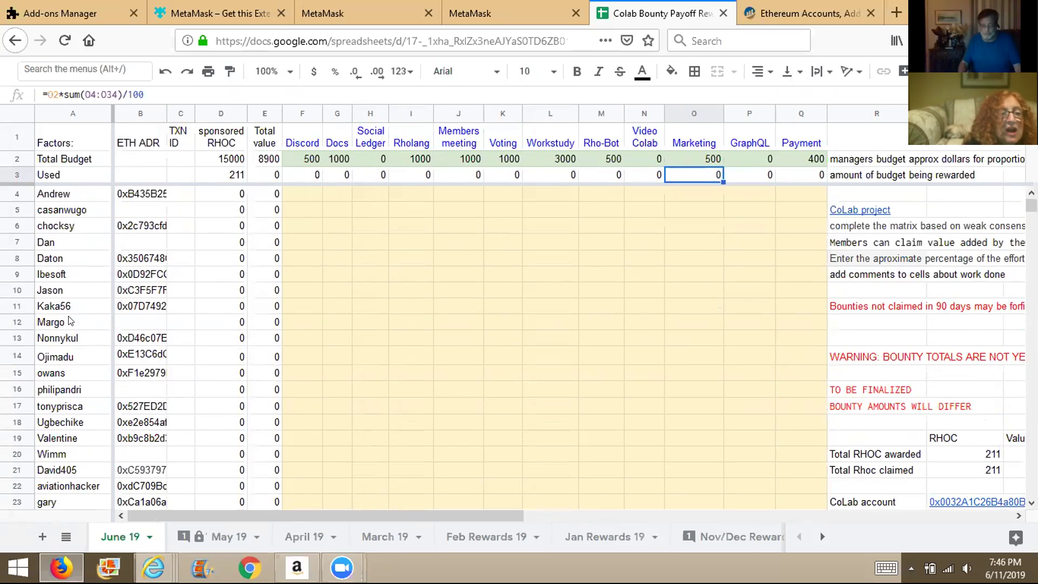
scroll(70, 321, "down", 2)
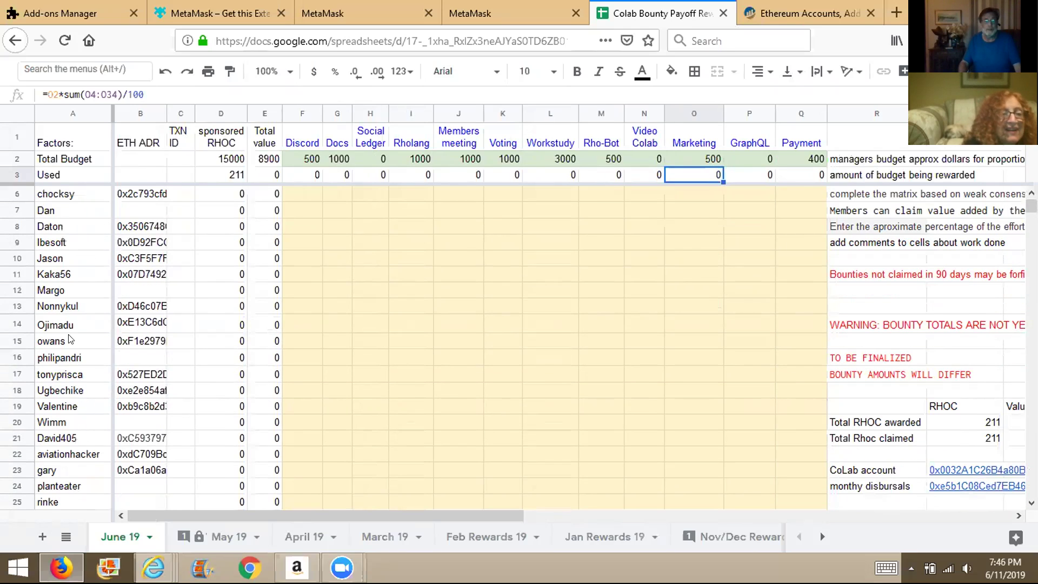
scroll(81, 276, "down", 3)
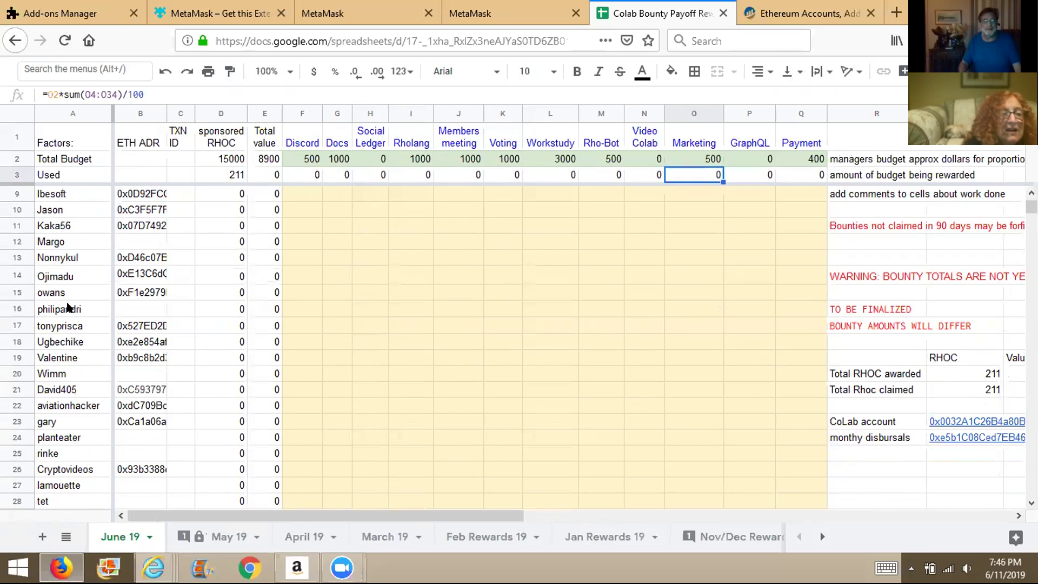
scroll(68, 307, "down", 9)
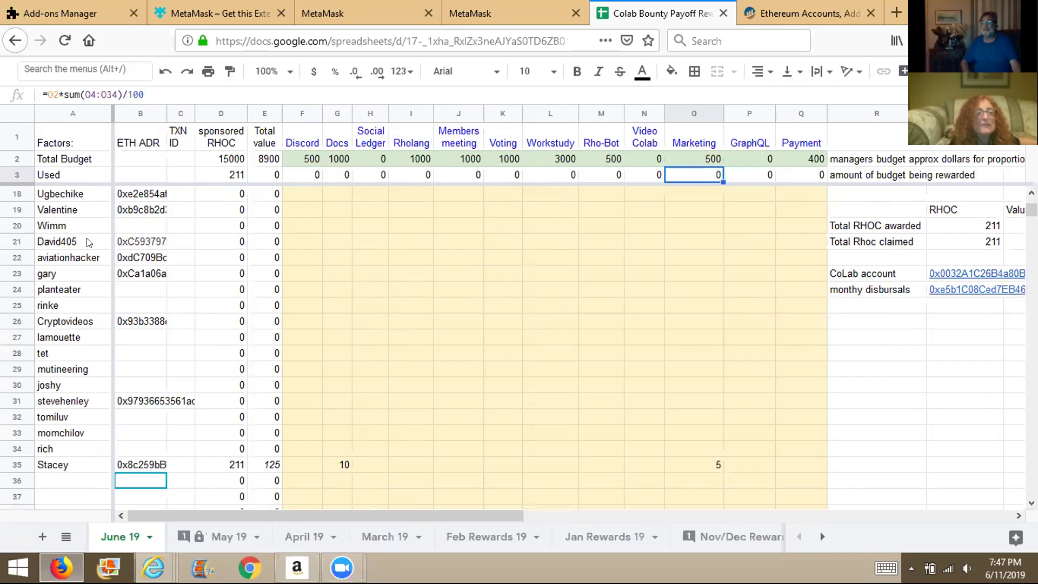
- Copy the ETH address in B23 and bring up the MetaMask popup with Alt+Shift+M
left_click(116, 274)
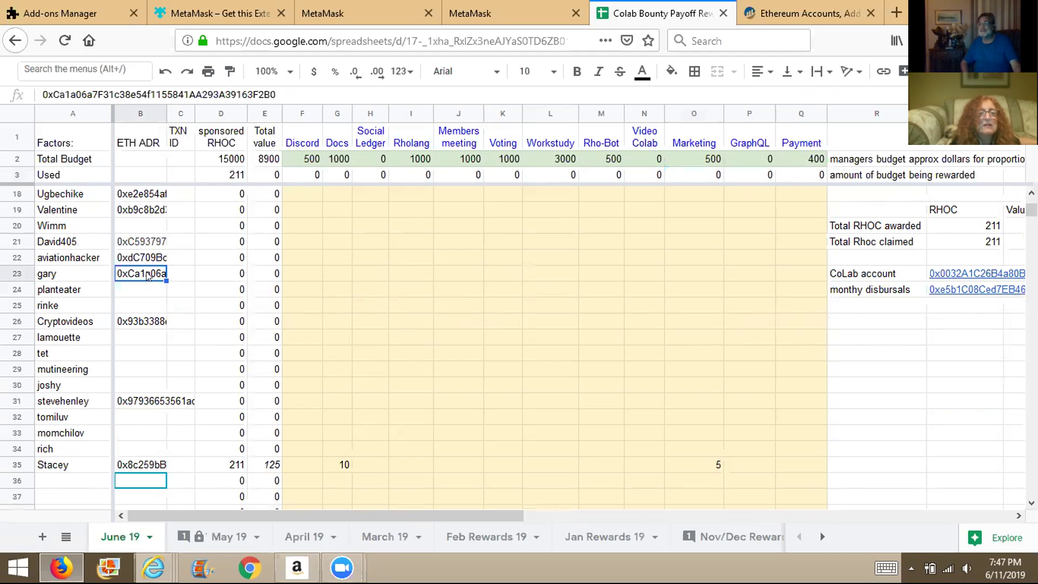
right_click(147, 276)
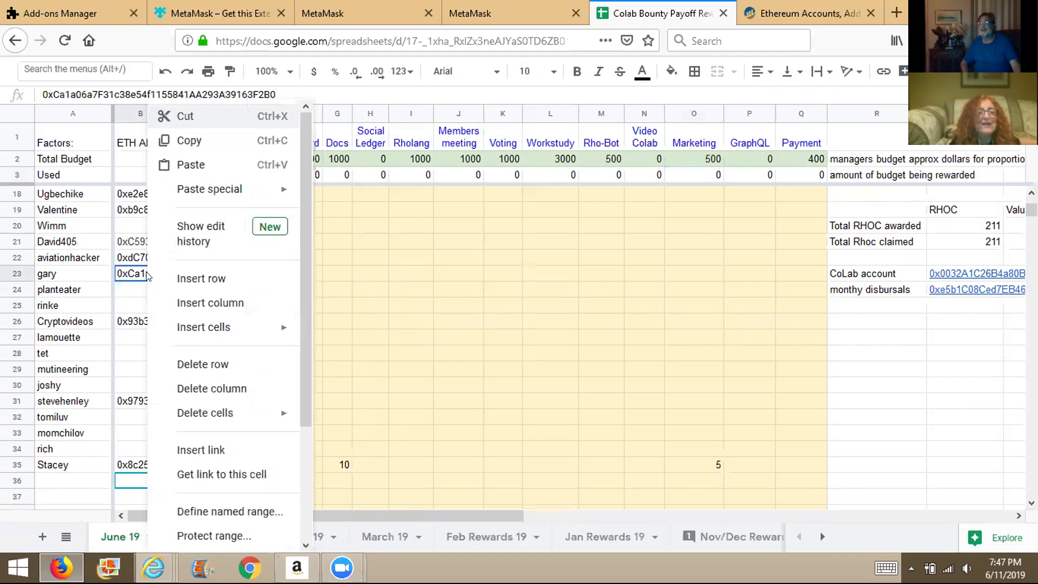
left_click(195, 140)
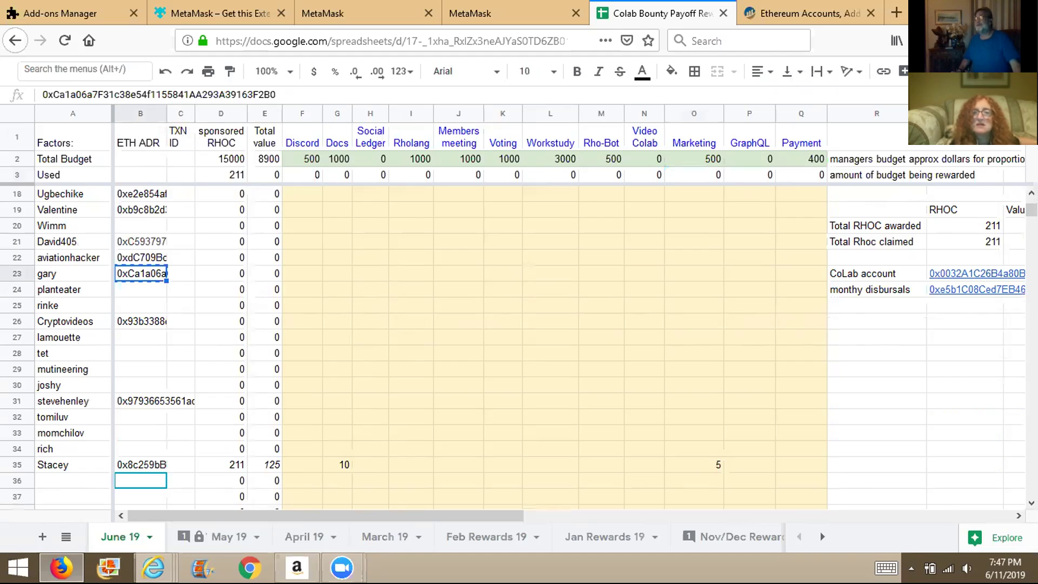
key("alt+shift+m")
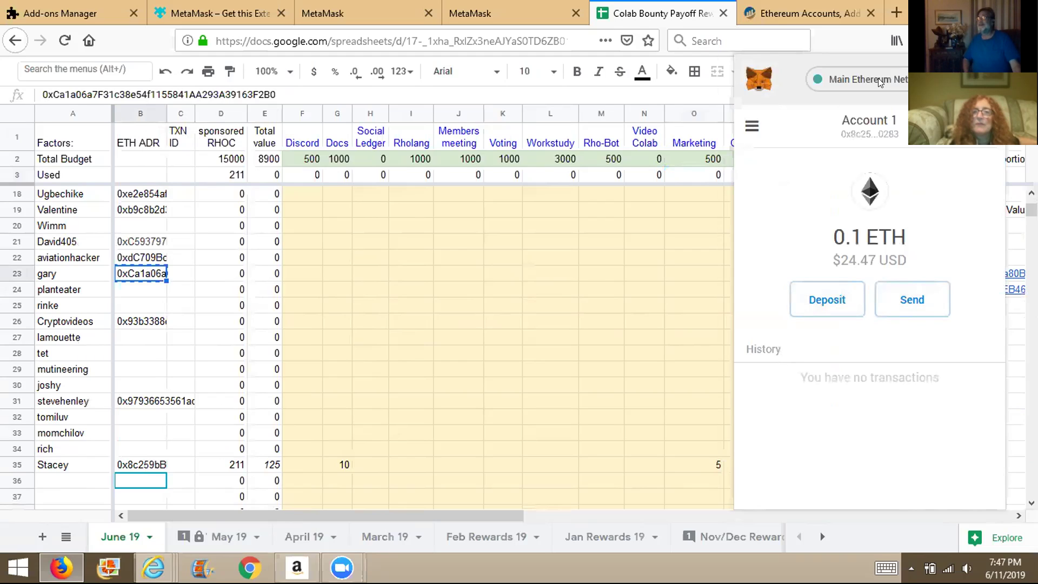
- Open the 100 RHOC balance in Account 1's token list and begin a Send
left_click(750, 127)
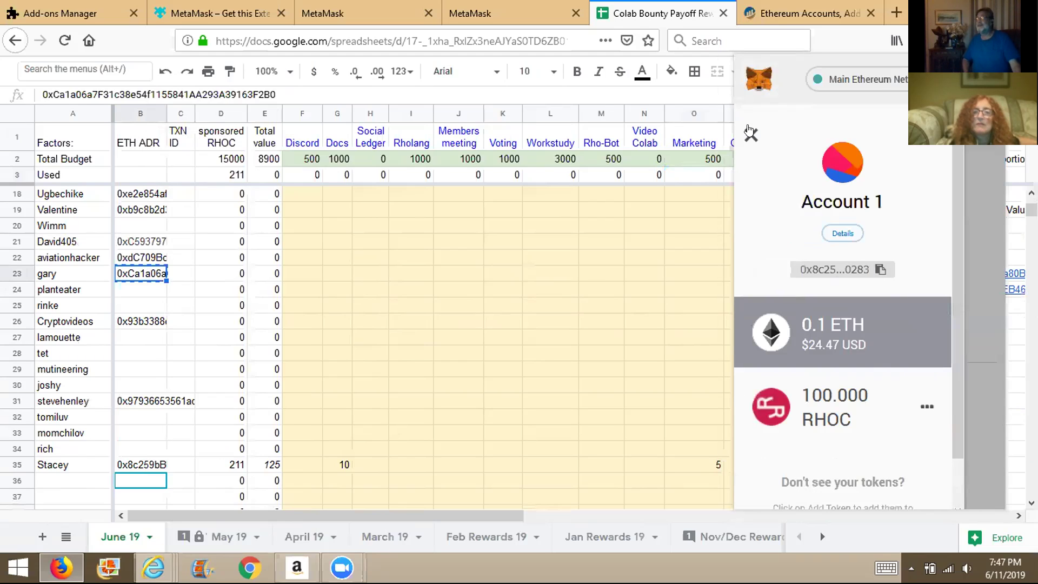
left_click(821, 423)
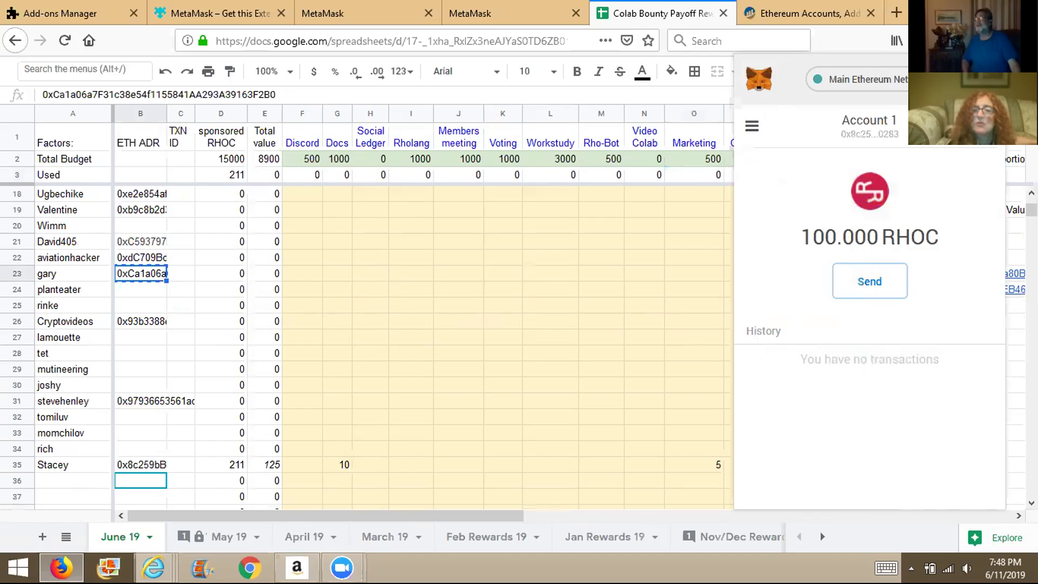
left_click(883, 275)
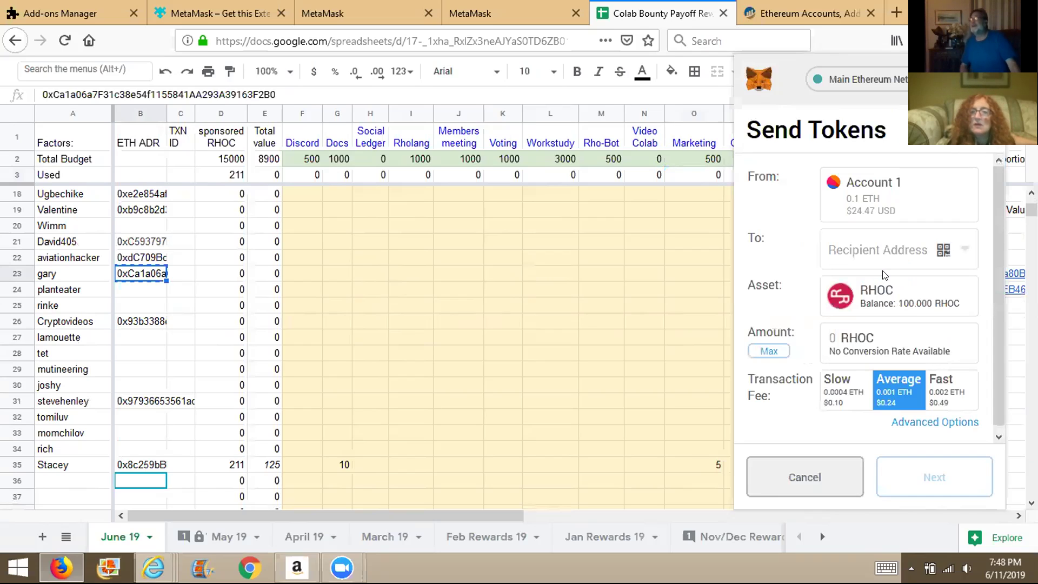
- Paste the copied ETH address as recipient, enter 10 RHOC, and proceed to confirmation
left_click(885, 248)
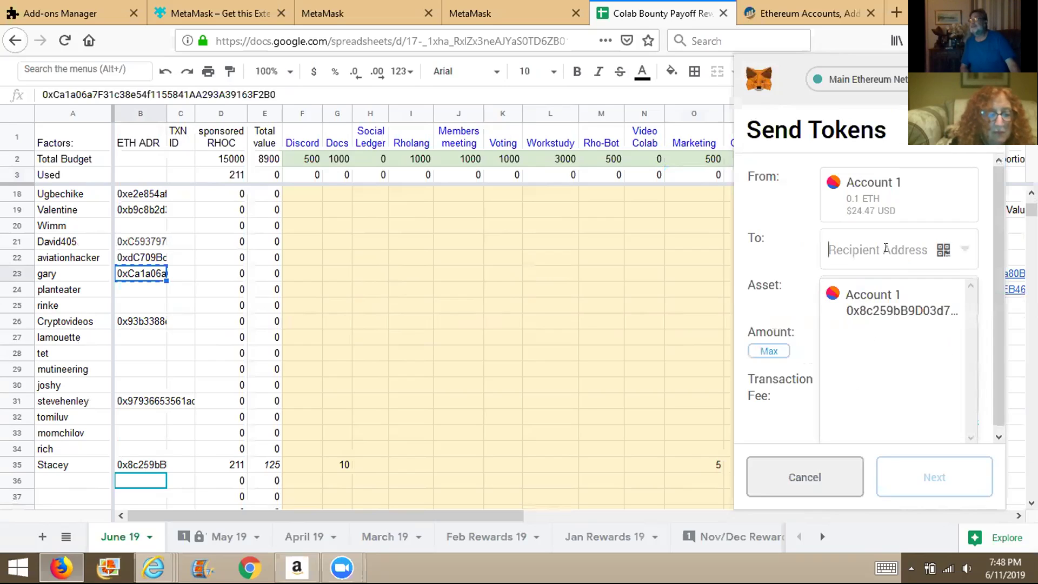
key("ctrl+v")
left_click_drag(886, 248, 939, 379)
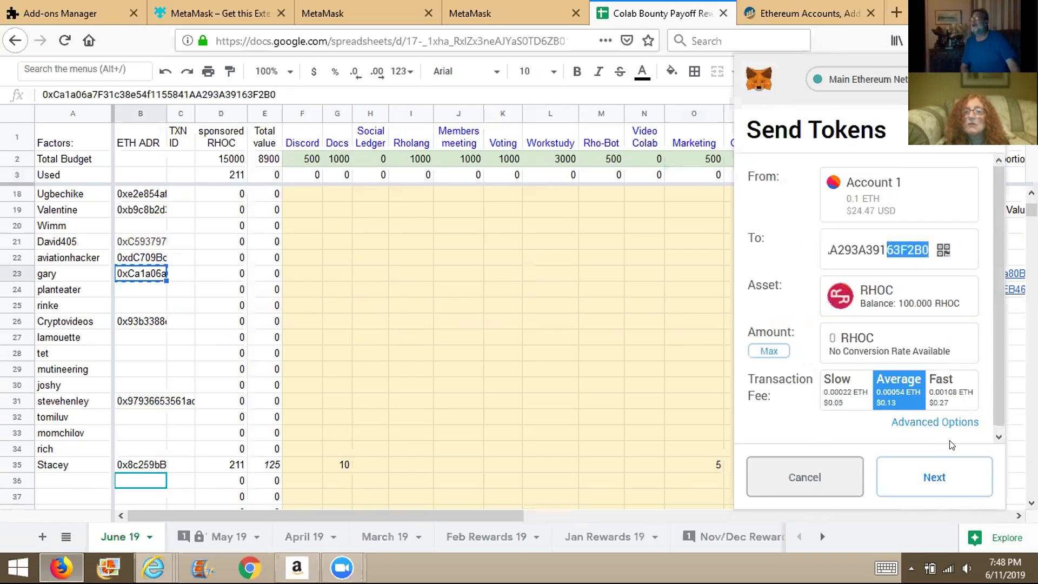
left_click(901, 344)
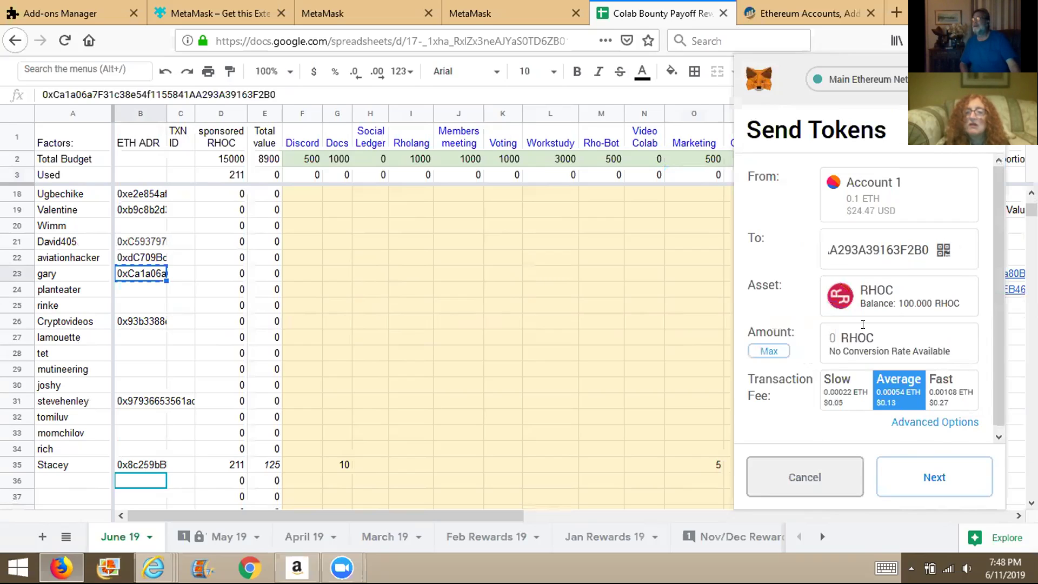
type("1")
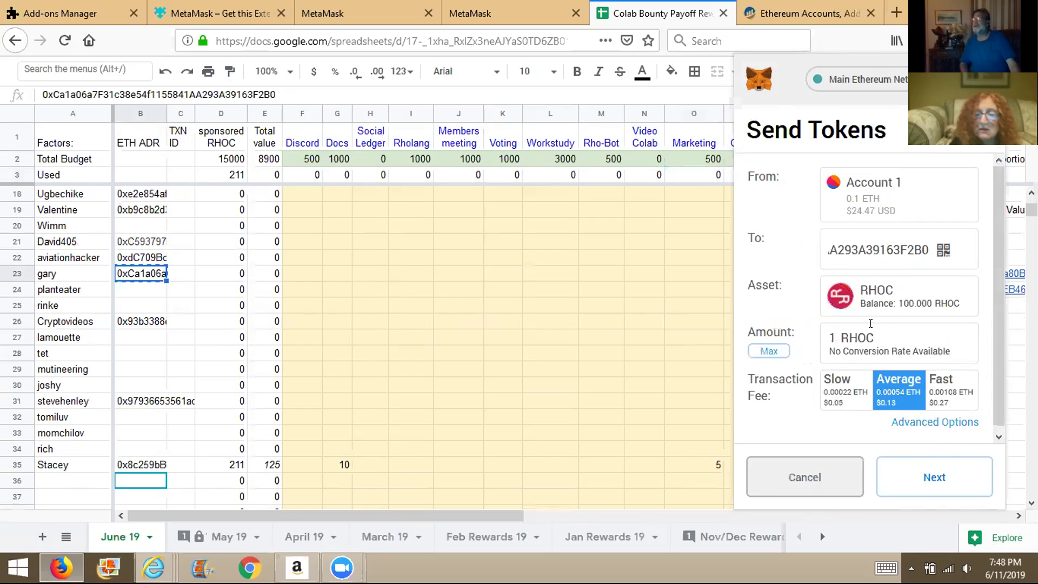
type("0")
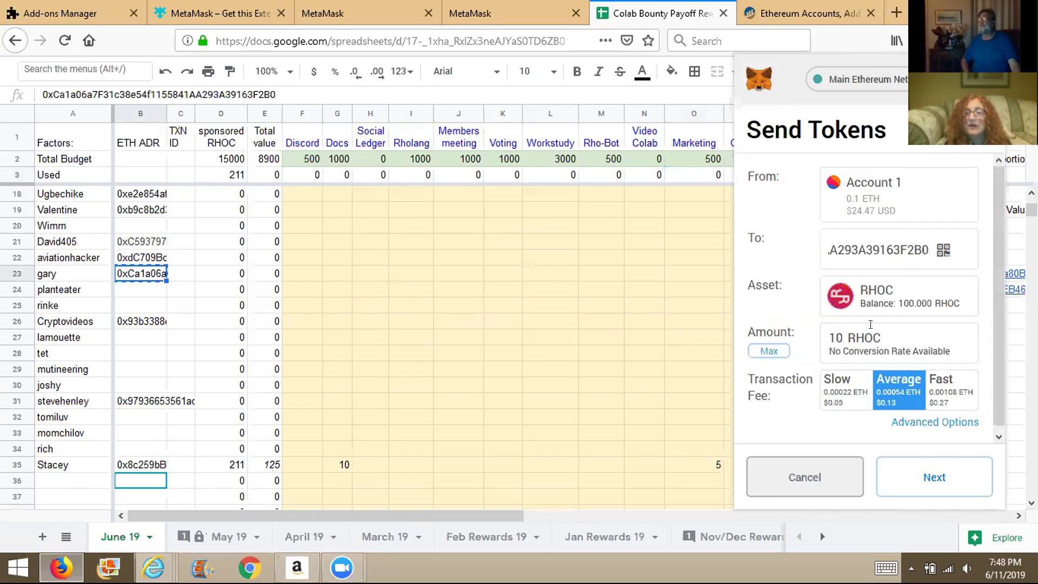
left_click(931, 475)
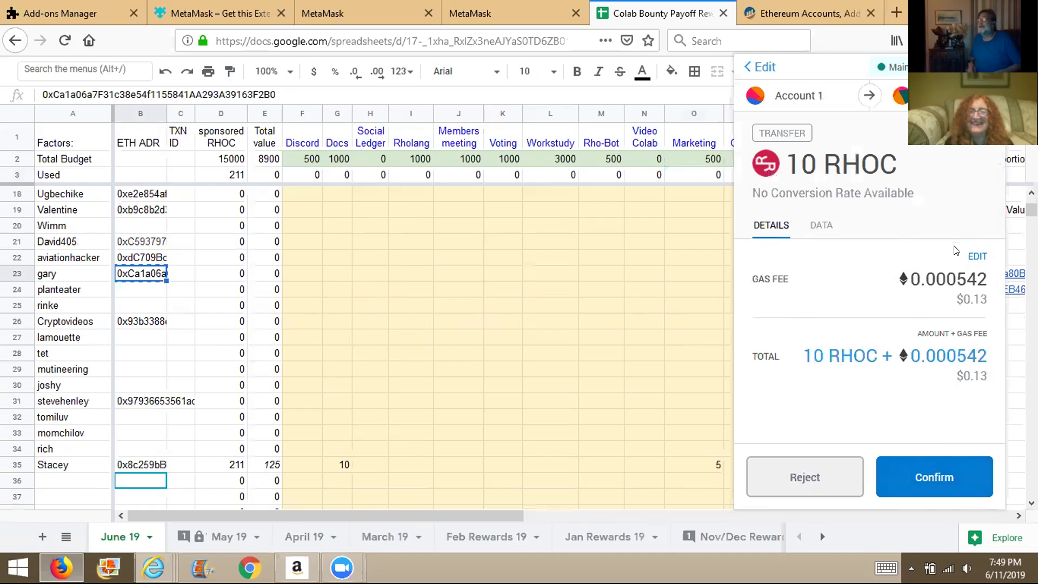
- Change the gas fee to Slow (0.000054 ETH) and confirm the 10 RHOC transfer
left_click(978, 257)
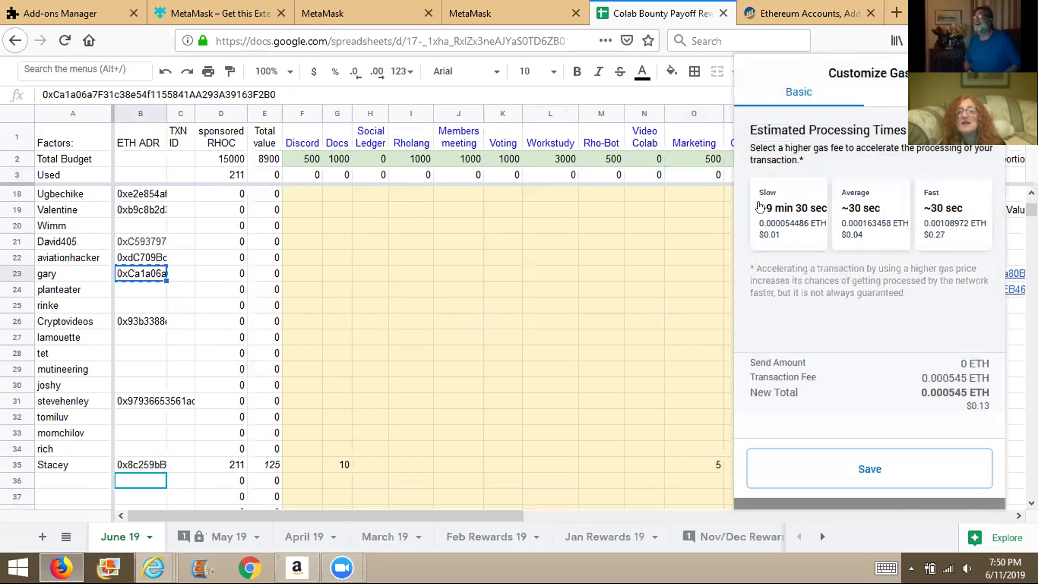
left_click(785, 213)
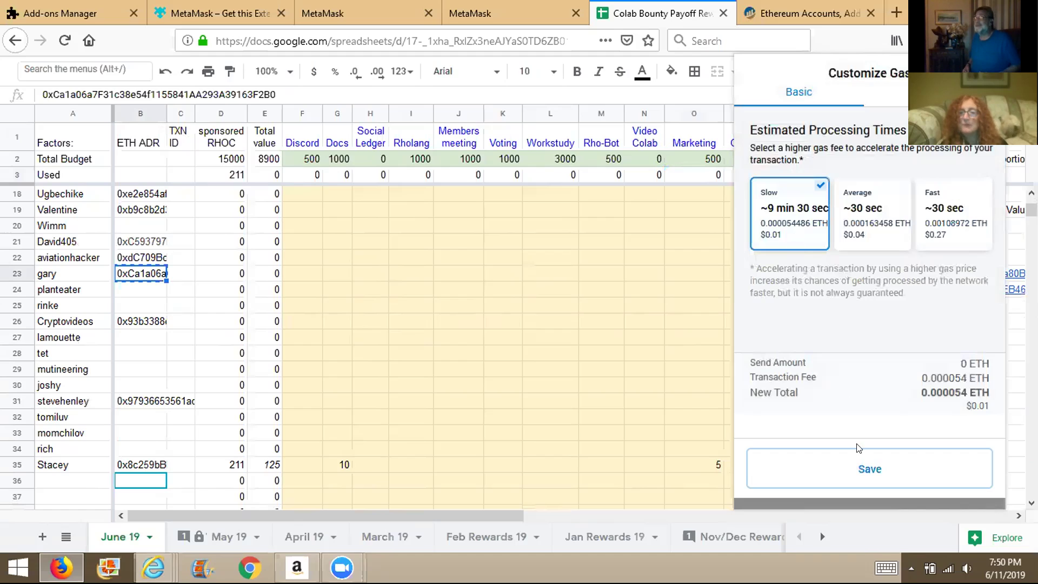
left_click(857, 467)
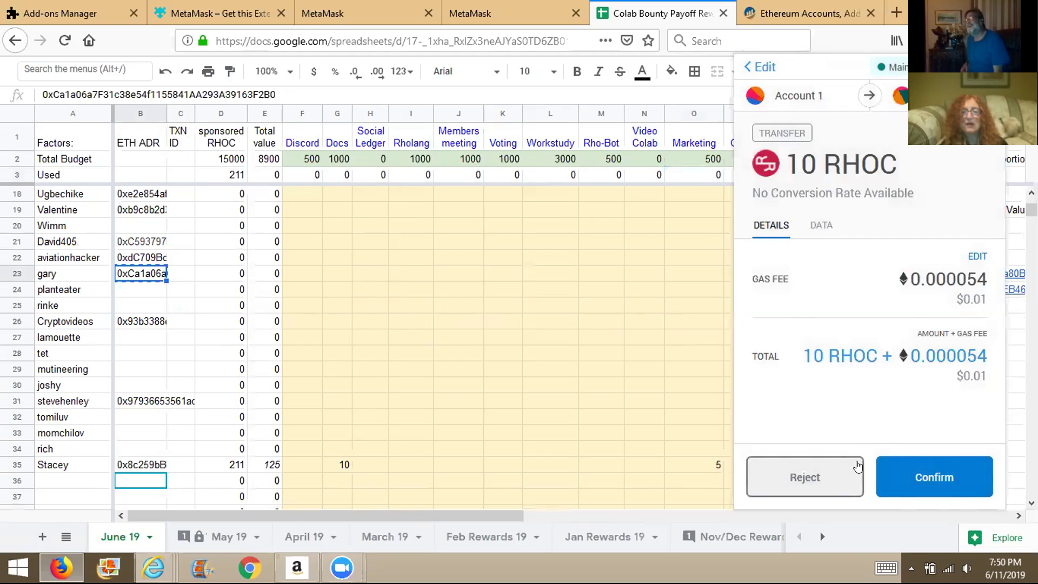
left_click(934, 474)
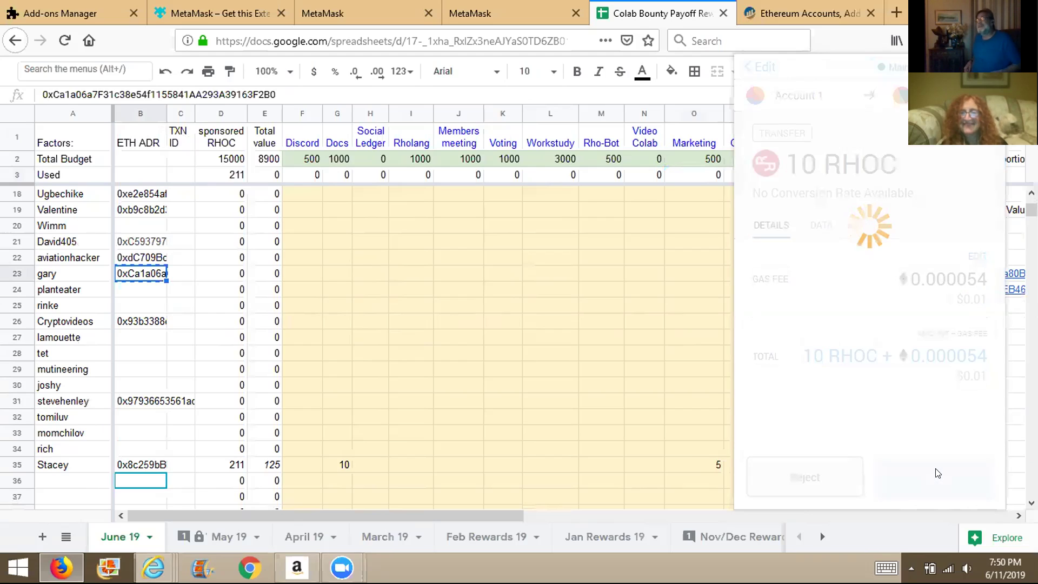